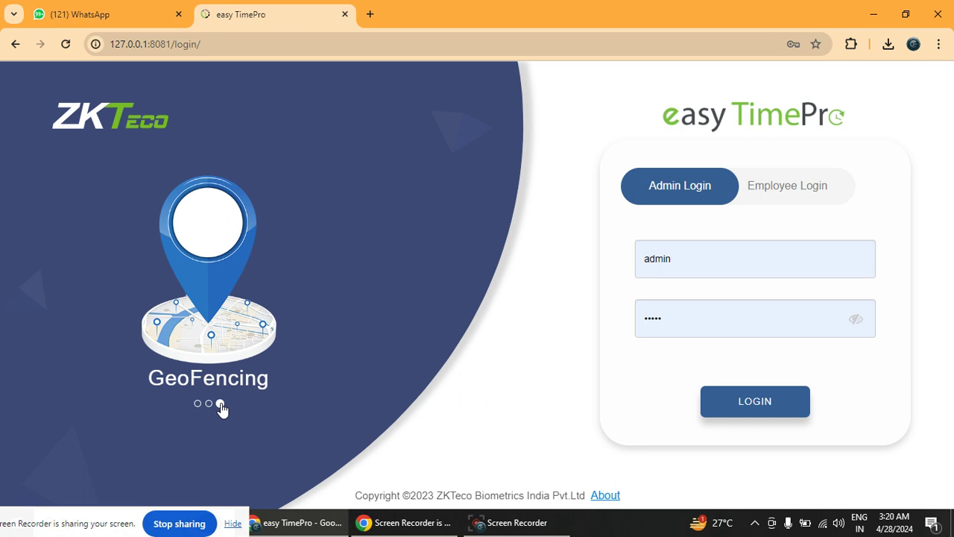
# - Examine the software version, licence limits, validity dates and server information in the About the system details, and close them
pyautogui.click(605, 498)
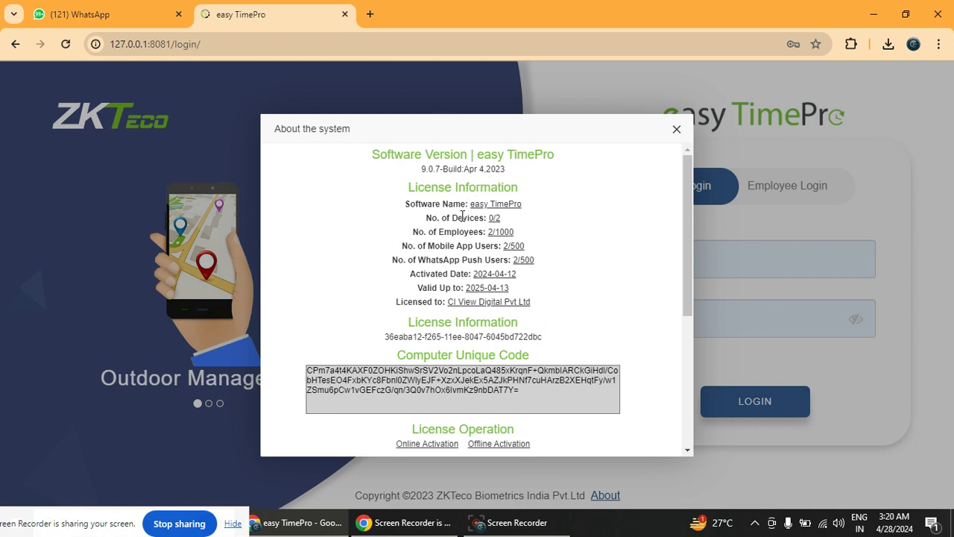
pyautogui.moveTo(427, 218); pyautogui.dragTo(504, 218)
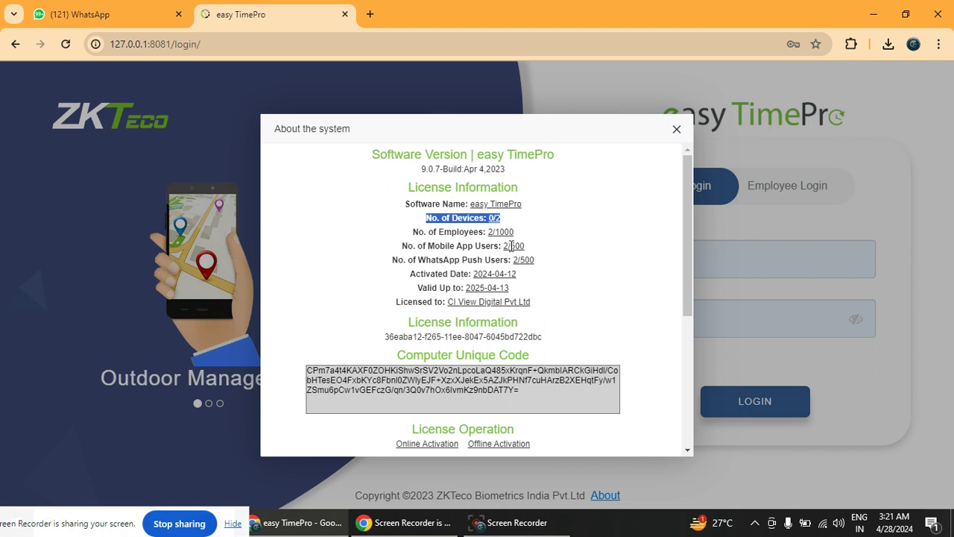
pyautogui.click(514, 235)
pyautogui.moveTo(514, 233); pyautogui.dragTo(500, 233)
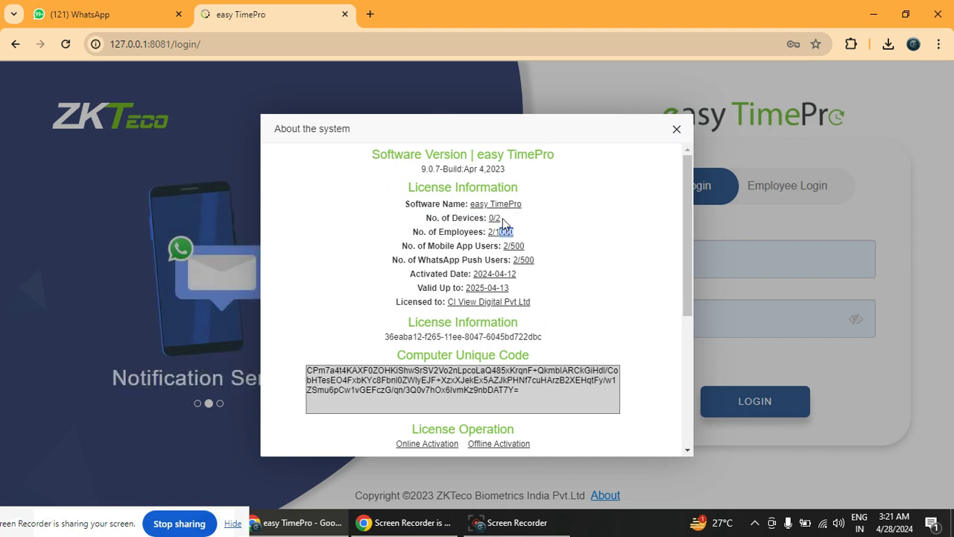
pyautogui.moveTo(501, 220); pyautogui.dragTo(511, 260)
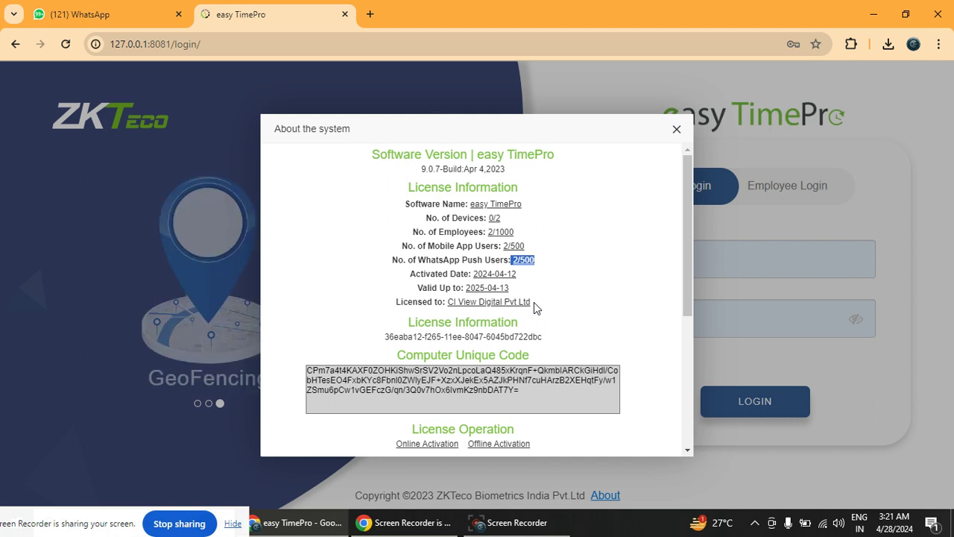
pyautogui.scroll(-2, 534, 302)
pyautogui.scroll(-2, 534, 307)
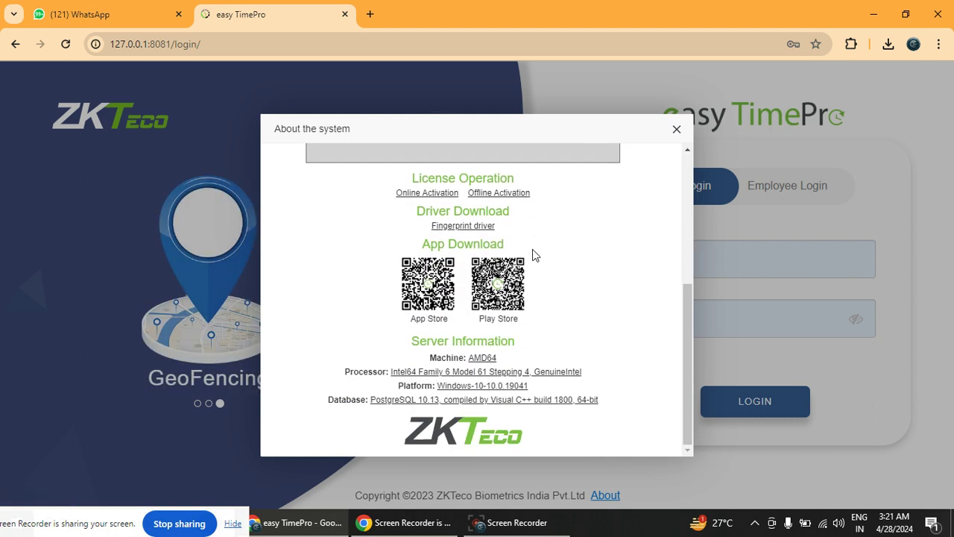
pyautogui.scroll(3, 532, 256)
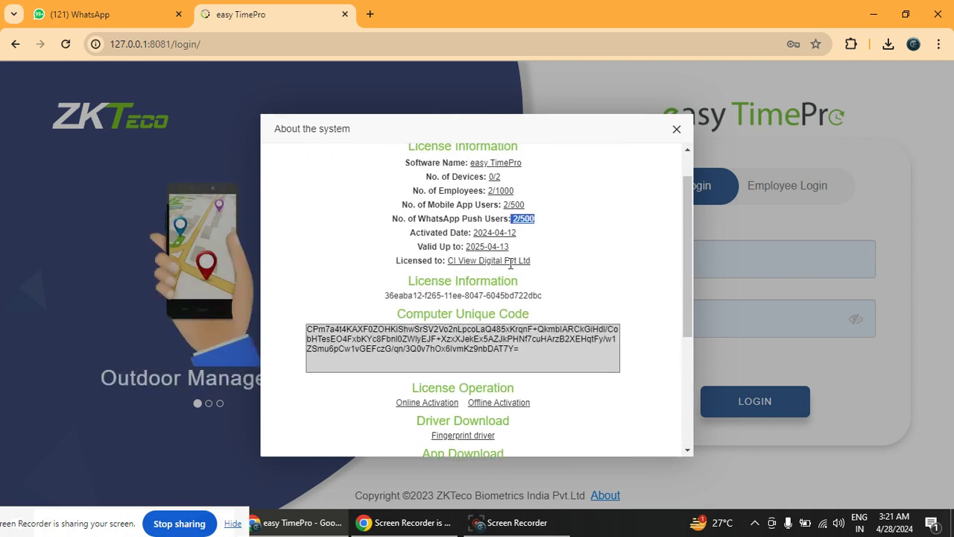
pyautogui.scroll(-3, 512, 261)
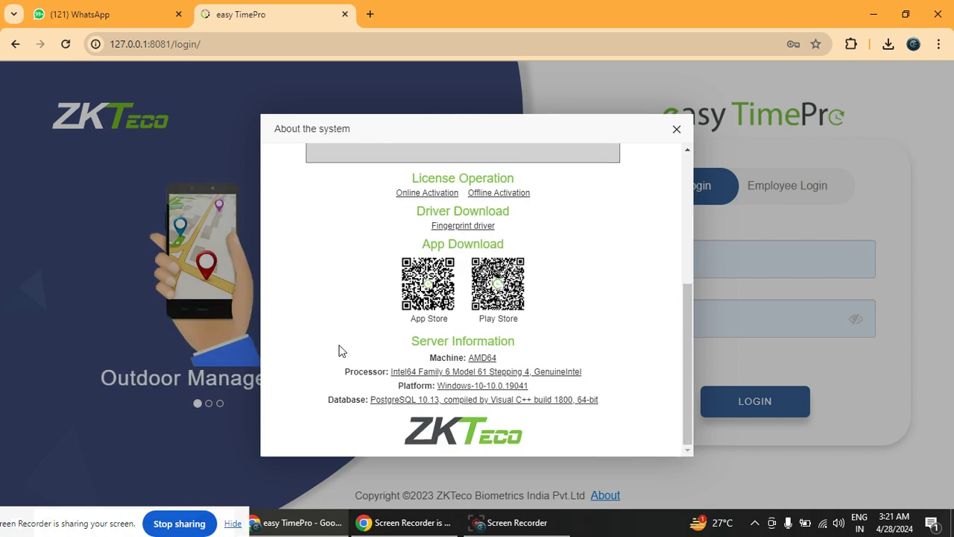
pyautogui.scroll(5, 539, 322)
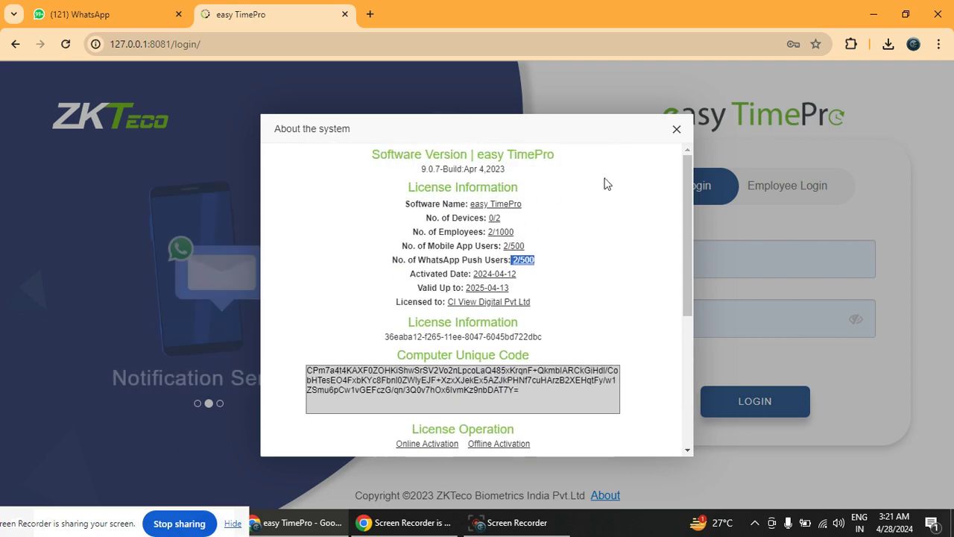
pyautogui.click(676, 129)
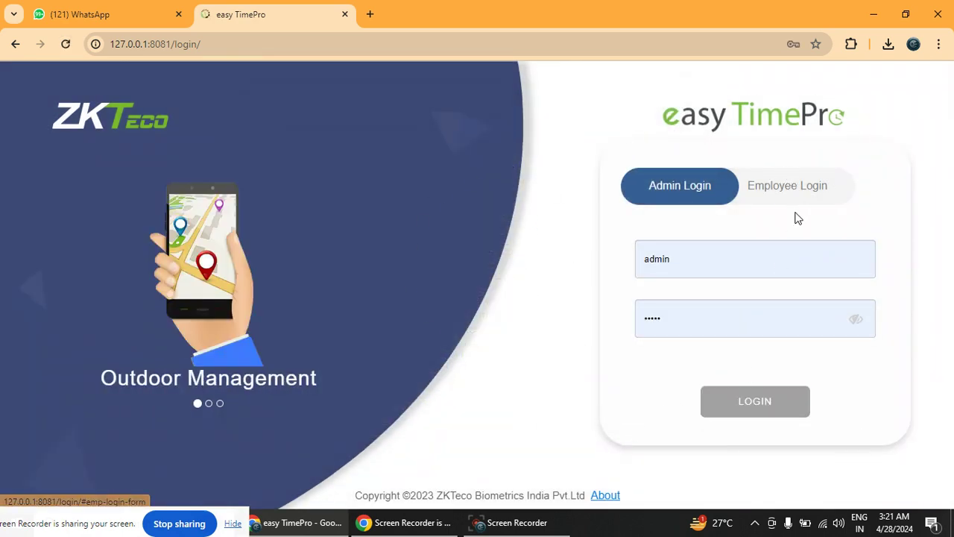
# - Check the employee login form, return to the admin login, log in with the prefilled credentials and dismiss the browser's password warning
pyautogui.click(796, 187)
pyautogui.click(701, 250)
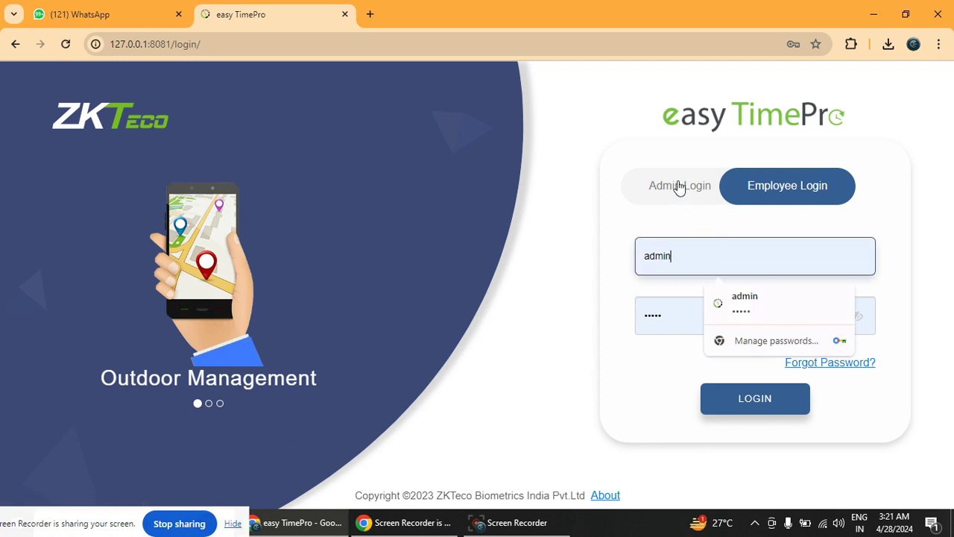
pyautogui.click(677, 186)
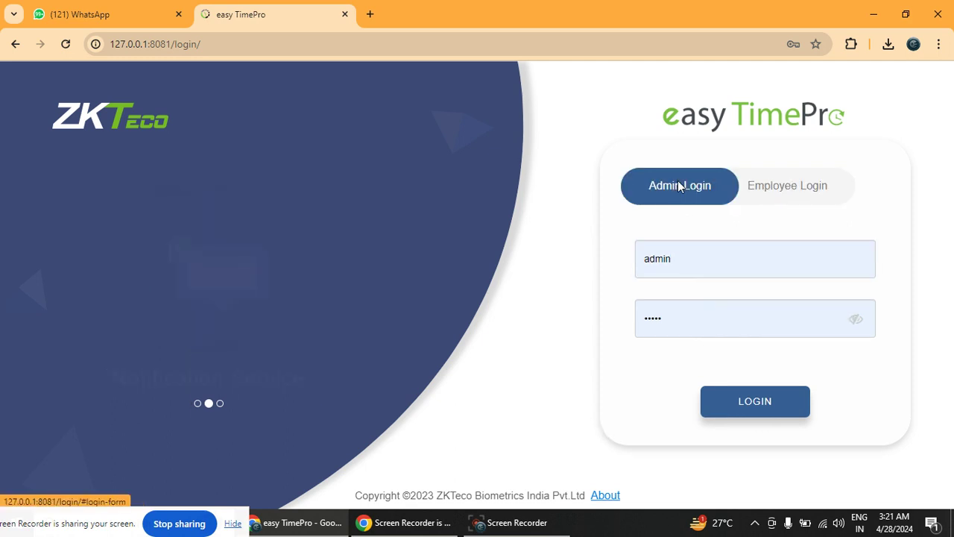
pyautogui.click(762, 410)
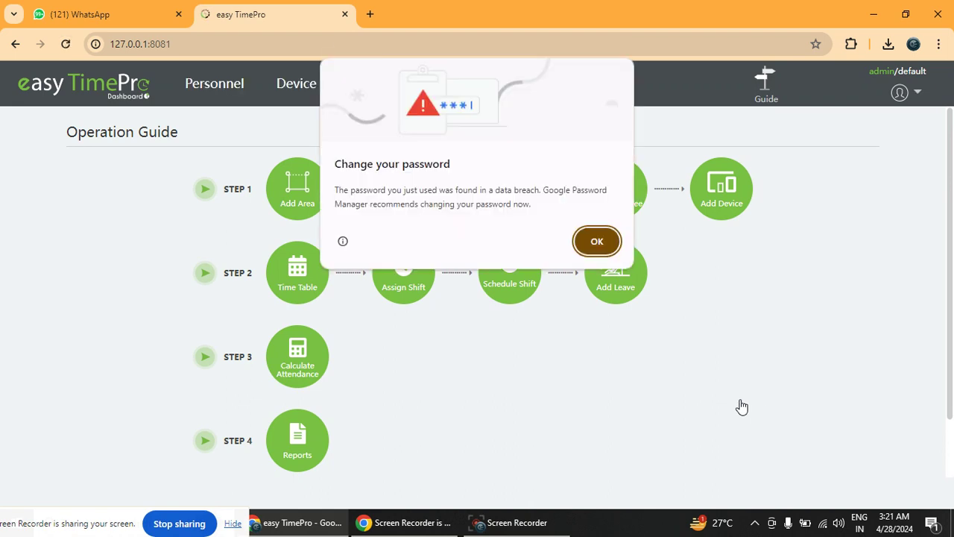
pyautogui.click(600, 251)
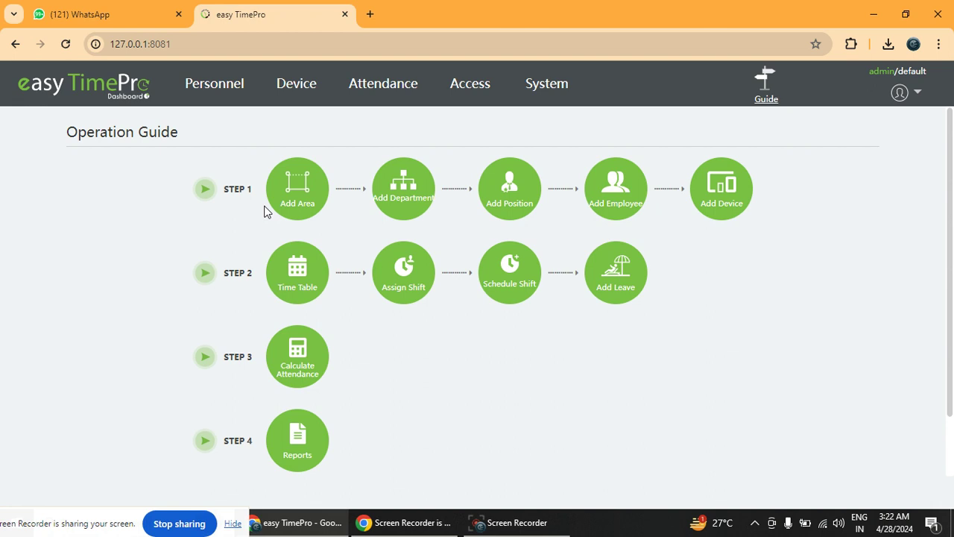
# - Review the Area list from the operation guide, return to the guide and open the device list
pyautogui.click(302, 192)
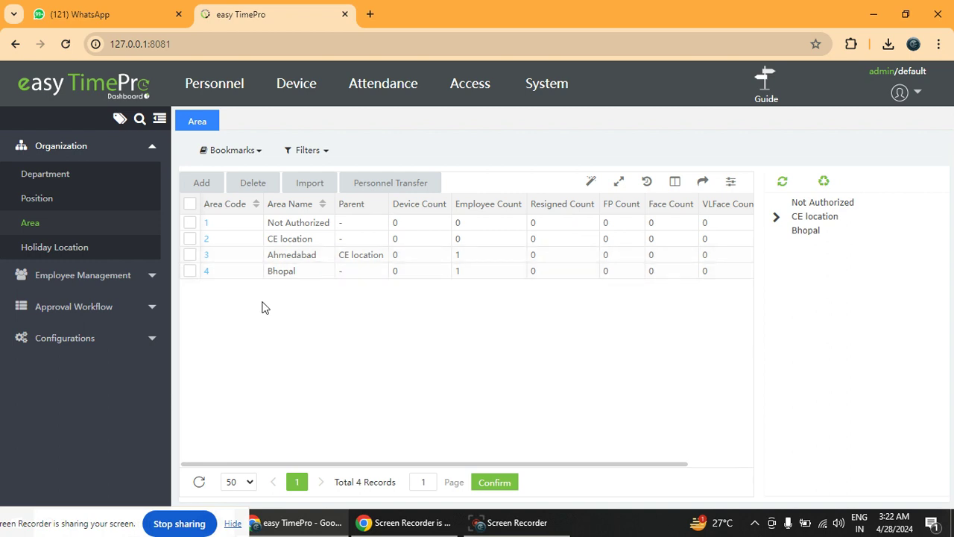
pyautogui.click(768, 104)
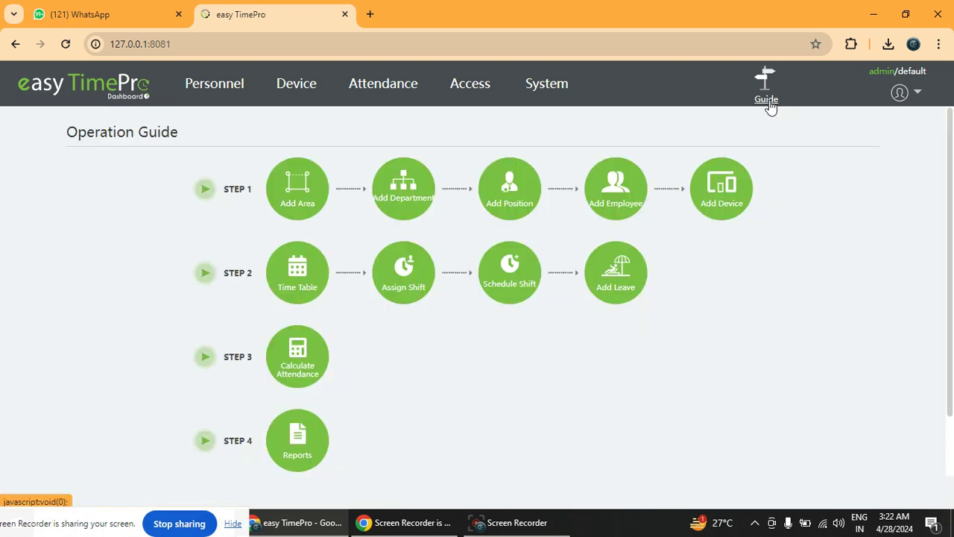
pyautogui.click(727, 205)
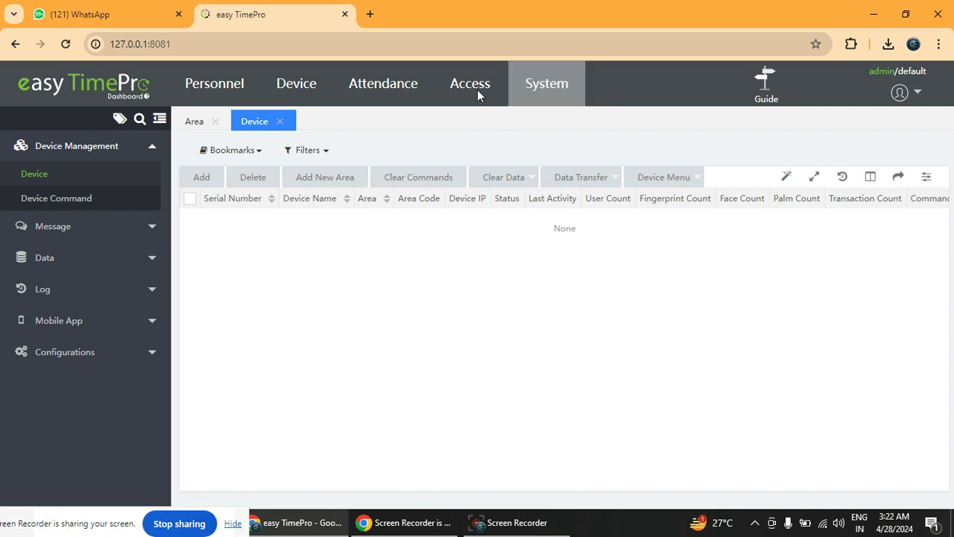
# - Examine the device list's add, data transfer and device menu options, including Upload User Data from device and Sync Data To Device
pyautogui.click(206, 179)
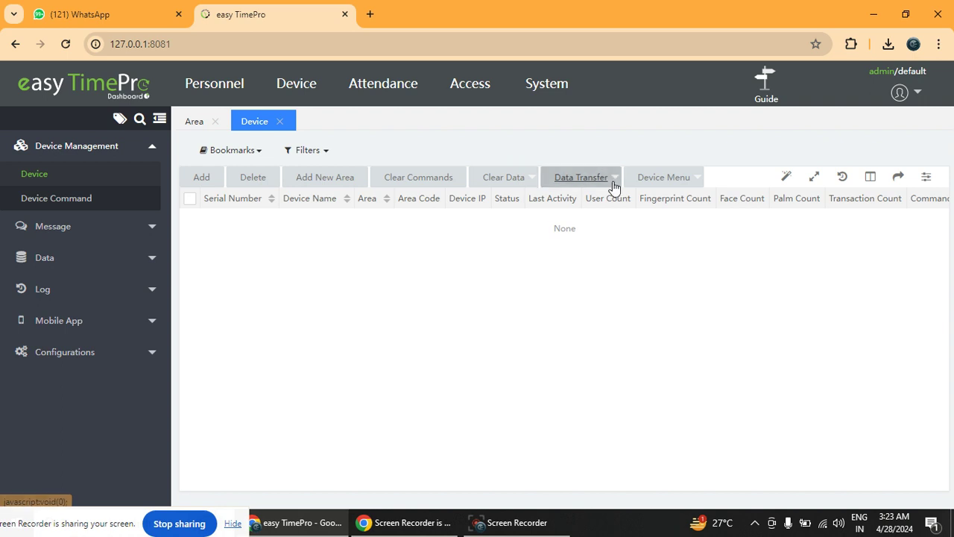
pyautogui.click(615, 183)
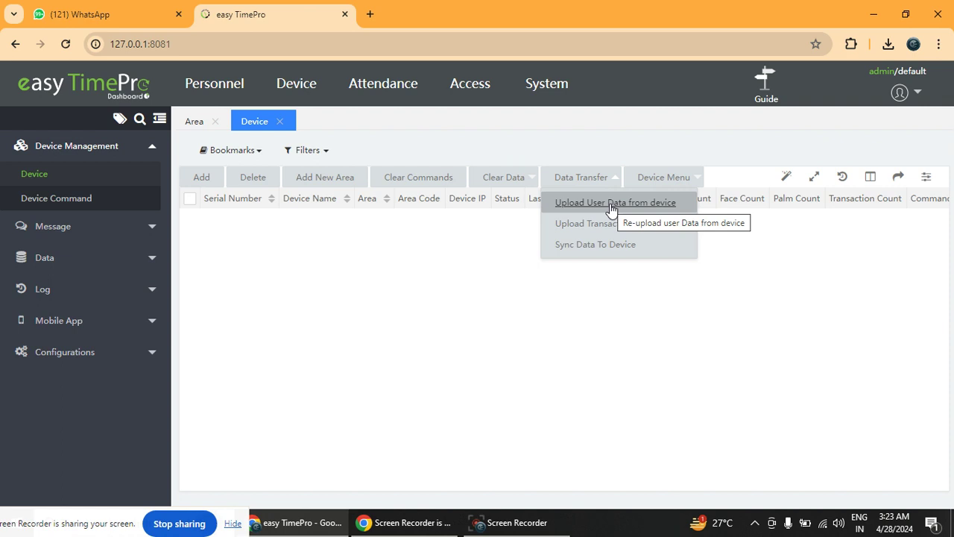
pyautogui.click(612, 208)
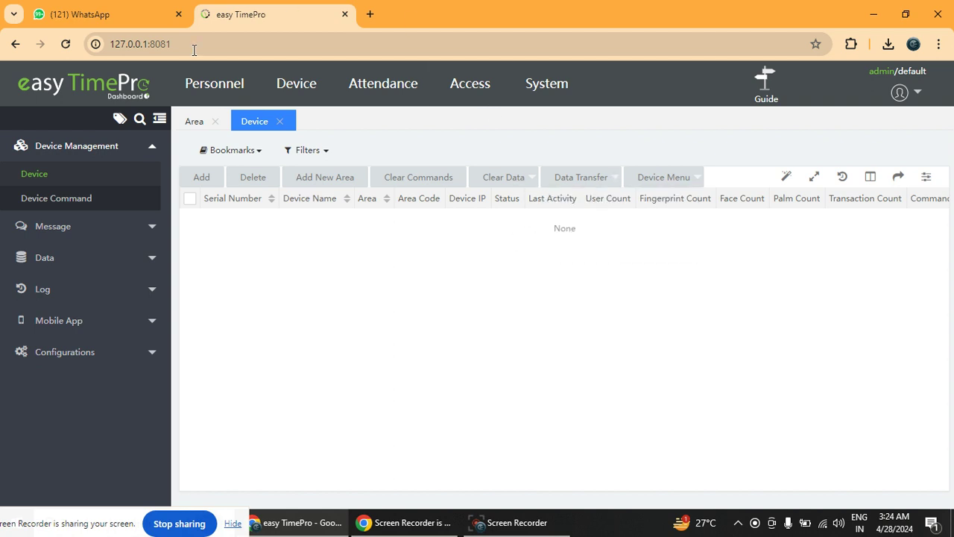
pyautogui.moveTo(616, 185)
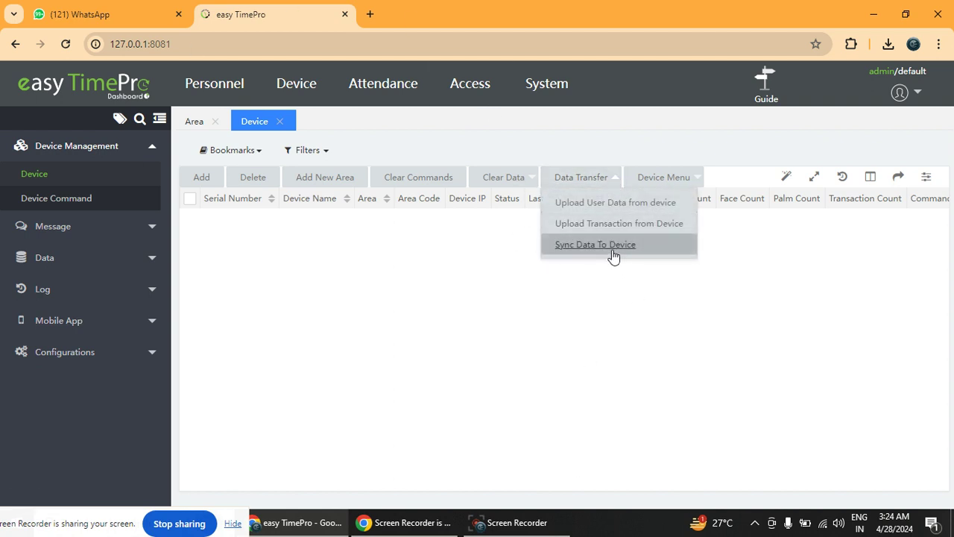
pyautogui.moveTo(696, 183)
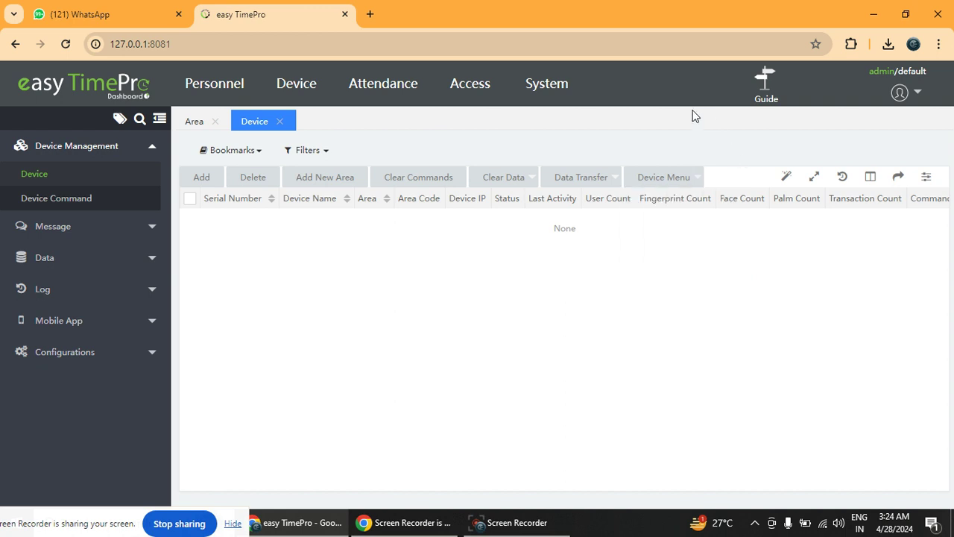
# - Go back to the operation guide, review the Timetable list, and return to the guide
pyautogui.click(766, 109)
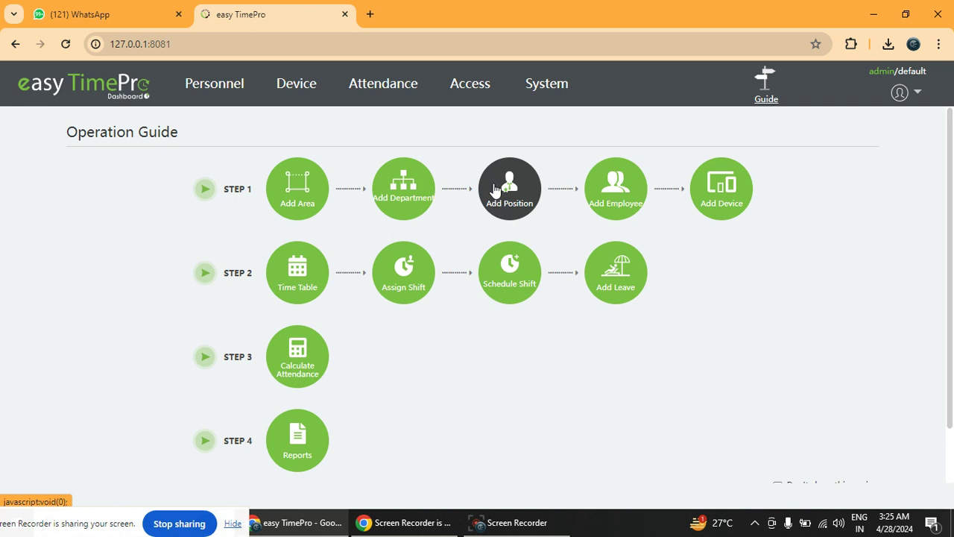
pyautogui.click(296, 275)
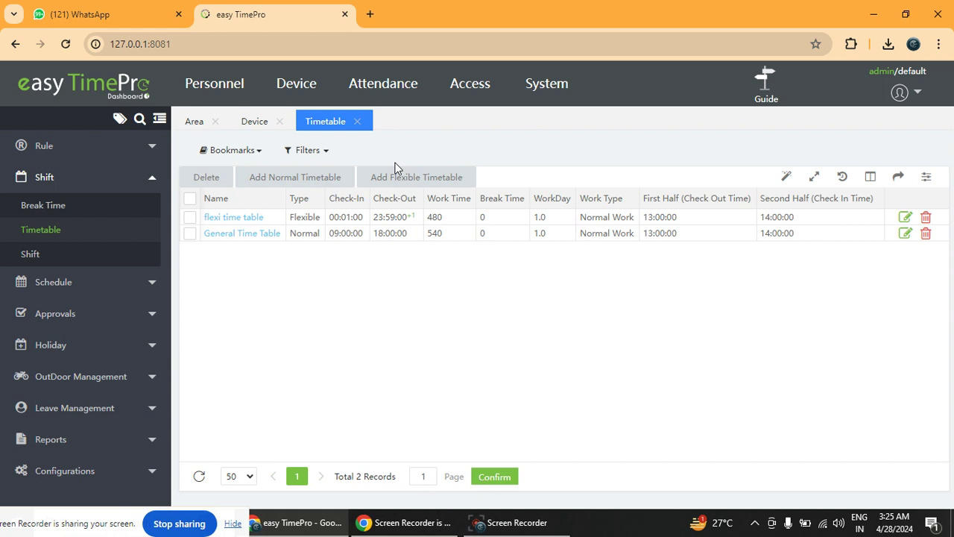
pyautogui.click(766, 112)
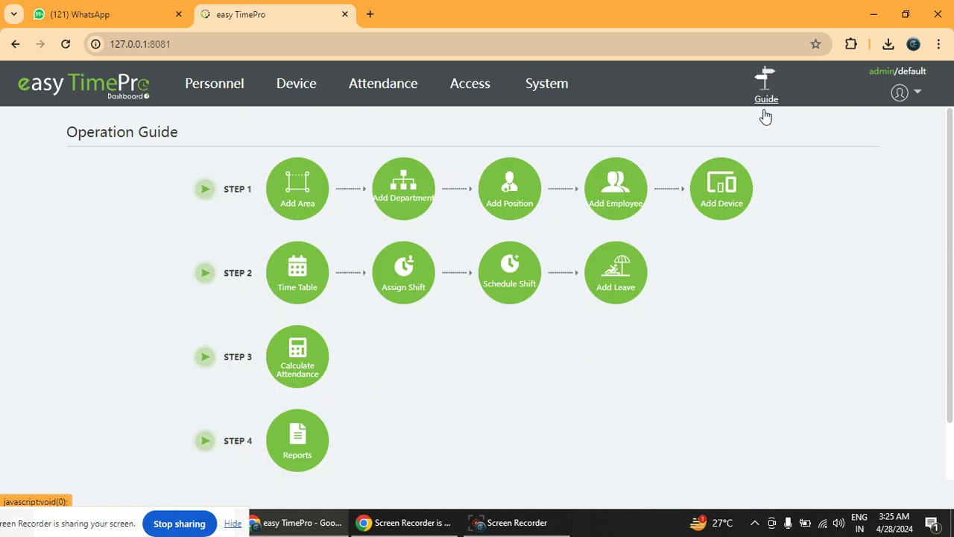
# - Start a new weekly shift and assign the General Time Table to Sunday, Monday and Tuesday
pyautogui.click(405, 276)
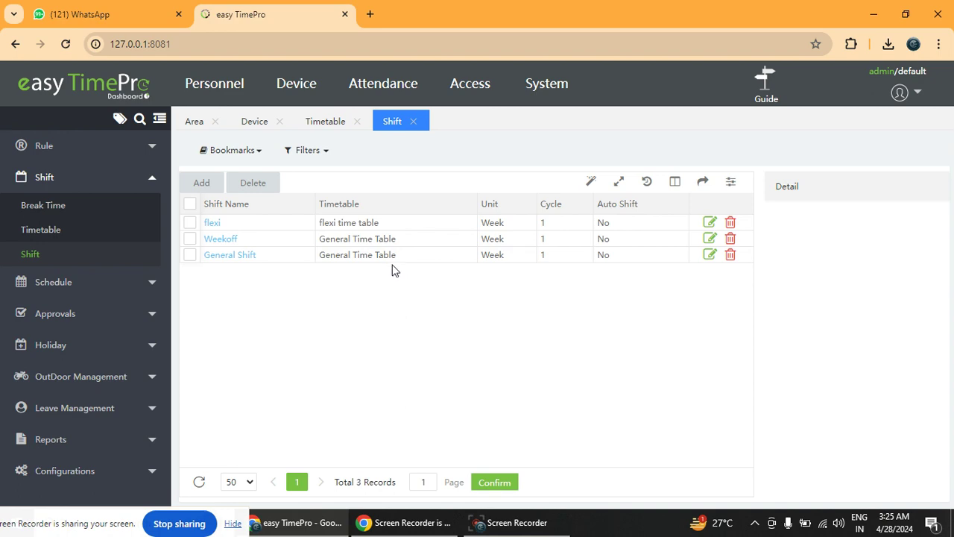
pyautogui.click(201, 182)
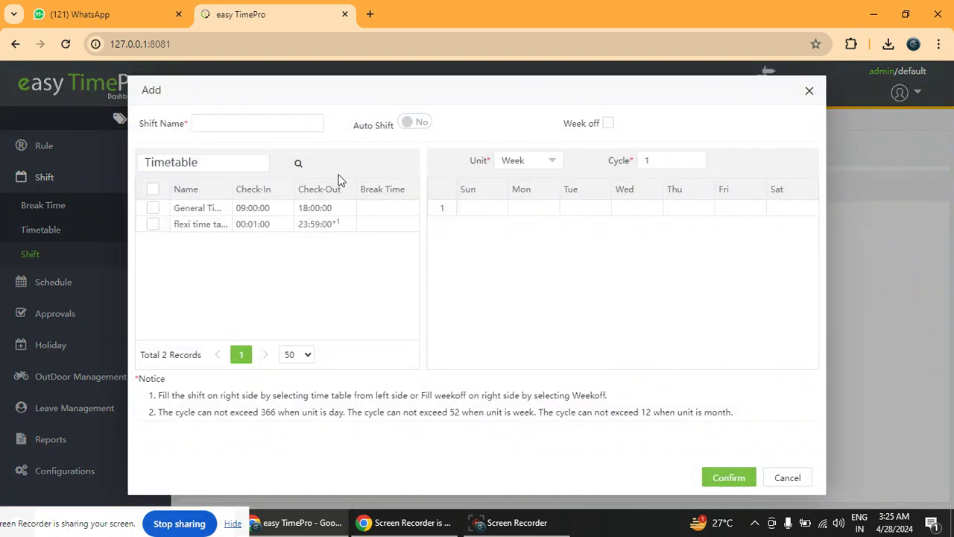
pyautogui.click(153, 208)
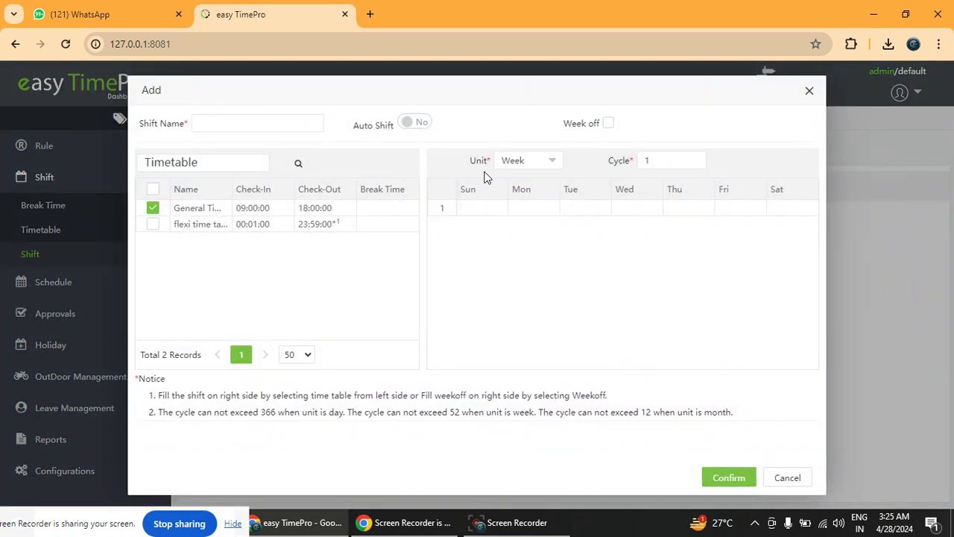
pyautogui.click(468, 209)
pyautogui.click(522, 209)
pyautogui.click(575, 208)
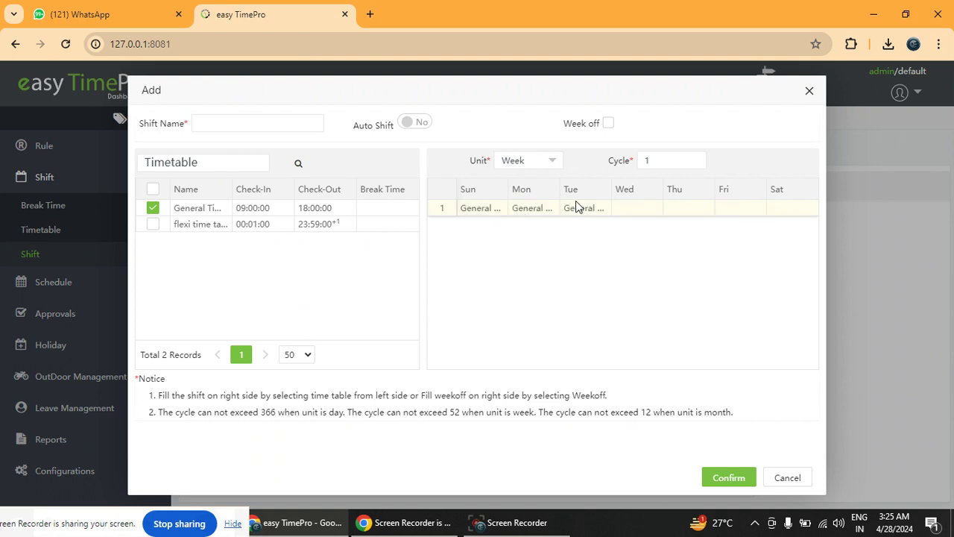
# - Try marking Sunday as a week off in the new shift, and discard the shift without saving
pyautogui.click(528, 160)
pyautogui.click(609, 123)
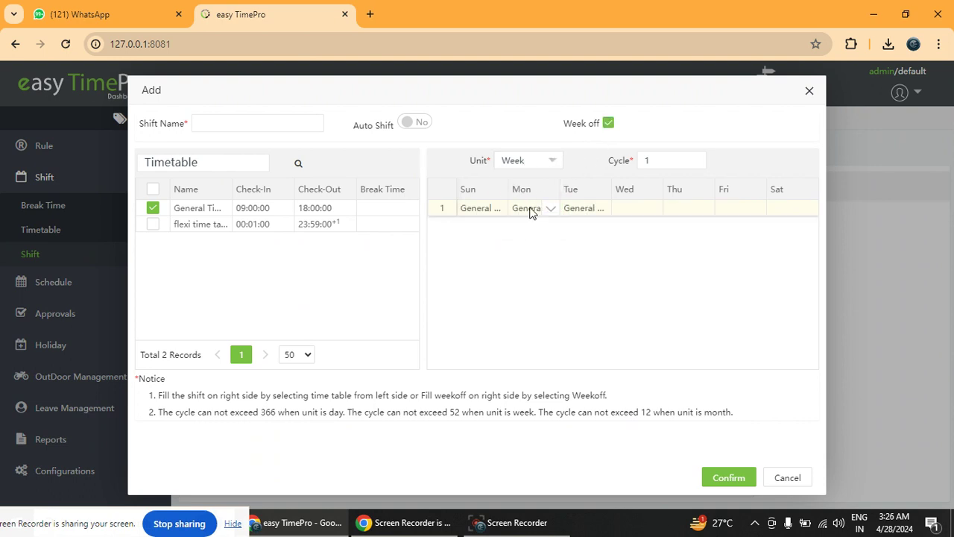
pyautogui.click(482, 212)
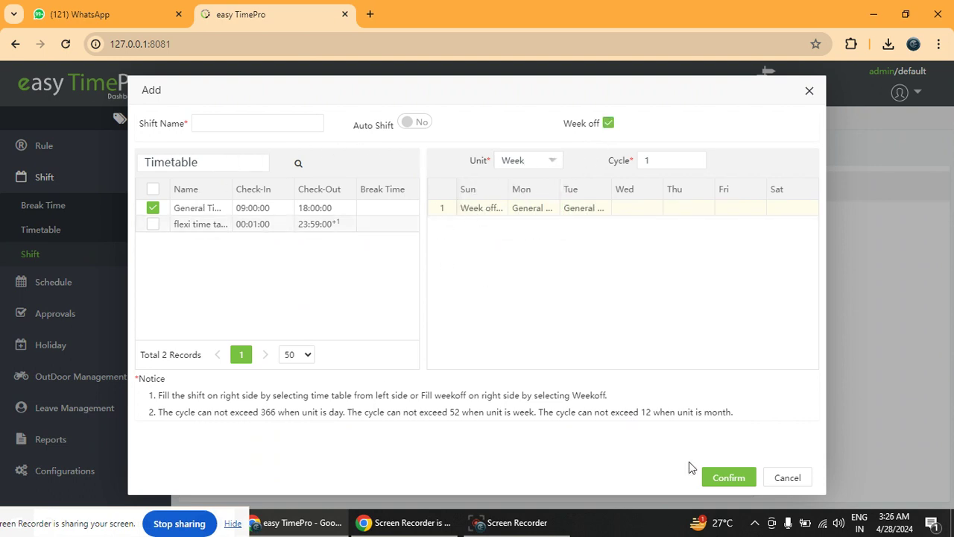
pyautogui.click(797, 478)
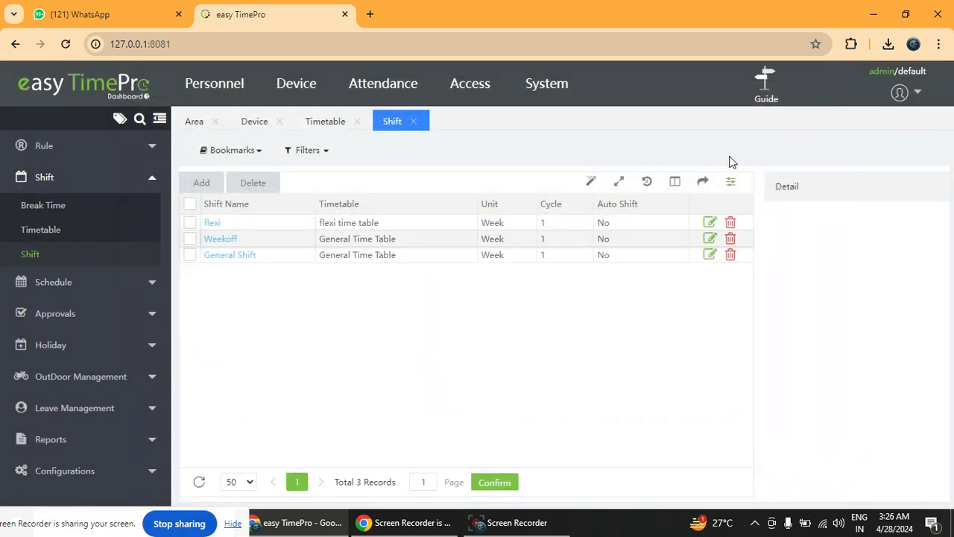
# - From the operation guide, try scheduling all employees on the flexi shift with Overwrite Schedule enabled, and discard the schedule
pyautogui.click(764, 97)
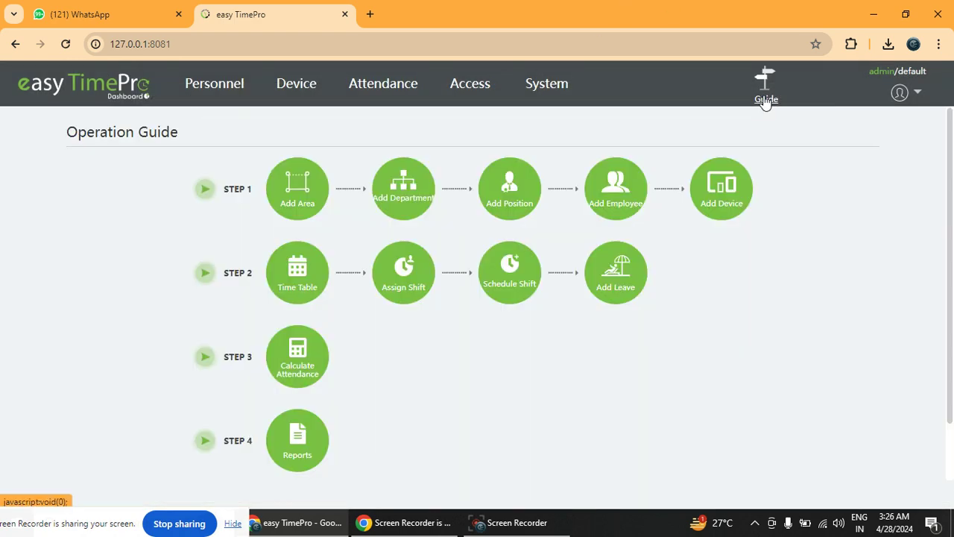
pyautogui.click(510, 287)
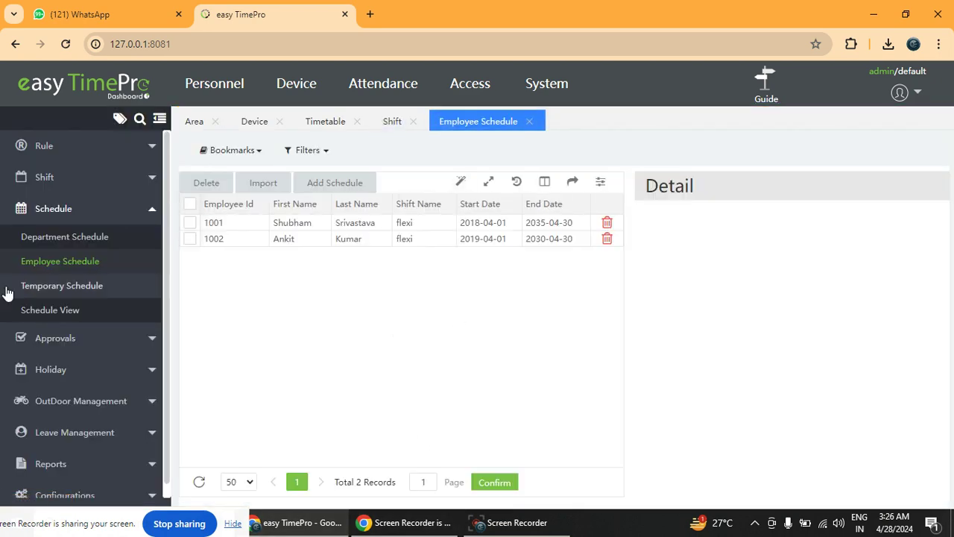
pyautogui.click(331, 184)
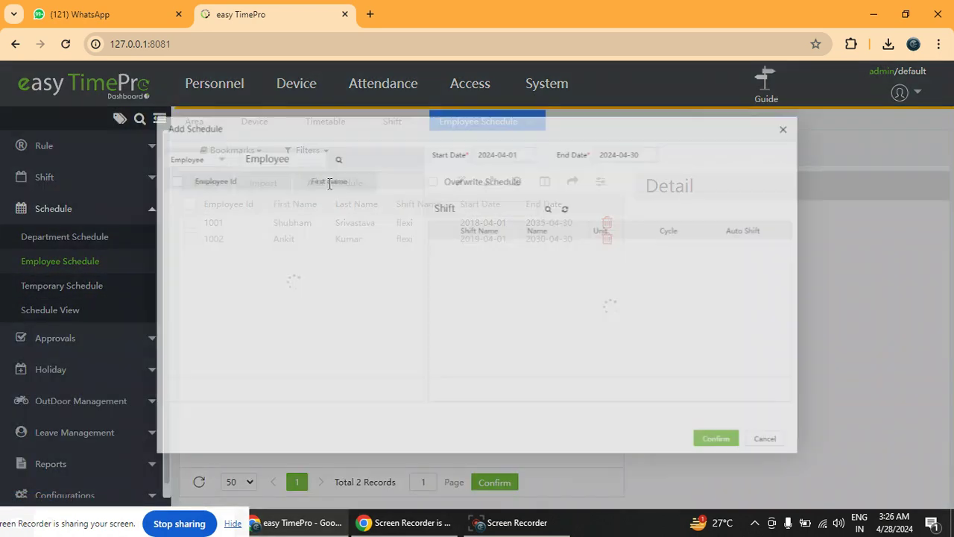
pyautogui.click(118, 162)
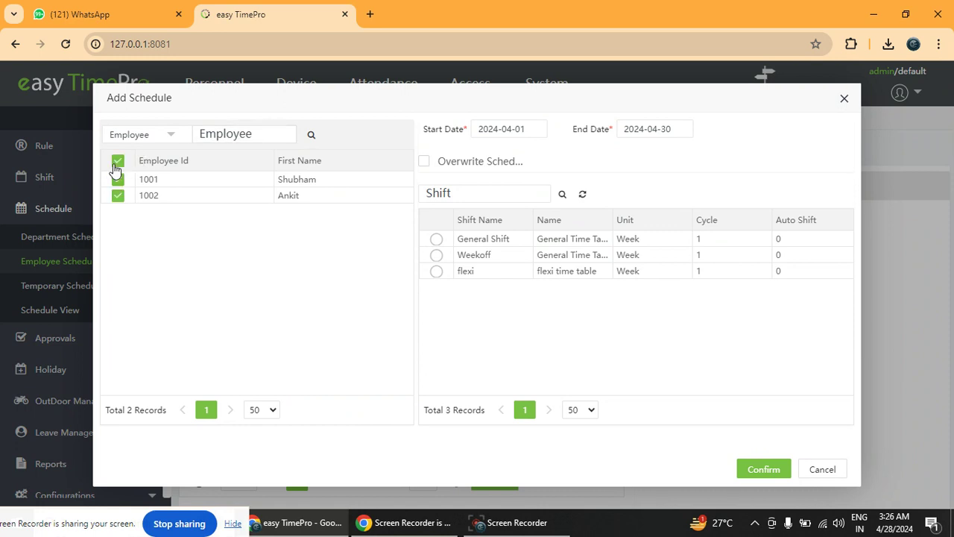
pyautogui.click(437, 271)
pyautogui.click(515, 128)
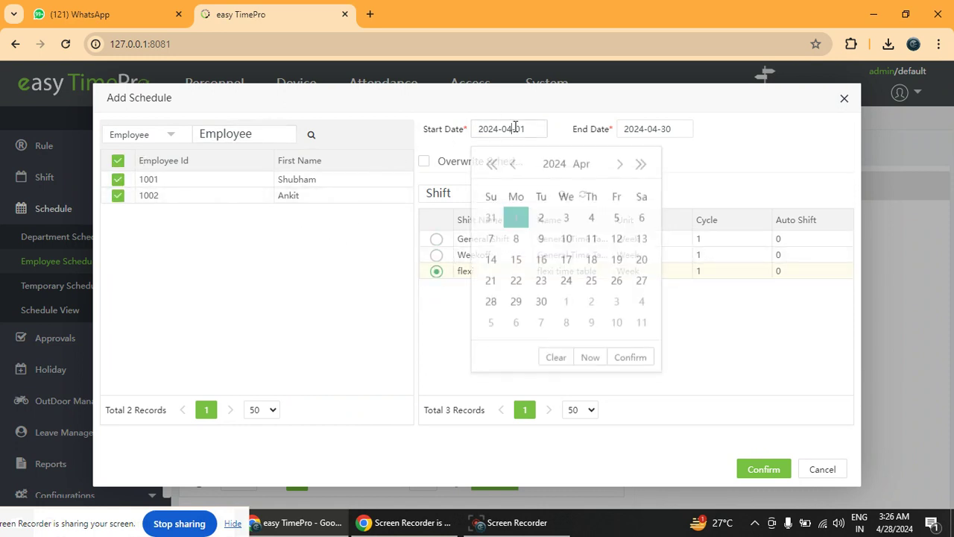
pyautogui.click(661, 128)
pyautogui.click(424, 161)
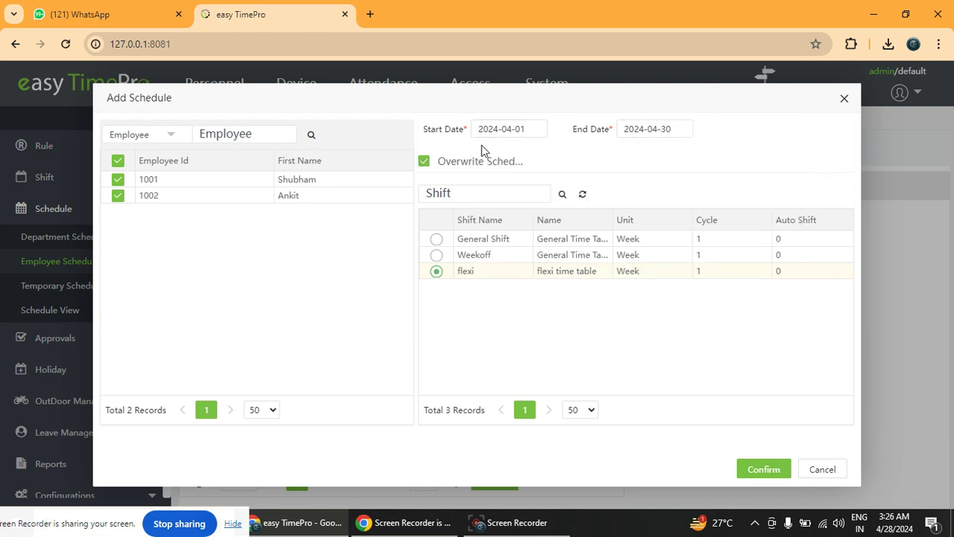
pyautogui.click(812, 477)
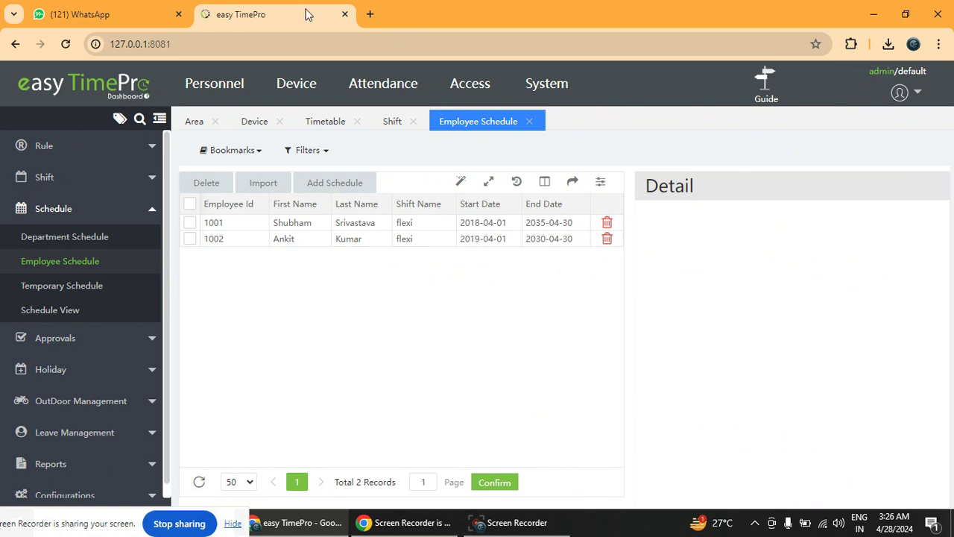
# - From the operation guide, try adding a leave entry for the first employee, and discard it without saving
pyautogui.click(759, 108)
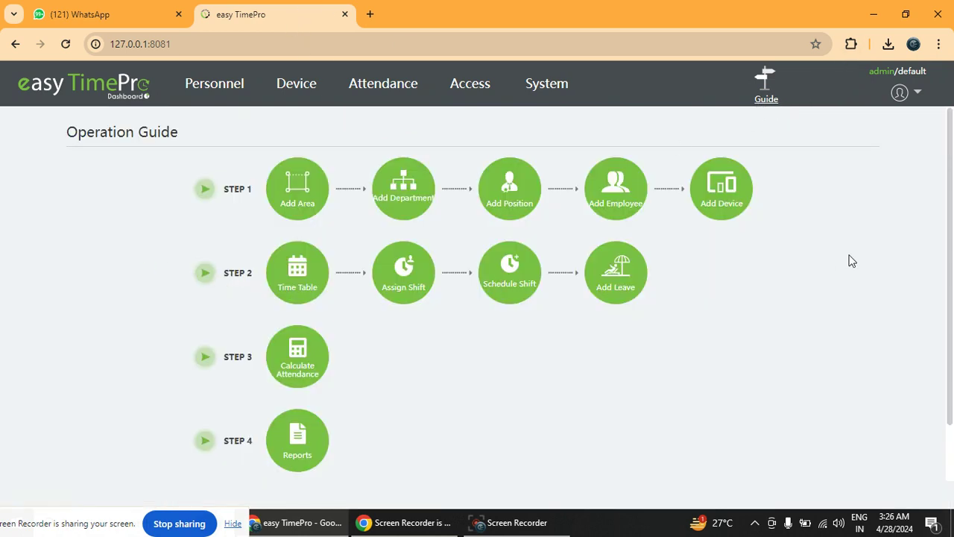
pyautogui.click(626, 293)
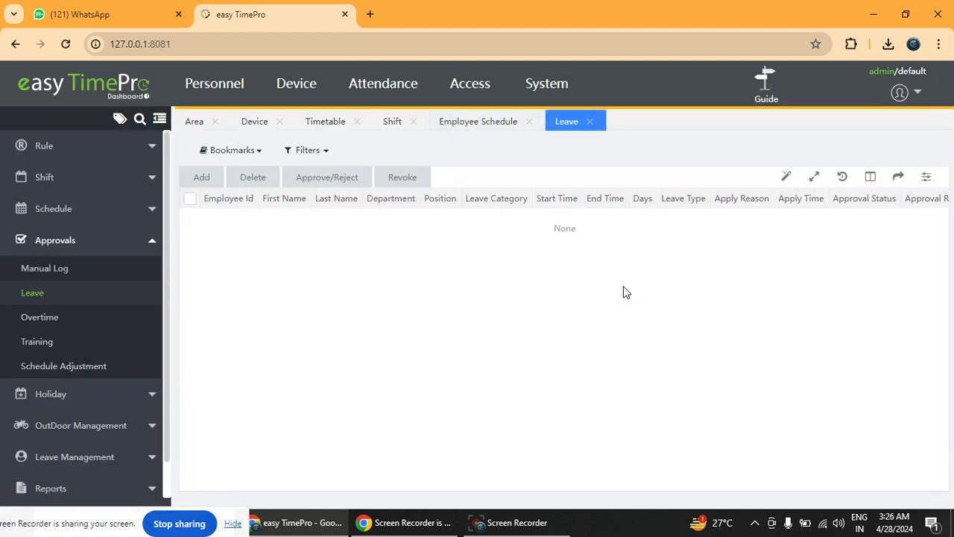
pyautogui.click(198, 177)
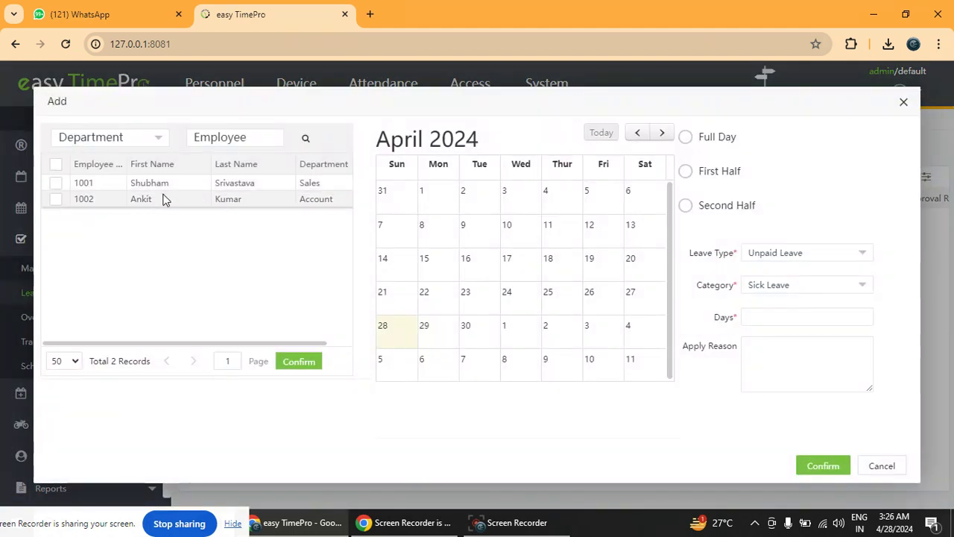
pyautogui.click(55, 183)
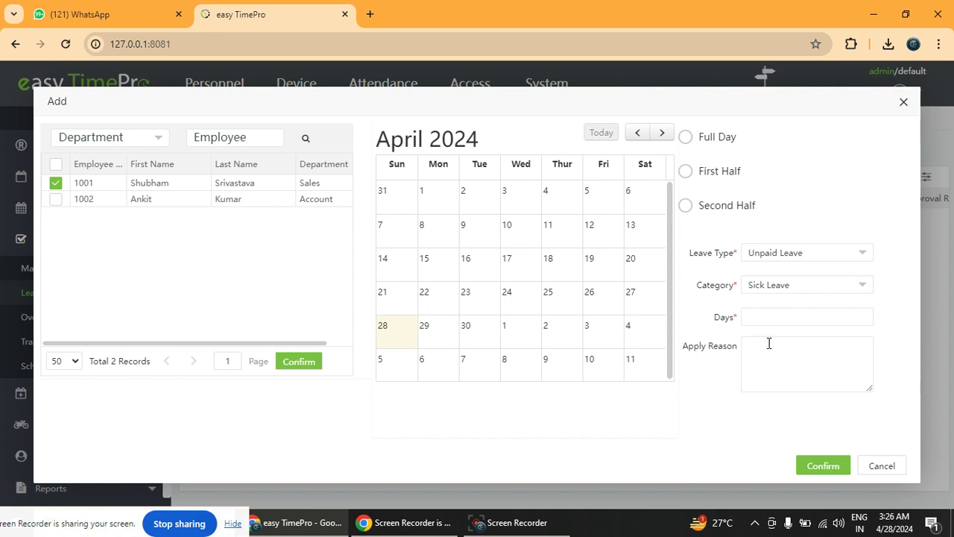
pyautogui.click(884, 469)
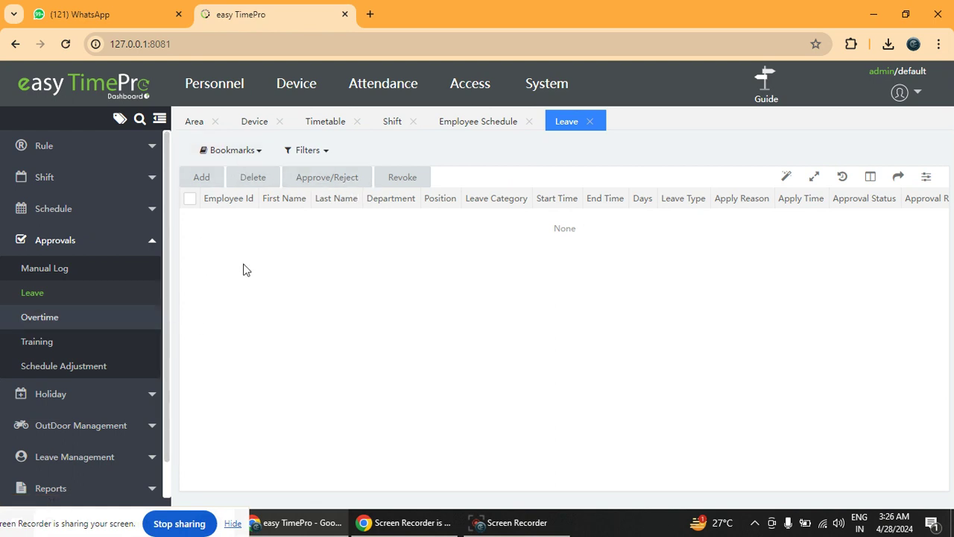
# - View the attendance calculation page from the operation guide, and return to the guide
pyautogui.click(765, 101)
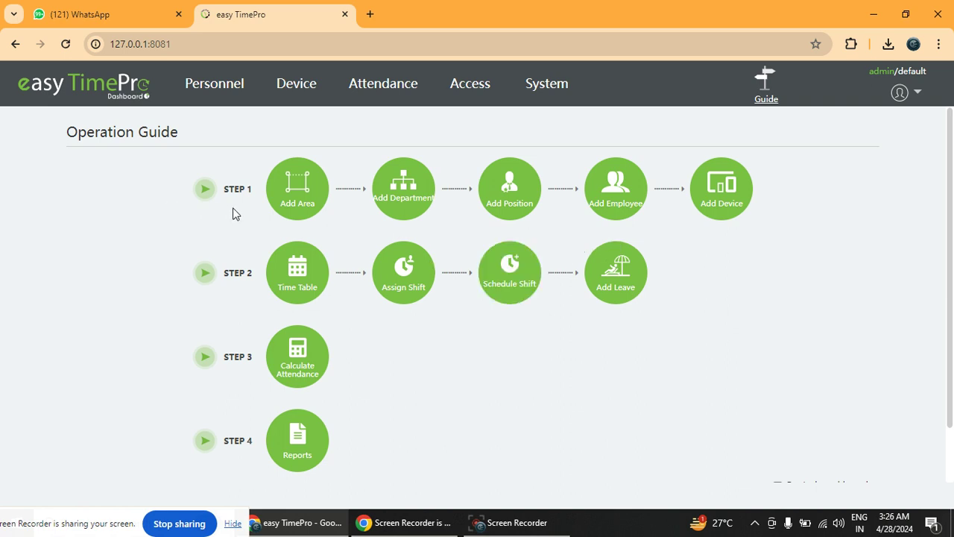
pyautogui.click(298, 375)
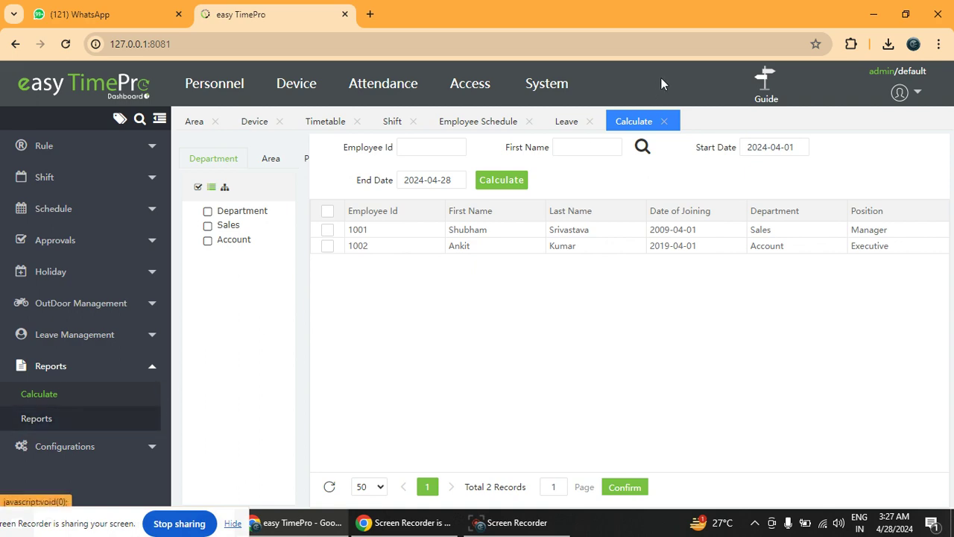
pyautogui.click(774, 97)
# - Examine the report catalogue, from transaction and scheduling reports through daily, monthly, summary, special and TD/MD reports
pyautogui.click(302, 451)
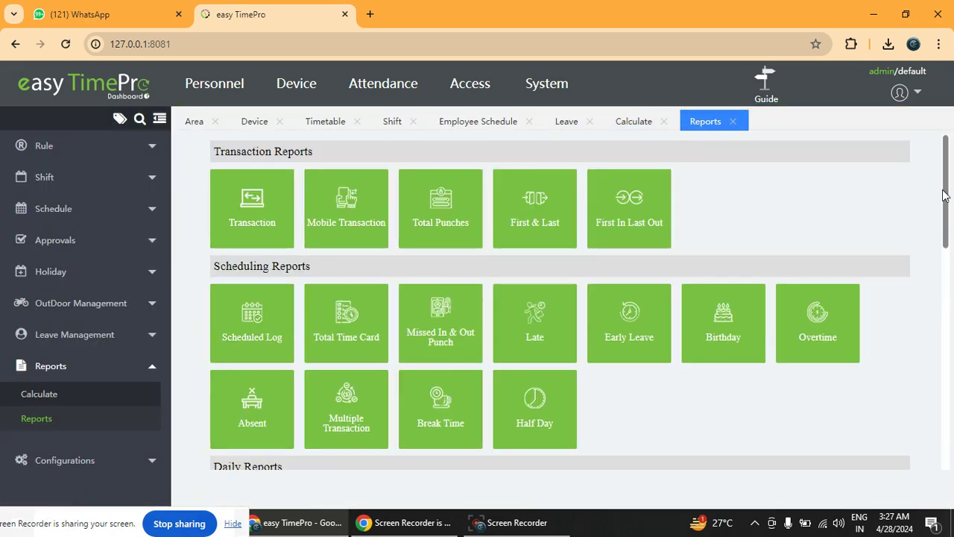
pyautogui.moveTo(949, 195); pyautogui.dragTo(891, 451)
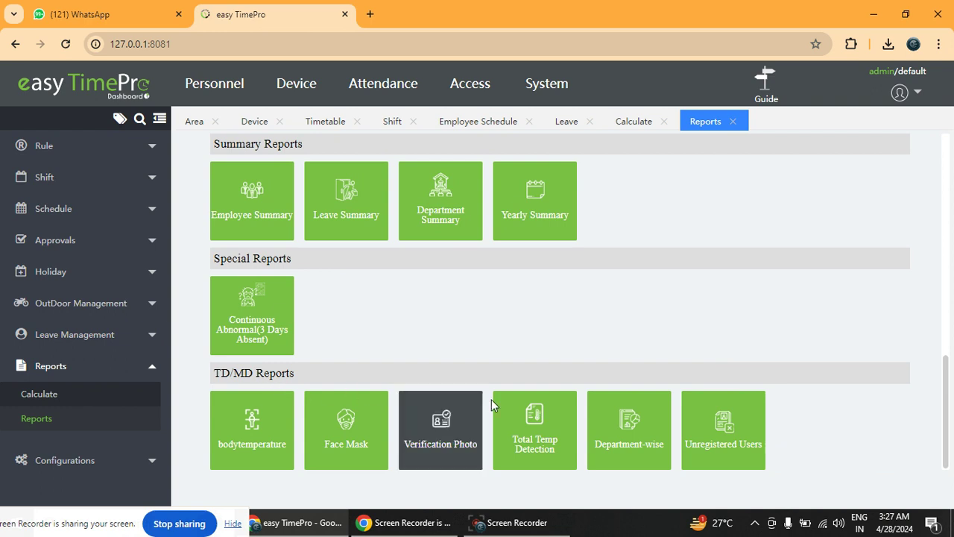
pyautogui.scroll(2, 349, 308)
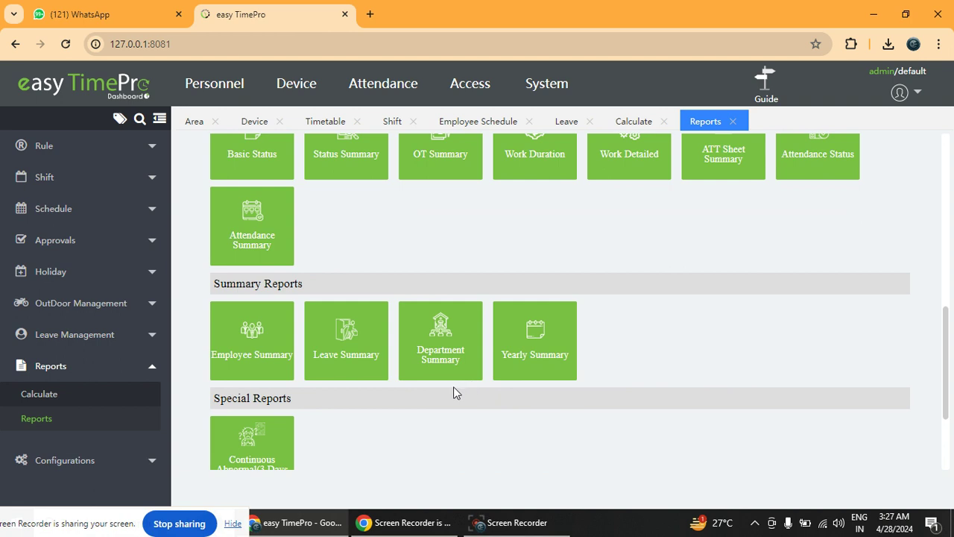
pyautogui.scroll(-2, 435, 405)
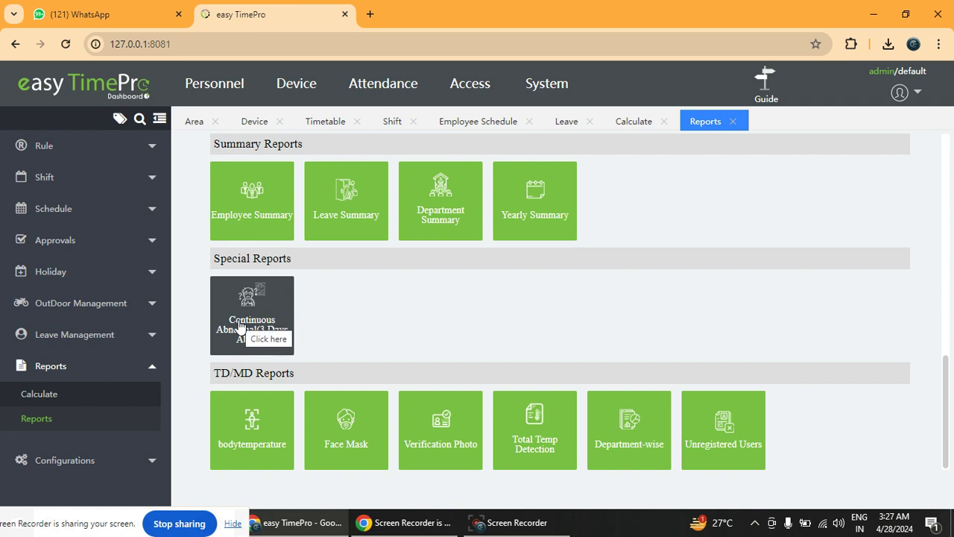
pyautogui.scroll(2, 341, 312)
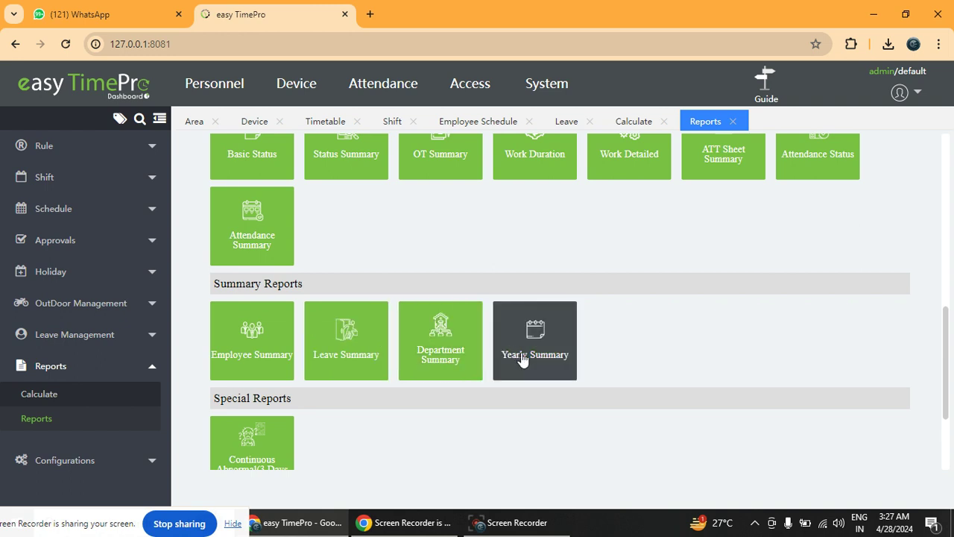
pyautogui.scroll(3, 526, 359)
pyautogui.scroll(-4, 522, 362)
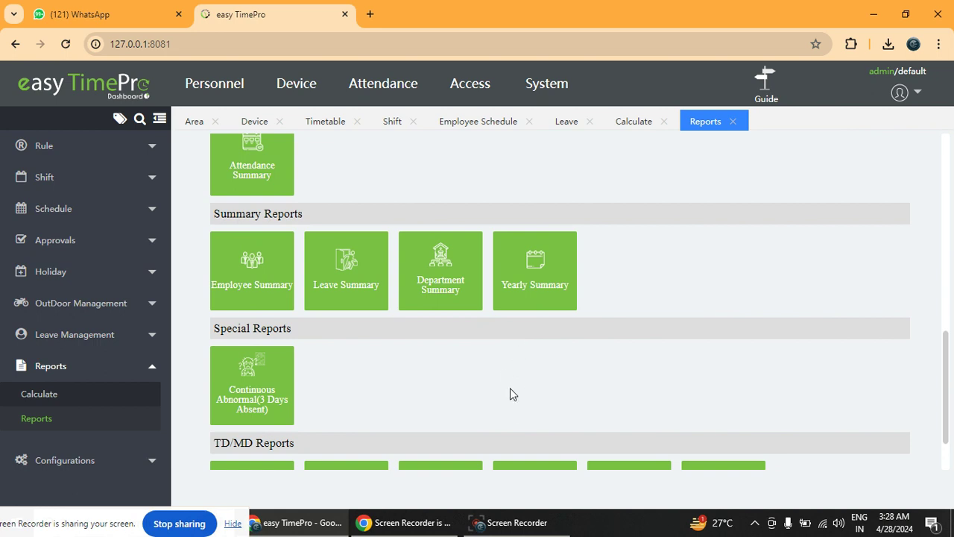
pyautogui.scroll(3, 505, 249)
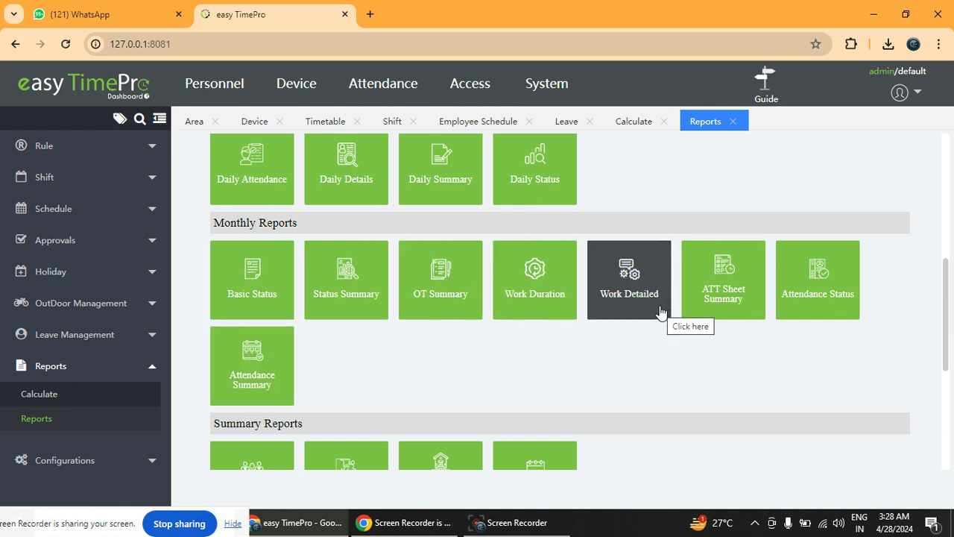
pyautogui.scroll(3, 623, 311)
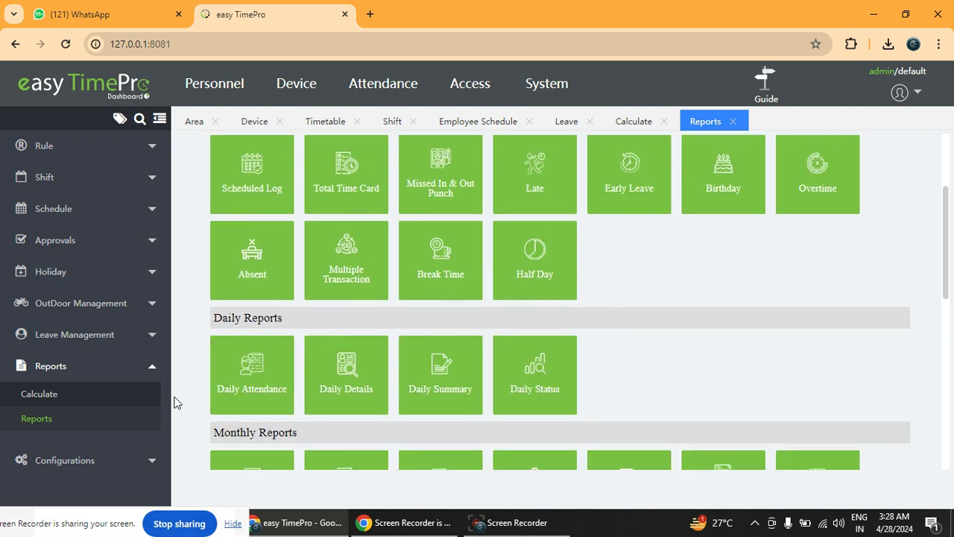
pyautogui.scroll(2, 601, 348)
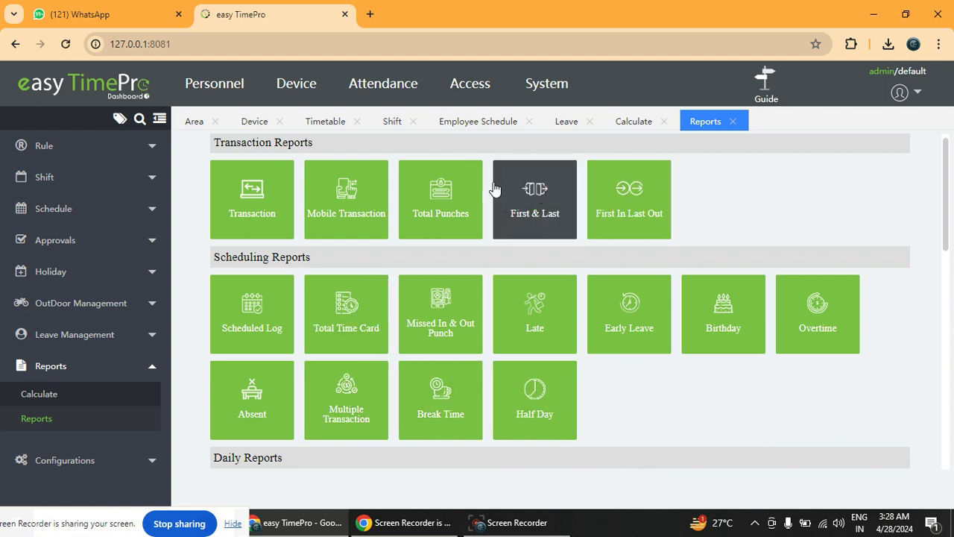
# - Review the punch records and GPS locations in the Mobile Transaction report, and return to the operation guide
pyautogui.click(336, 196)
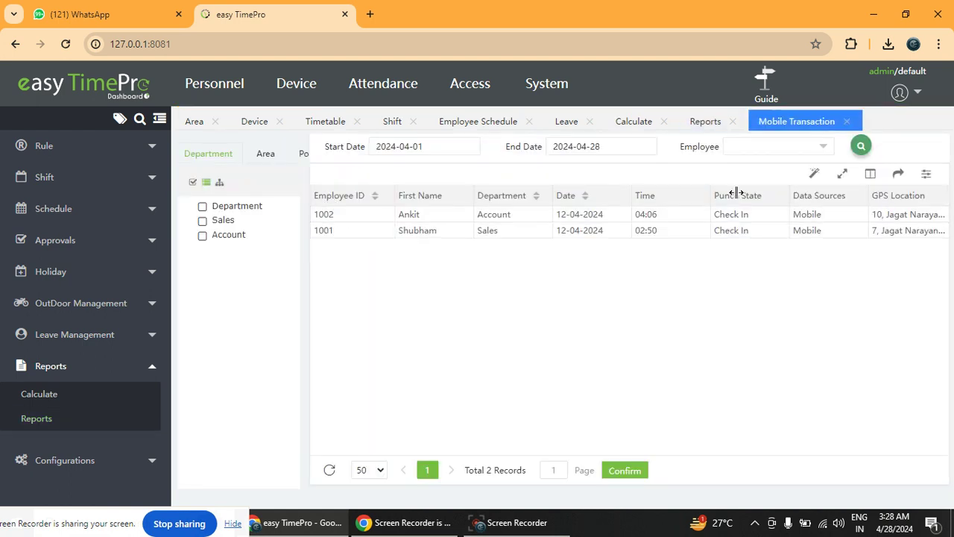
pyautogui.moveTo(390, 222); pyautogui.dragTo(934, 262)
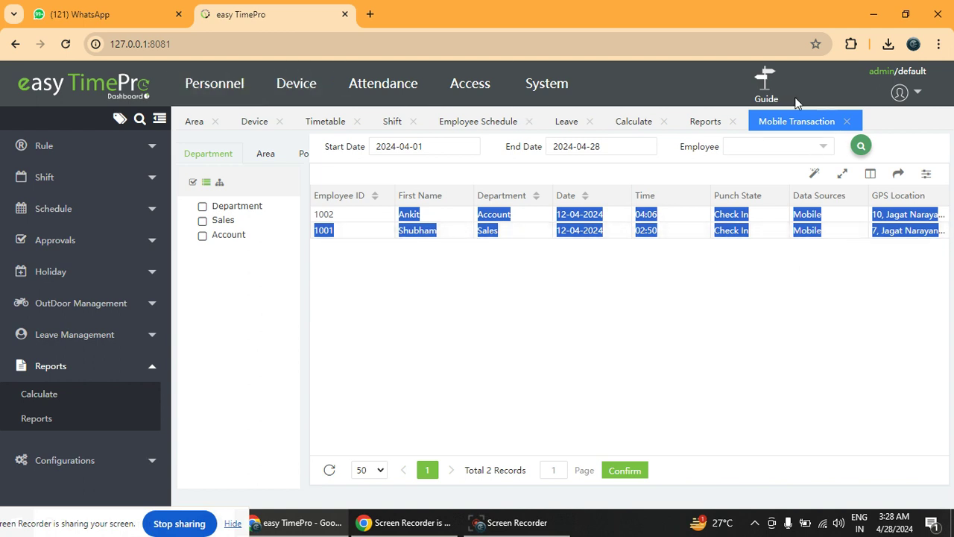
pyautogui.click(768, 105)
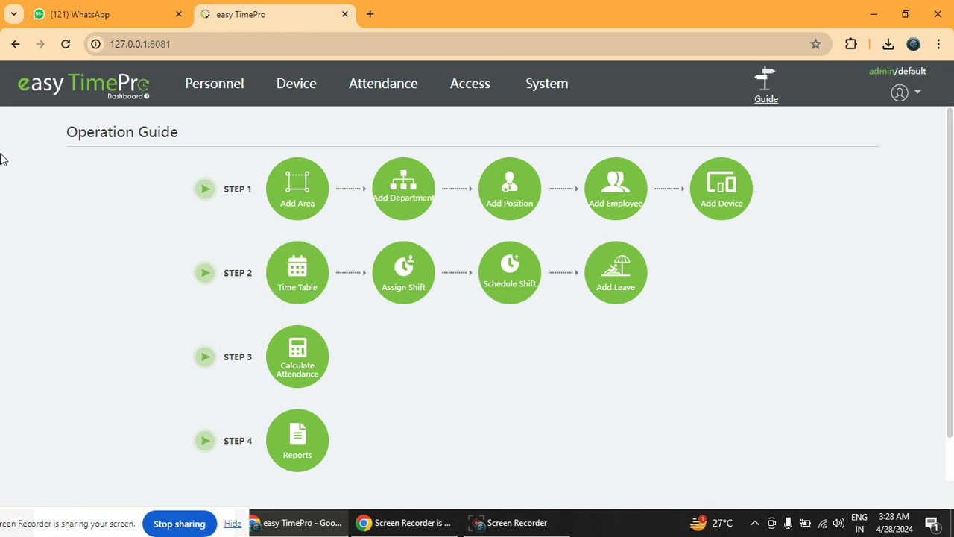
# - Go to the attendance dashboard and review its employee, device and attendance summary cards
pyautogui.click(115, 98)
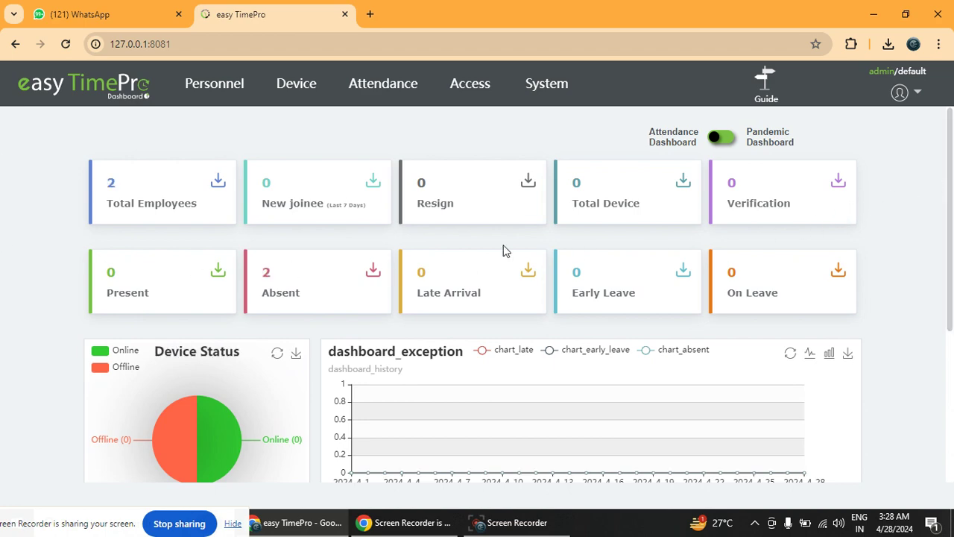
pyautogui.scroll(-3, 449, 291)
pyautogui.scroll(3, 449, 292)
pyautogui.moveTo(212, 191); pyautogui.dragTo(515, 244)
pyautogui.click(524, 257)
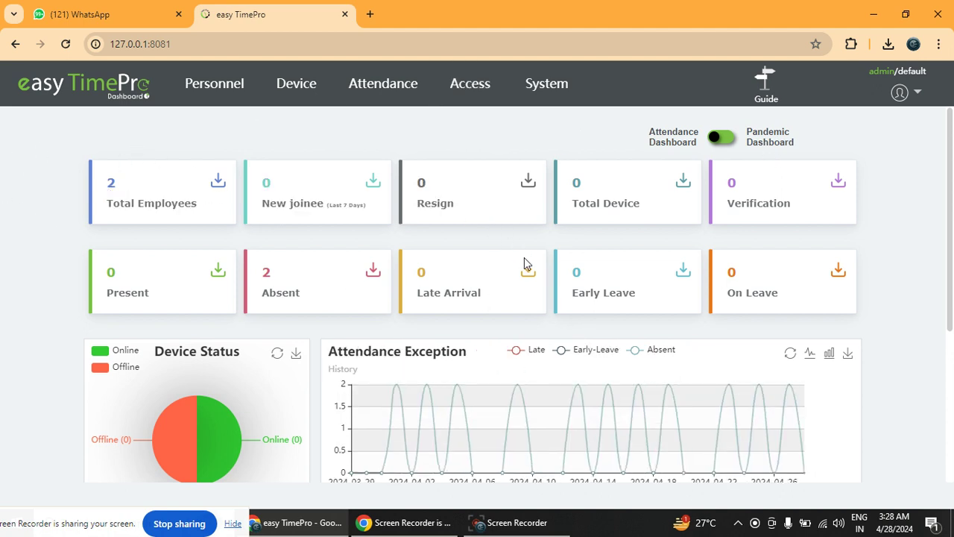
# - Examine the Device Status, Attendance Exception and Real-Time Monitor charts, varying the date range shown in the exception history
pyautogui.scroll(-2, 192, 388)
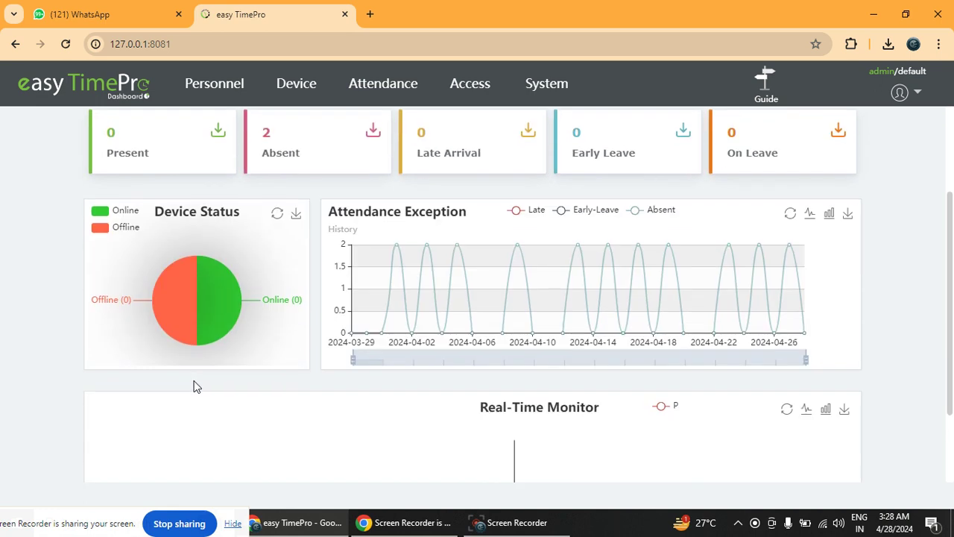
pyautogui.moveTo(230, 311)
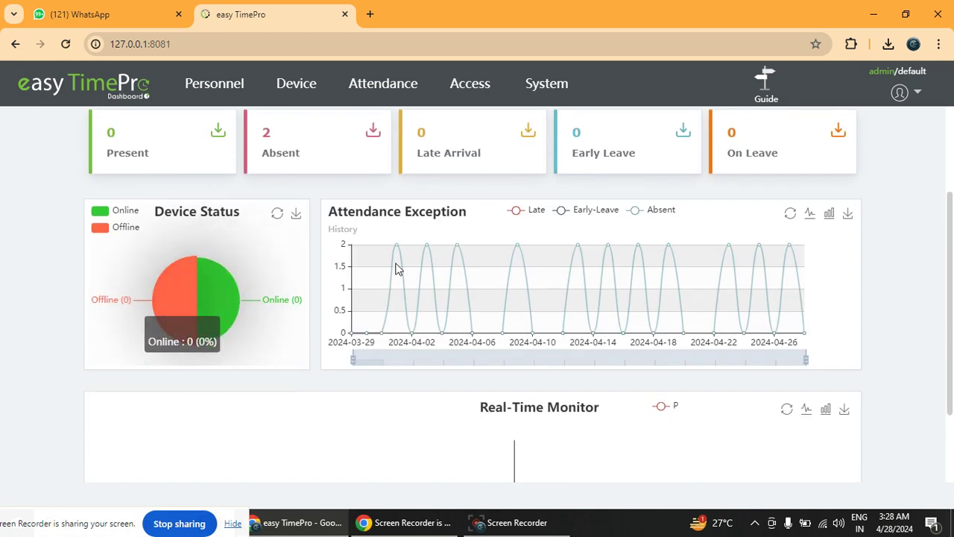
pyautogui.scroll(3, 447, 265)
pyautogui.scroll(2, 534, 244)
pyautogui.scroll(-4, 534, 244)
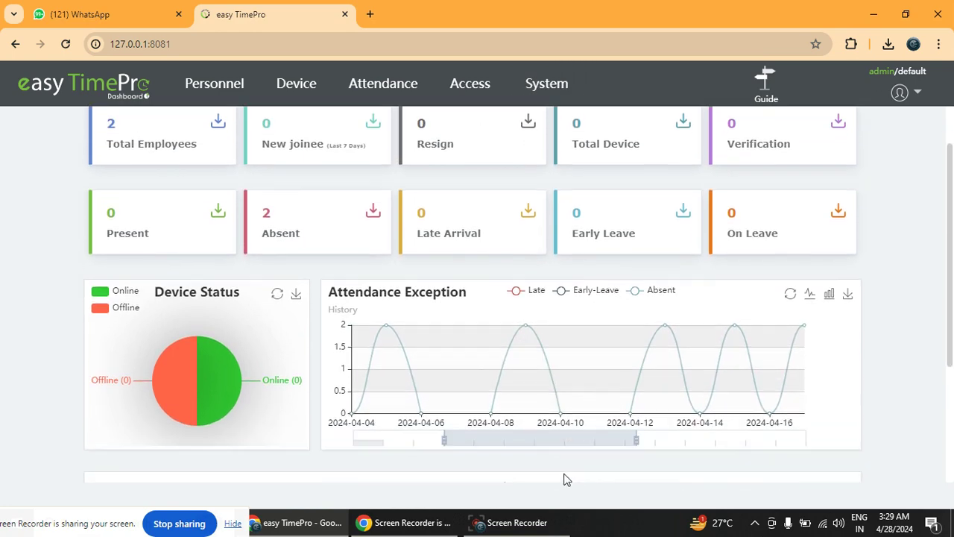
pyautogui.scroll(-3, 542, 175)
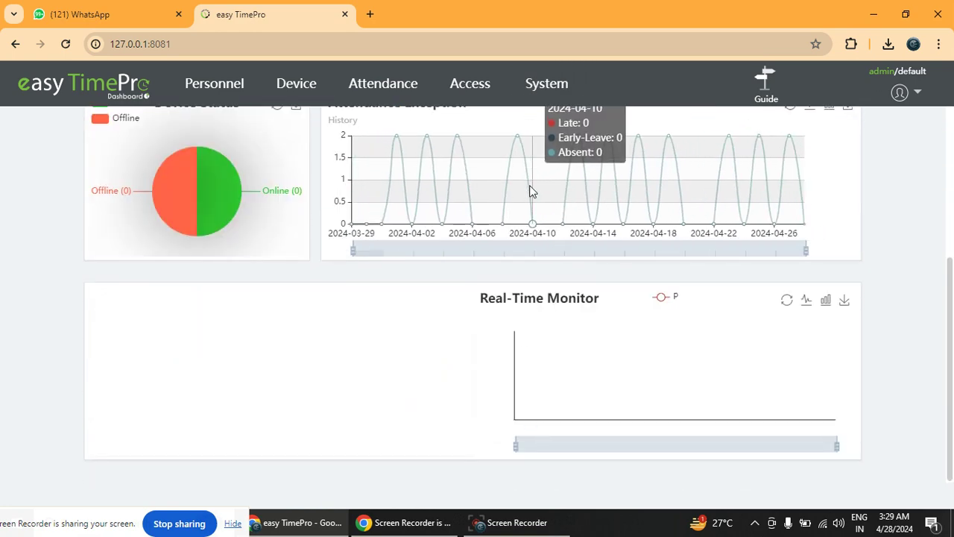
pyautogui.scroll(6, 533, 188)
pyautogui.scroll(-5, 529, 191)
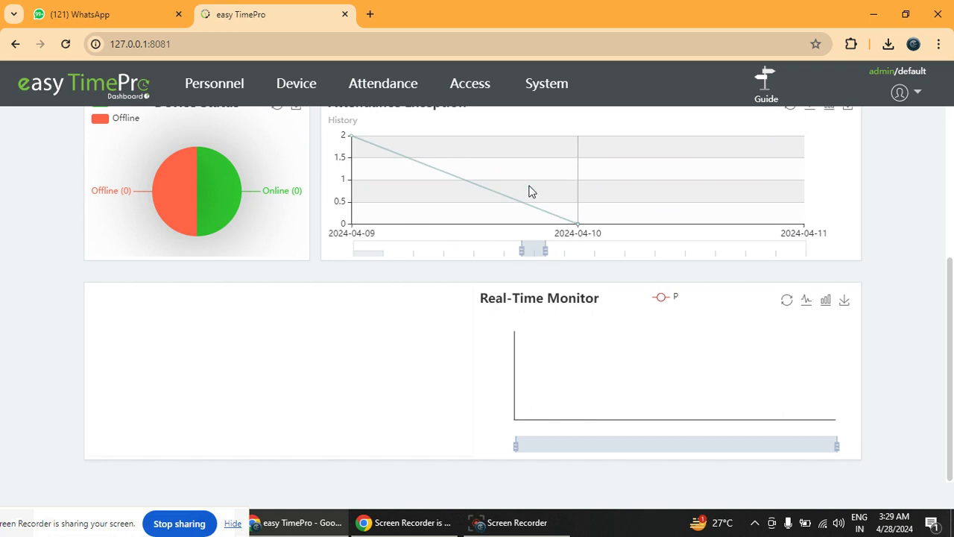
pyautogui.scroll(-3, 530, 198)
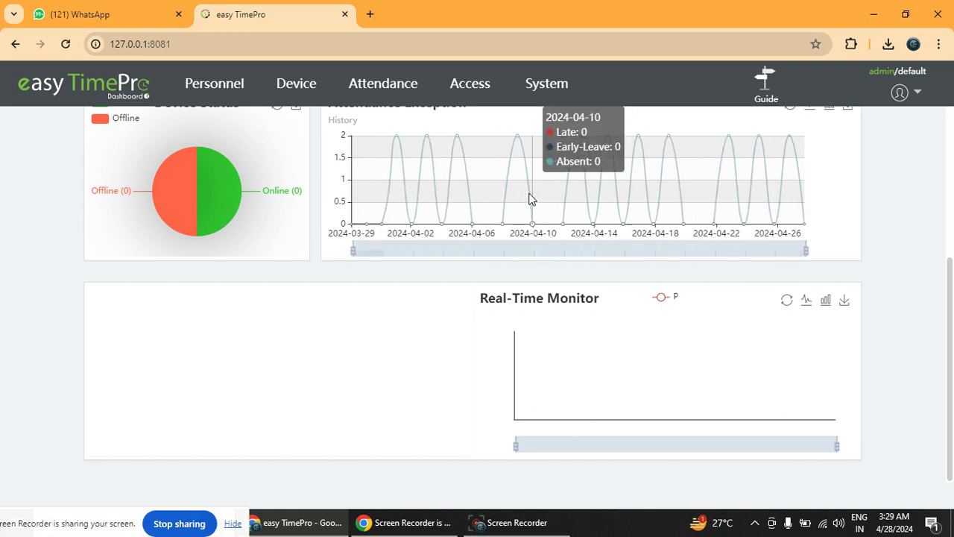
pyautogui.scroll(3, 616, 196)
pyautogui.scroll(-3, 618, 195)
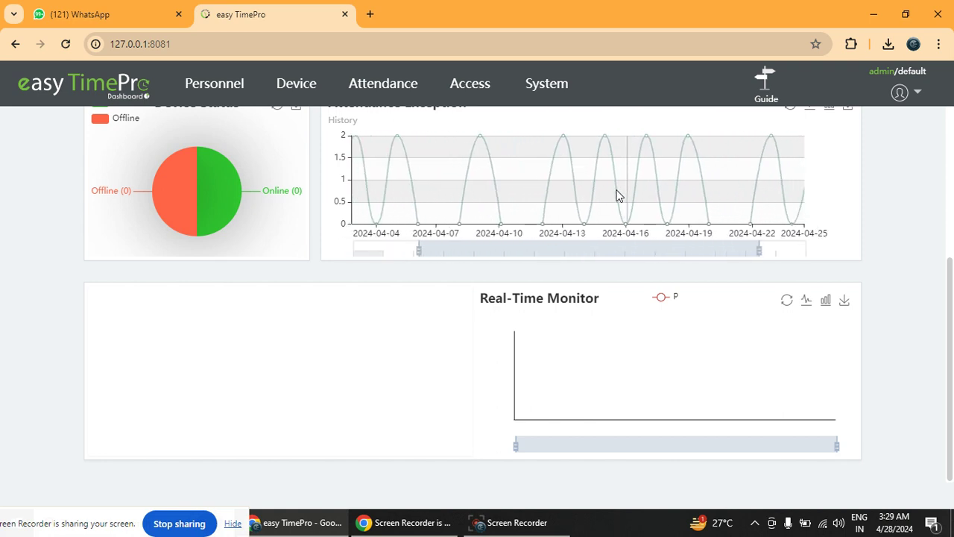
# - Switch to the Pandemic Dashboard, review its overall, real-time and department statistics, and return to the Attendance Dashboard
pyautogui.scroll(3, 906, 179)
pyautogui.click(722, 137)
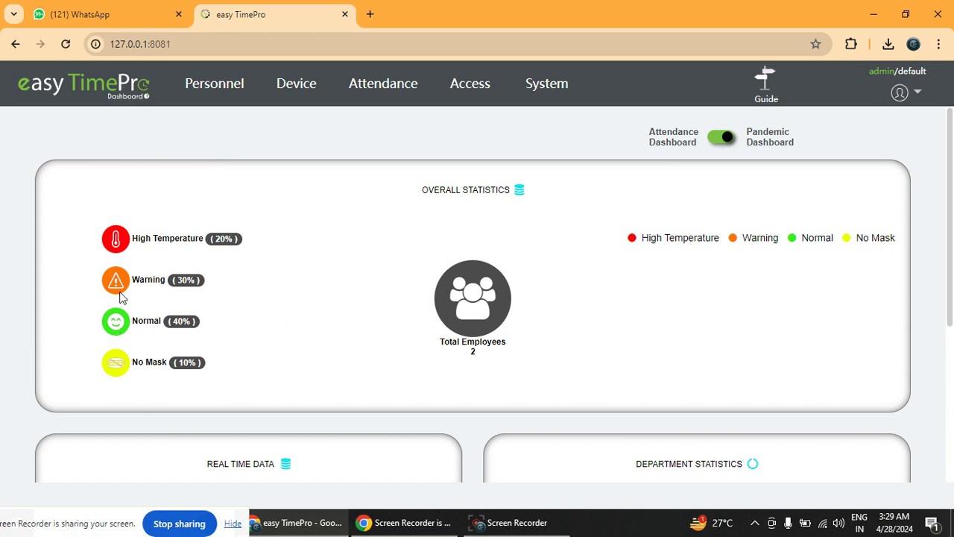
pyautogui.scroll(-3, 404, 247)
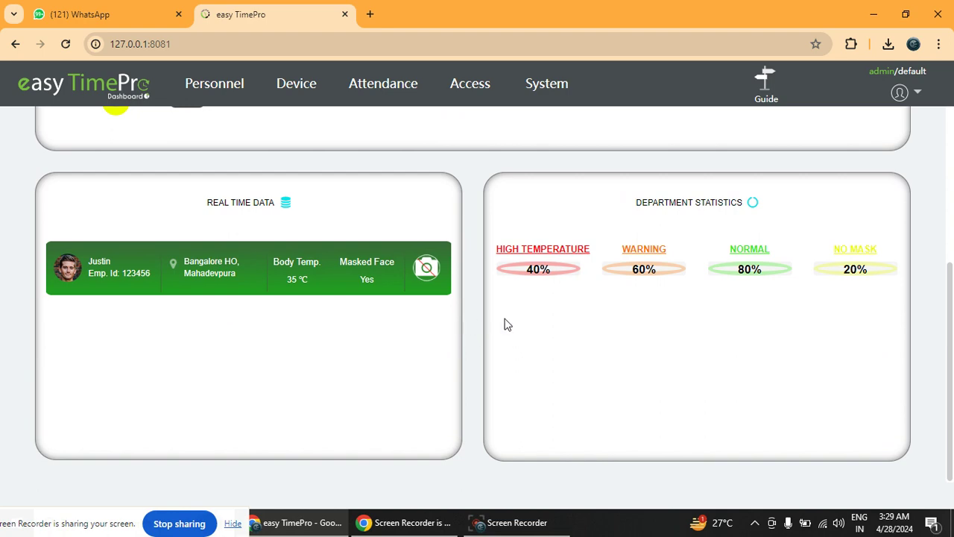
pyautogui.scroll(4, 688, 306)
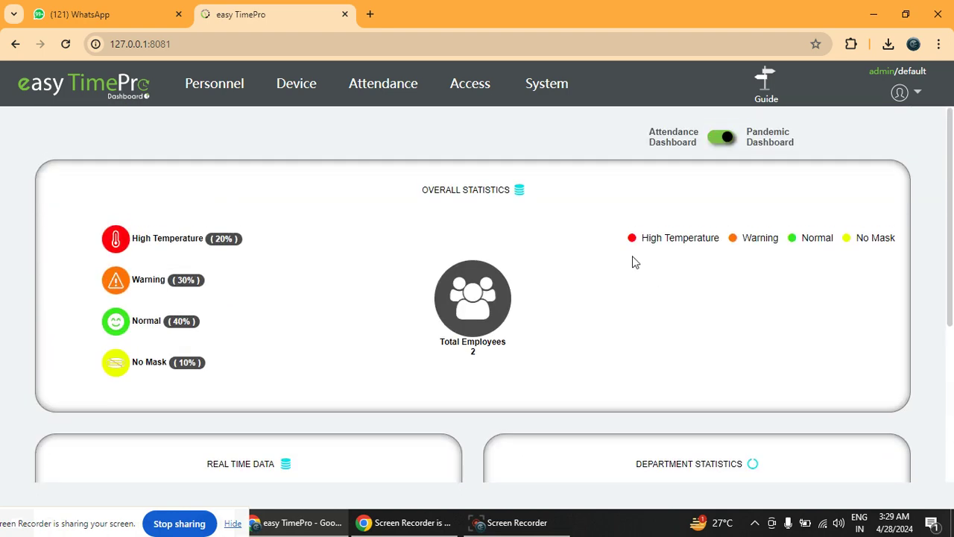
pyautogui.click(714, 142)
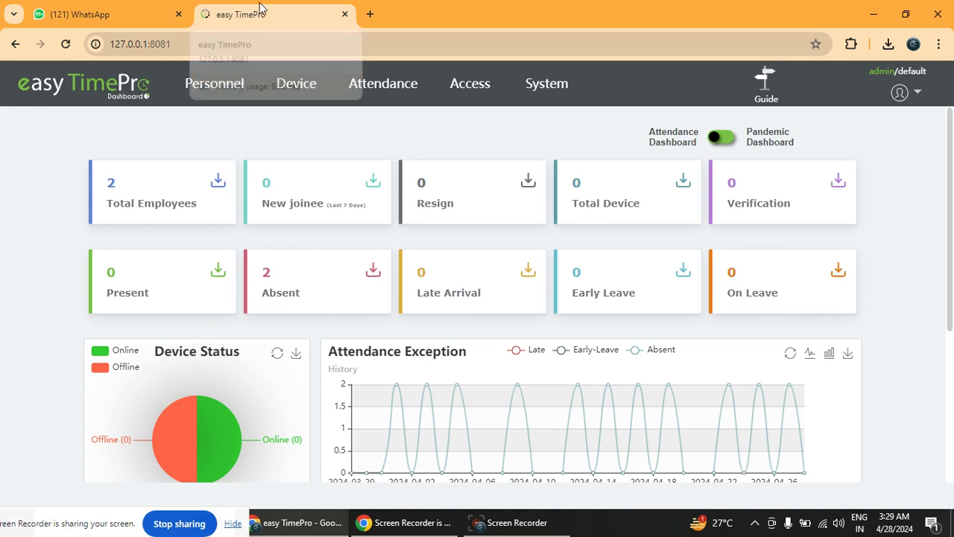
# - Look through the Personnel module's Organization, Employee Management and Approval Workflow sections, collapsing each of them
pyautogui.click(202, 90)
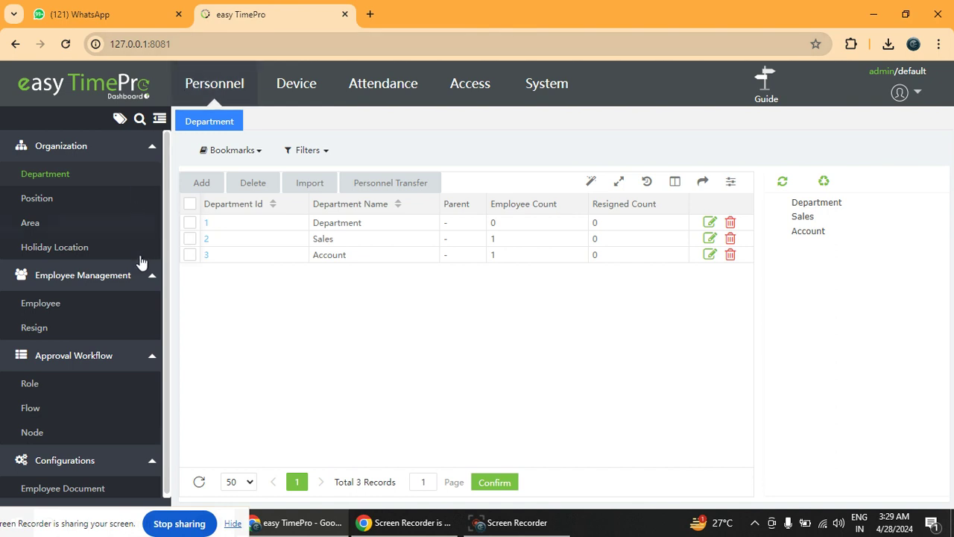
pyautogui.click(151, 285)
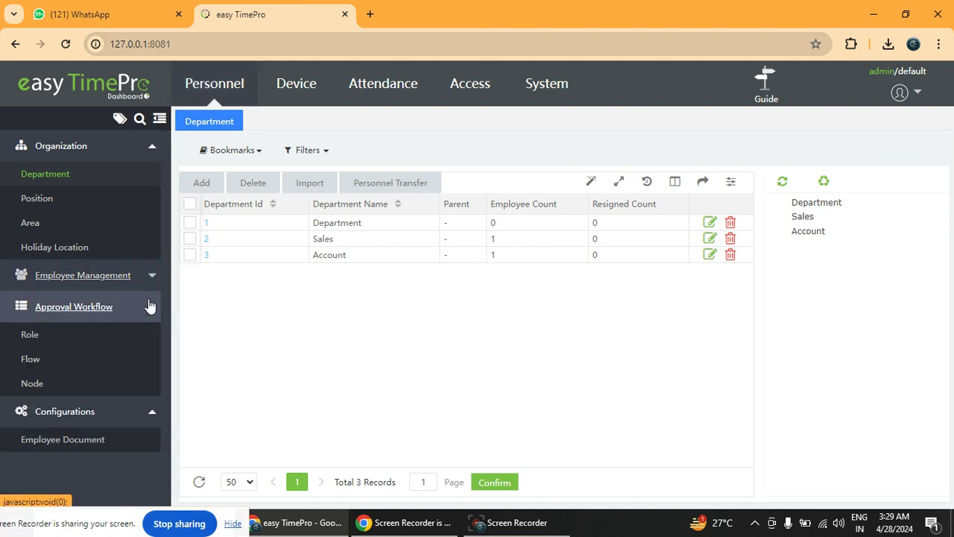
pyautogui.click(152, 305)
pyautogui.click(148, 147)
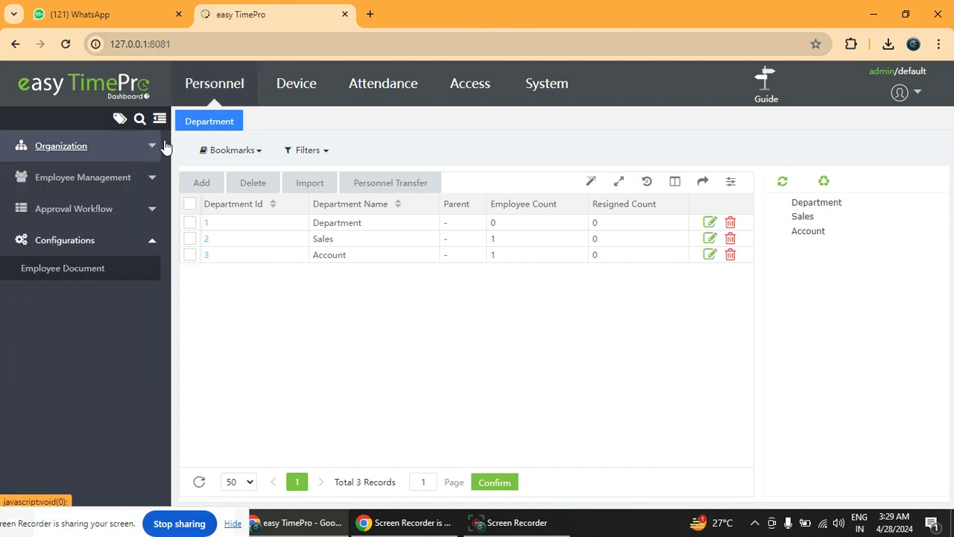
# - Go to the Device module and display the punch records in the Transaction list of its Data section
pyautogui.click(292, 91)
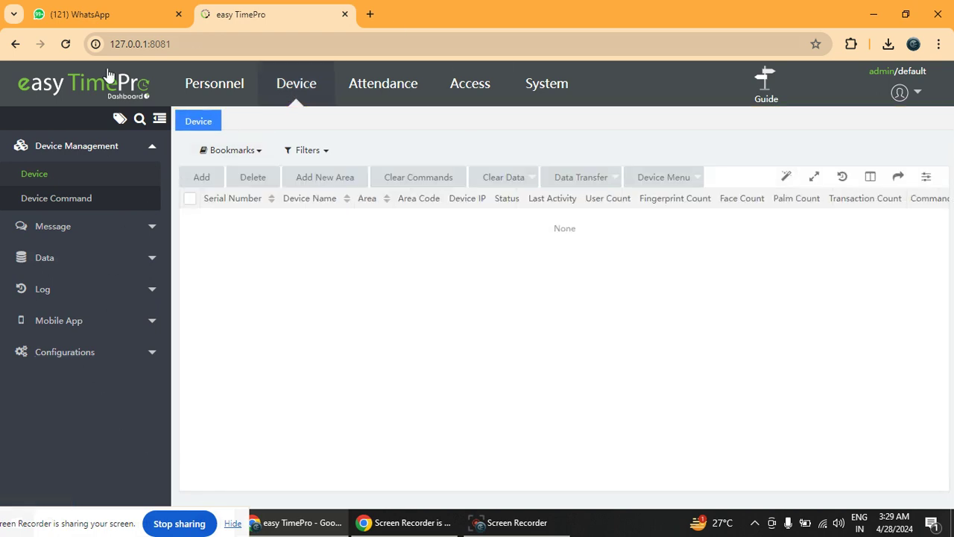
pyautogui.click(153, 291)
pyautogui.click(153, 291)
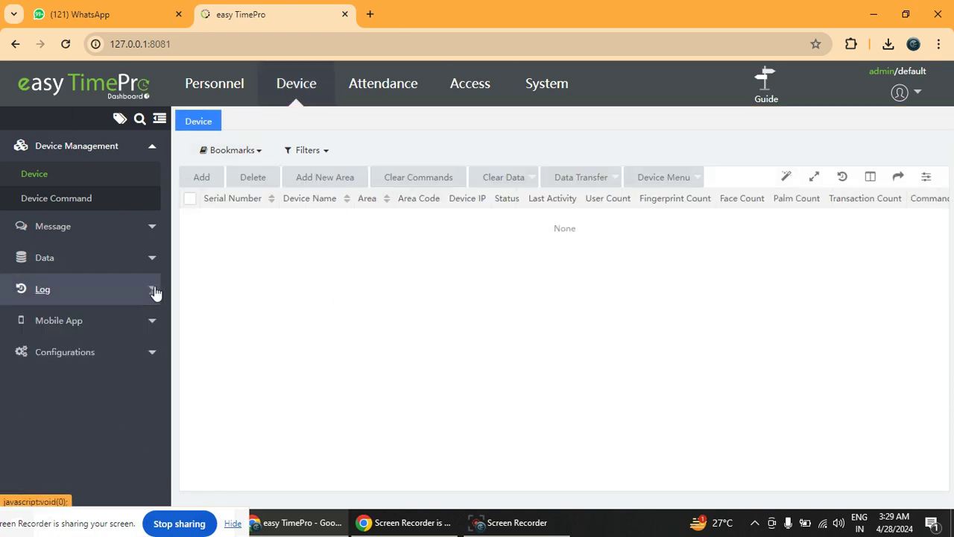
pyautogui.click(154, 259)
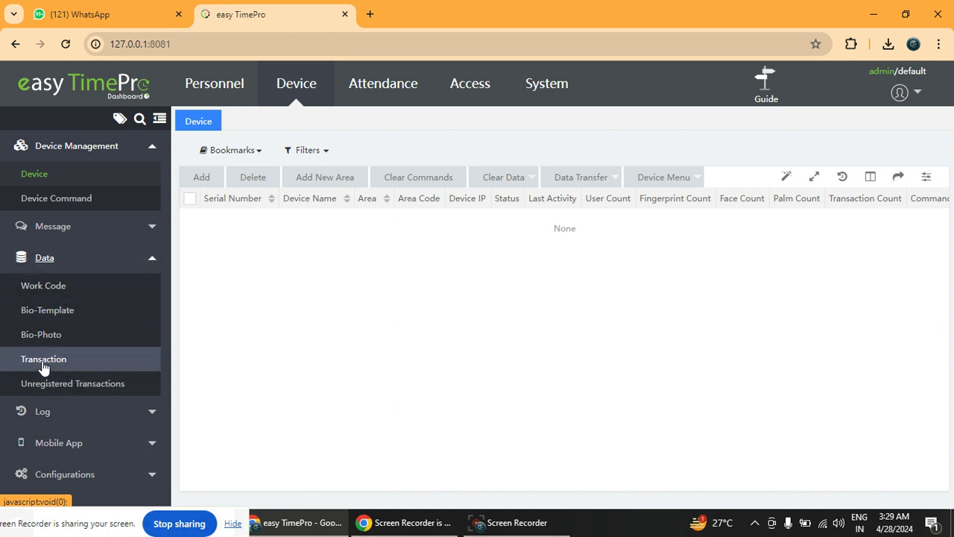
pyautogui.click(43, 365)
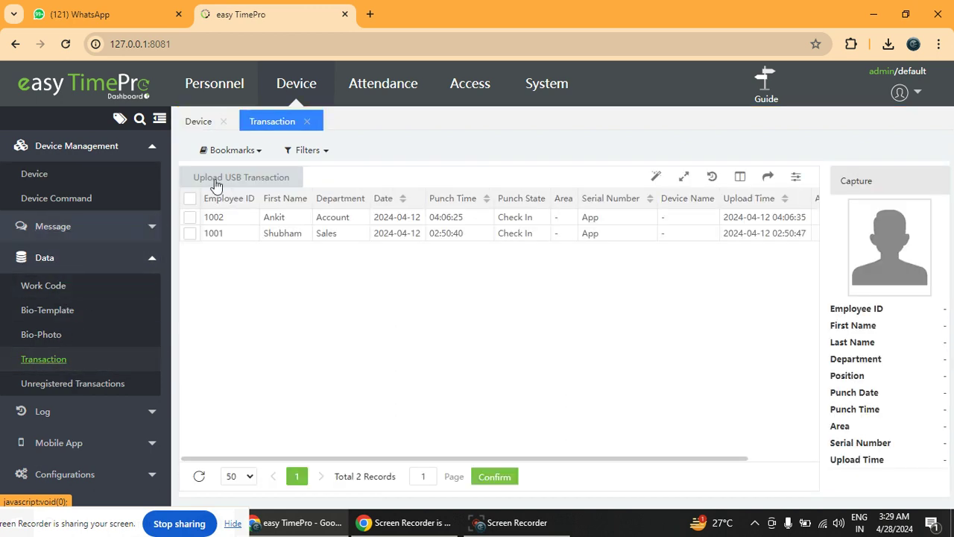
# - Examine the Upload USB Transaction dialog and its file selection, cancelling both without choosing a file
pyautogui.click(224, 179)
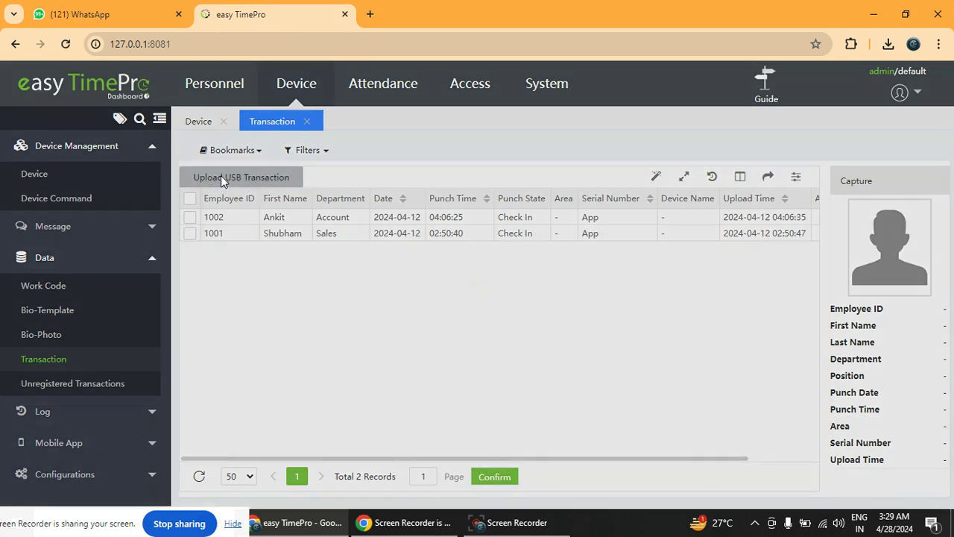
pyautogui.click(310, 192)
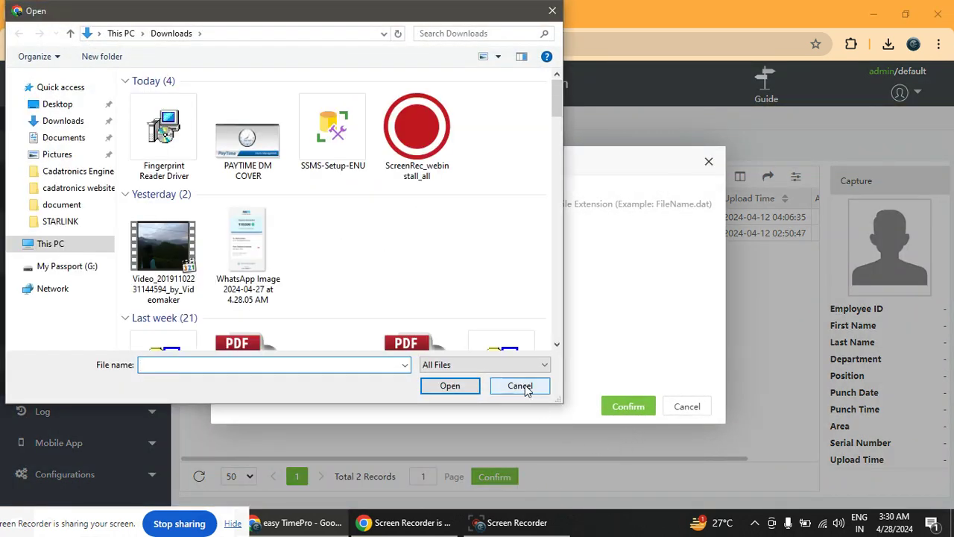
pyautogui.click(525, 386)
pyautogui.click(687, 406)
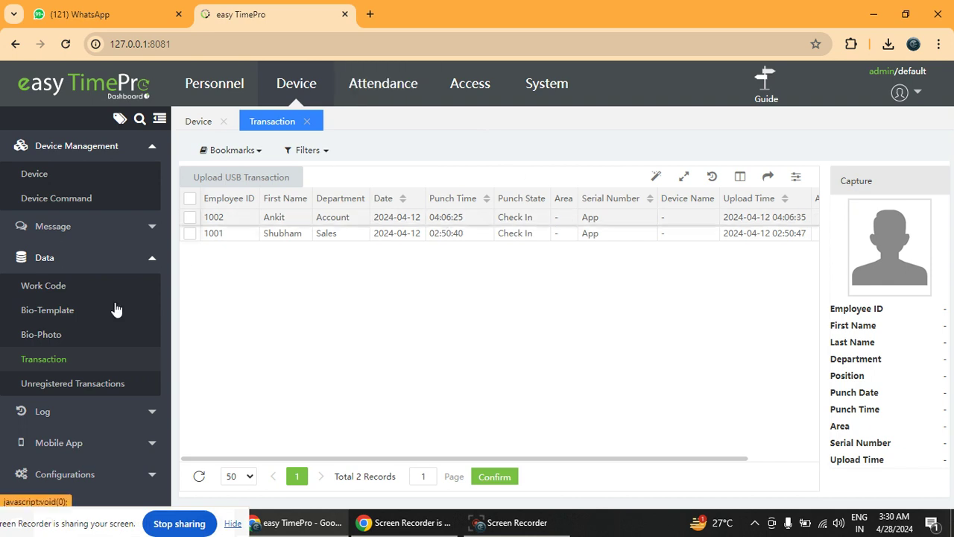
# - Review the Public and Private device message lists in the Message section, ending on the Public list
pyautogui.click(152, 256)
pyautogui.click(153, 226)
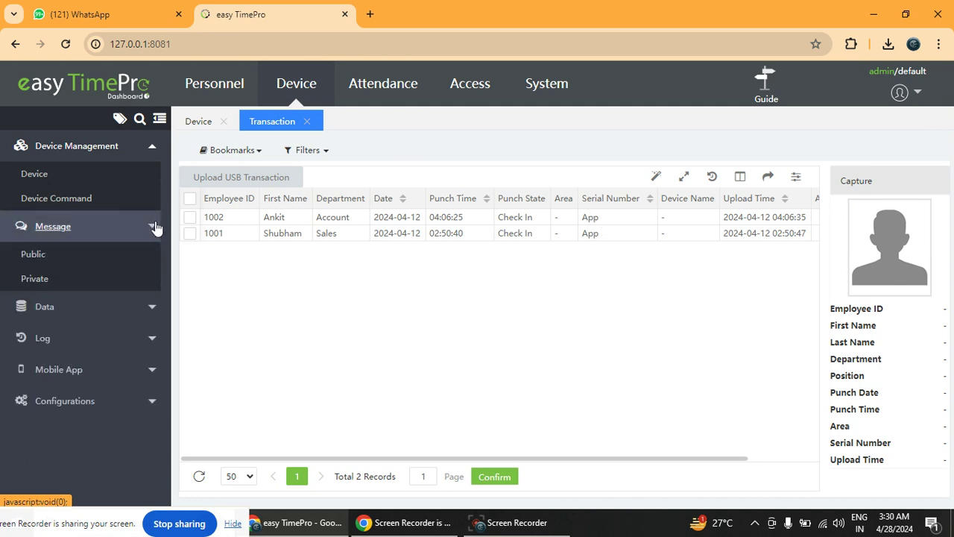
pyautogui.click(33, 254)
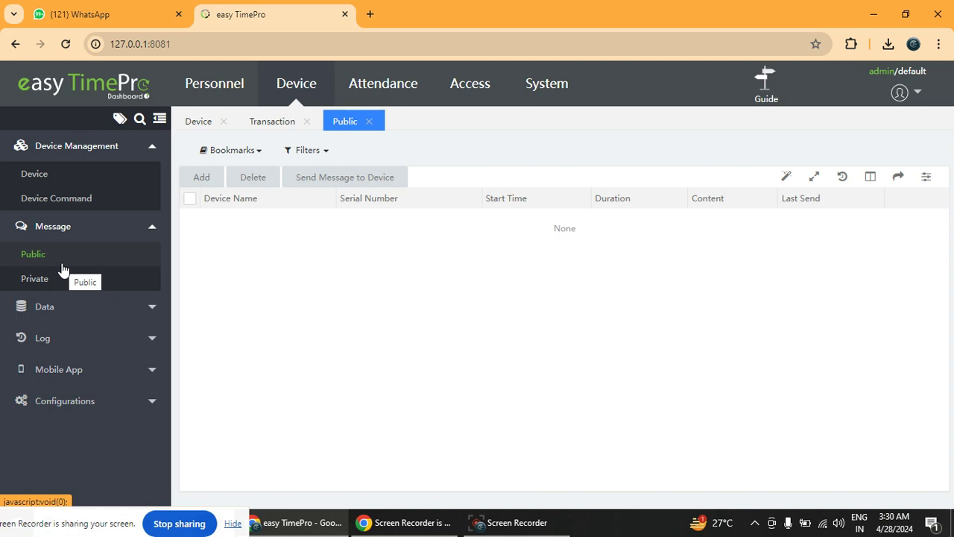
pyautogui.click(35, 280)
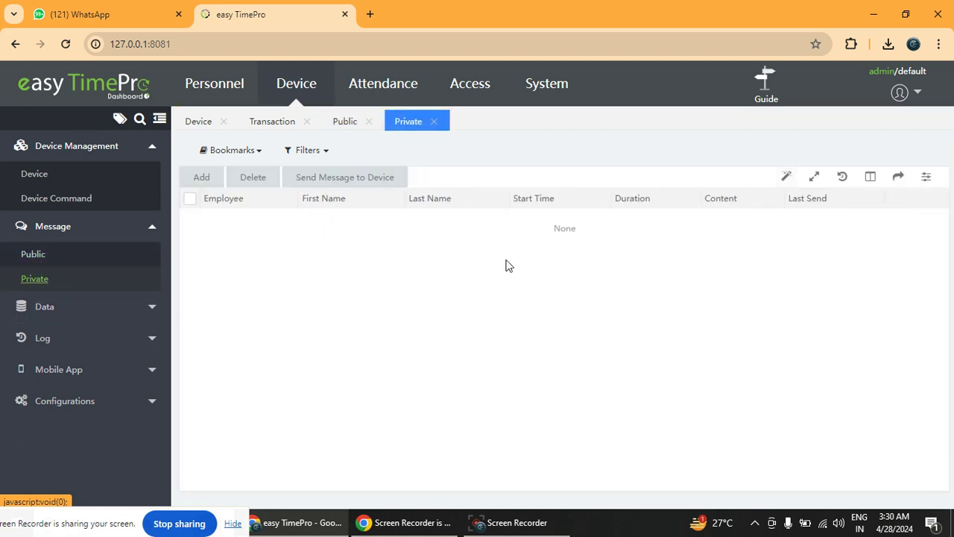
pyautogui.click(39, 255)
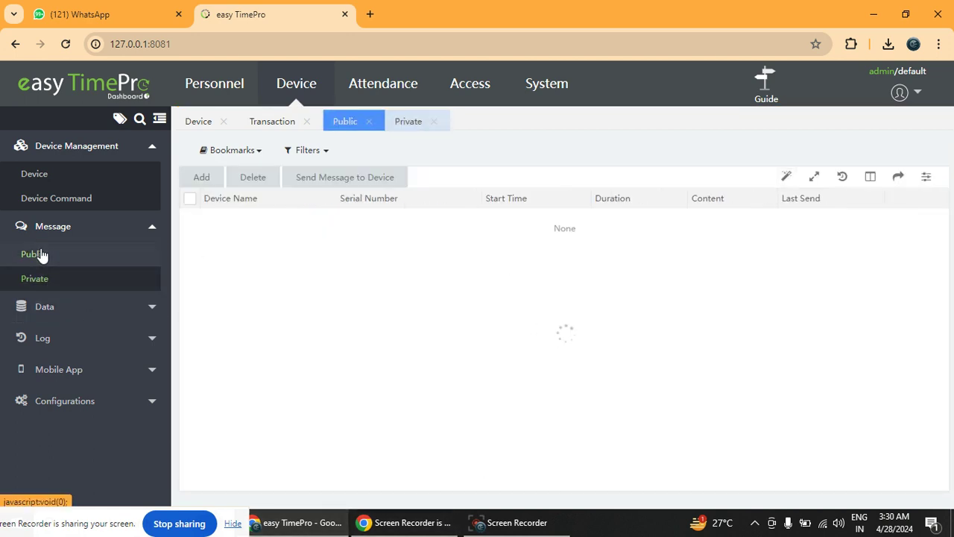
# - Go to the Attendance module and review the Global Rule calculation settings, including calculation items and the leave calculation rule
pyautogui.click(389, 92)
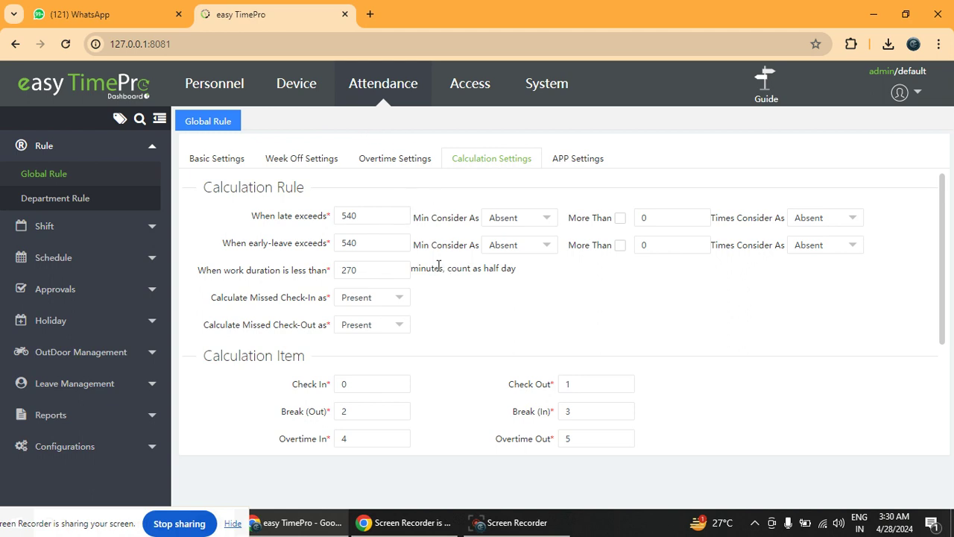
pyautogui.scroll(-3, 448, 266)
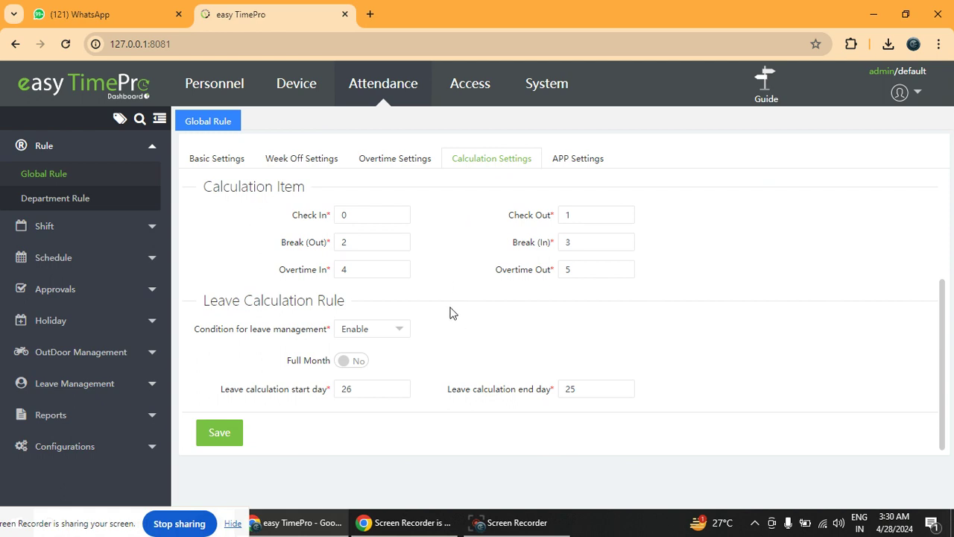
pyautogui.scroll(3, 448, 307)
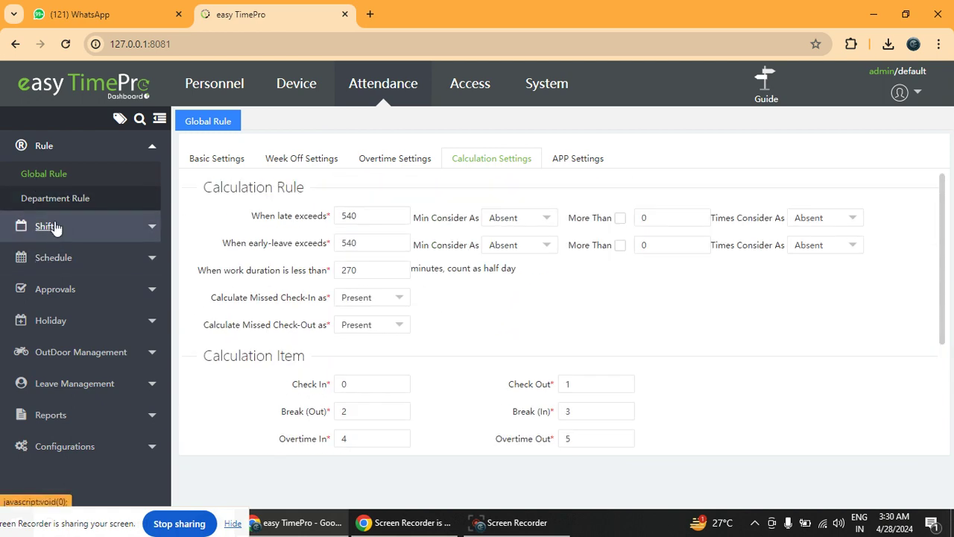
# - Look through the Attendance module's Shift, Schedule and Approvals sections, and display the Holiday list
pyautogui.click(101, 230)
pyautogui.click(102, 231)
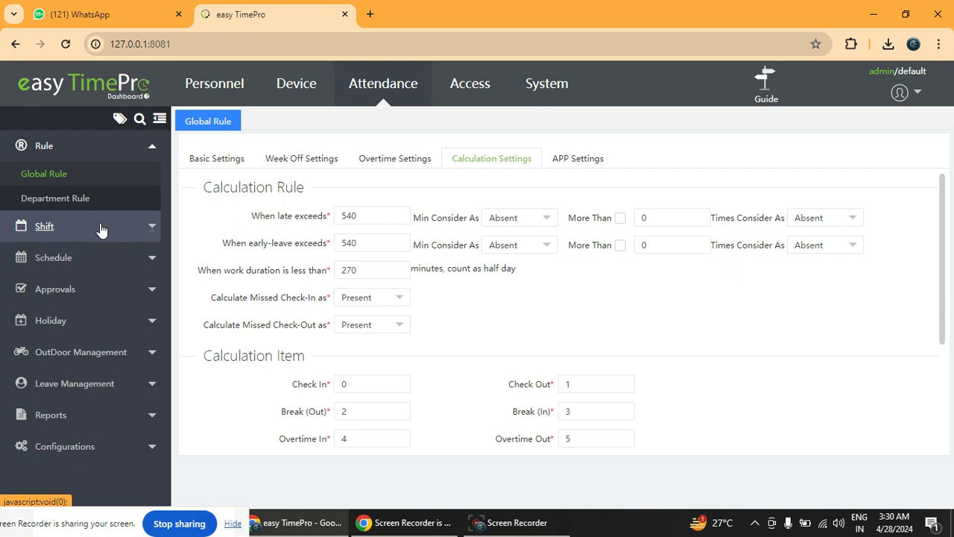
pyautogui.click(149, 259)
pyautogui.click(150, 259)
pyautogui.click(149, 259)
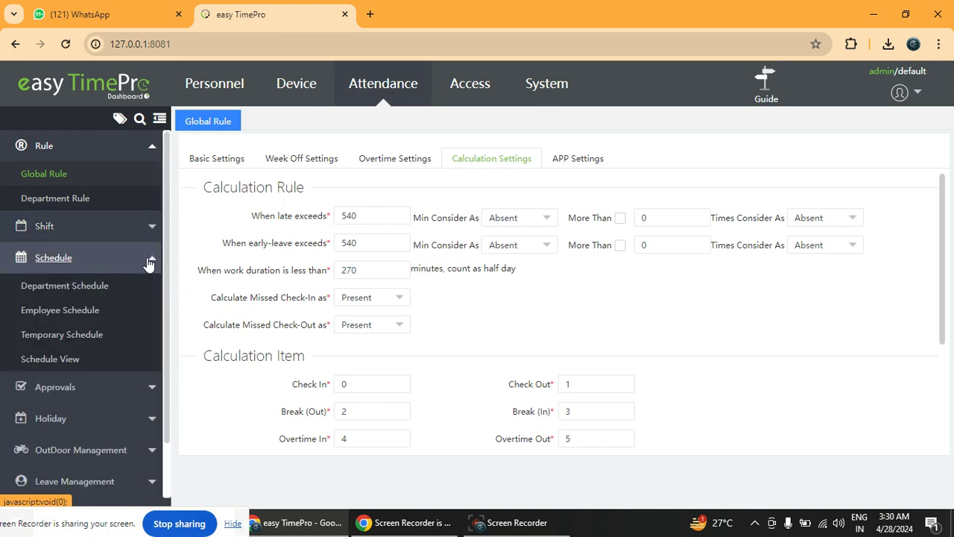
pyautogui.click(149, 261)
pyautogui.click(149, 294)
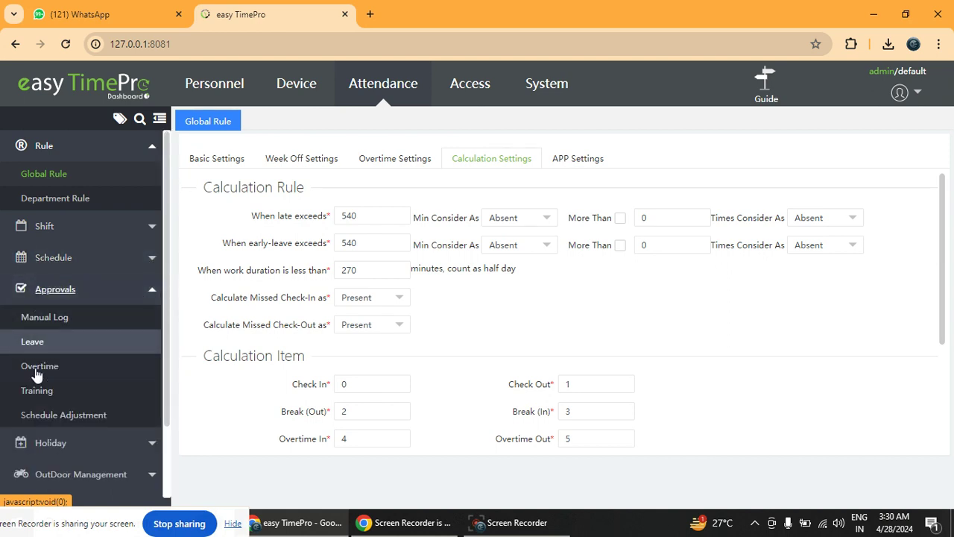
pyautogui.click(149, 295)
pyautogui.click(151, 322)
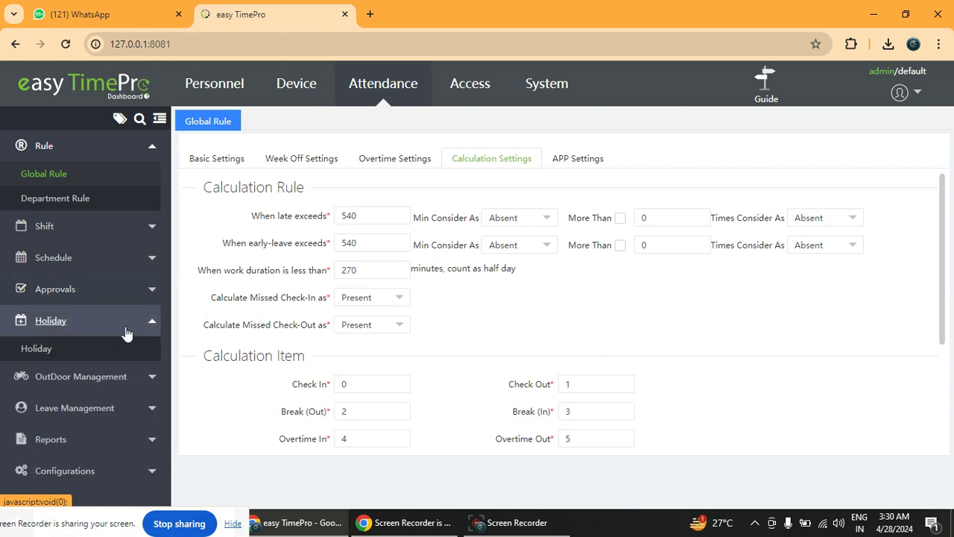
pyautogui.click(45, 351)
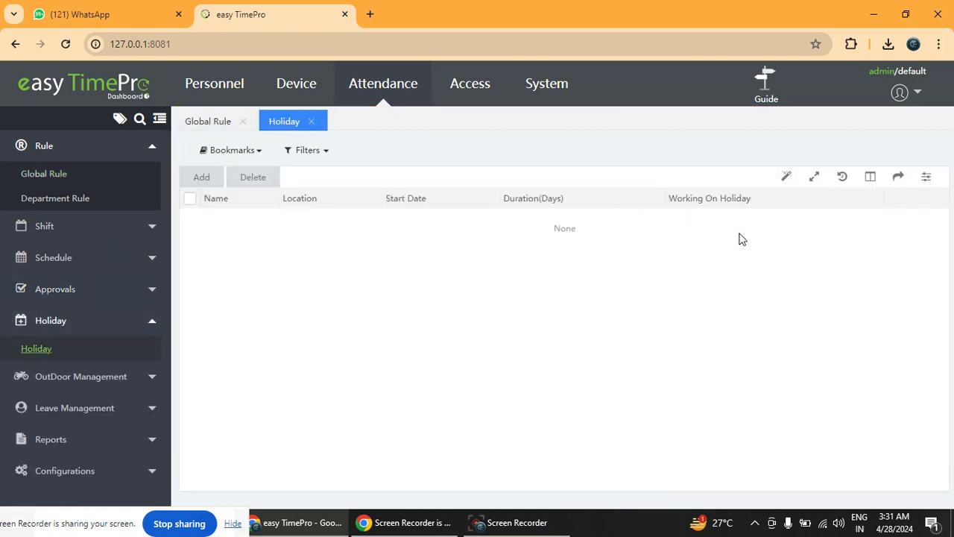
# - Look through the OutDoor Management section and display its Client Details list
pyautogui.click(155, 380)
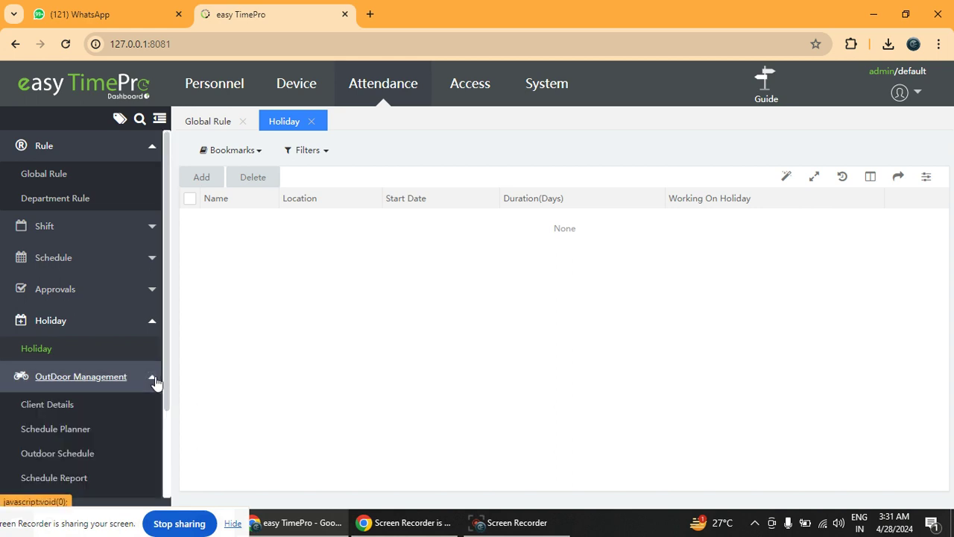
pyautogui.scroll(-2, 142, 384)
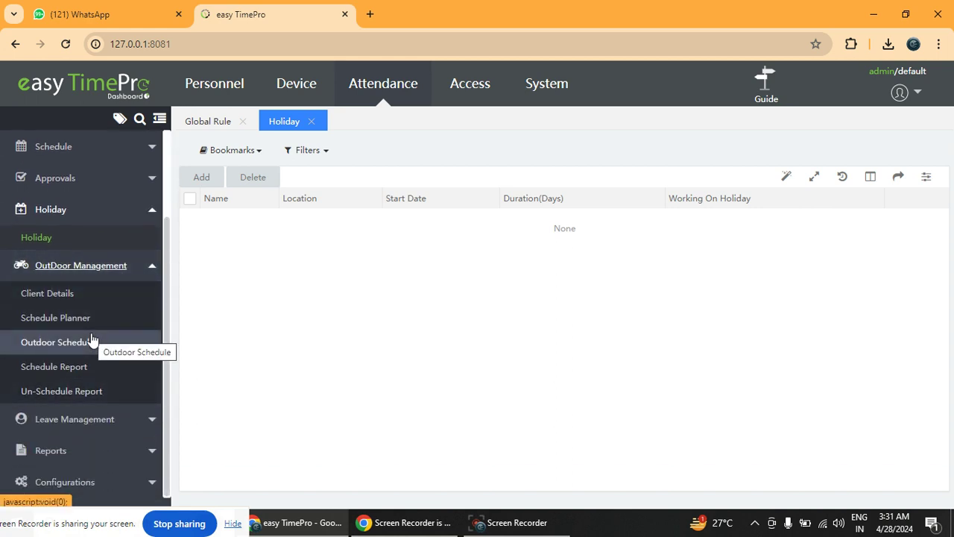
pyautogui.click(35, 298)
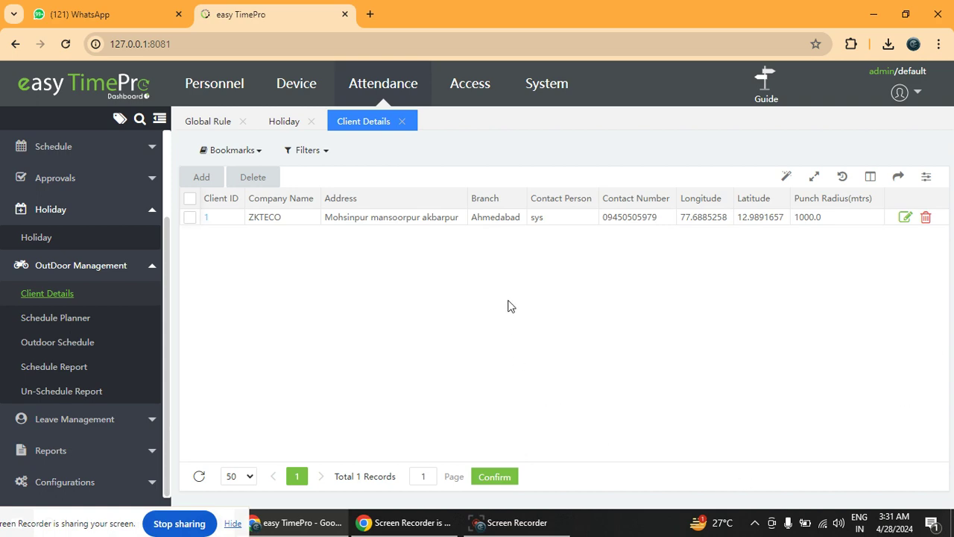
# - Start a new outdoor client with client ID 2, company name Cadatronics Engineering and branch asg
pyautogui.click(209, 177)
pyautogui.click(306, 123)
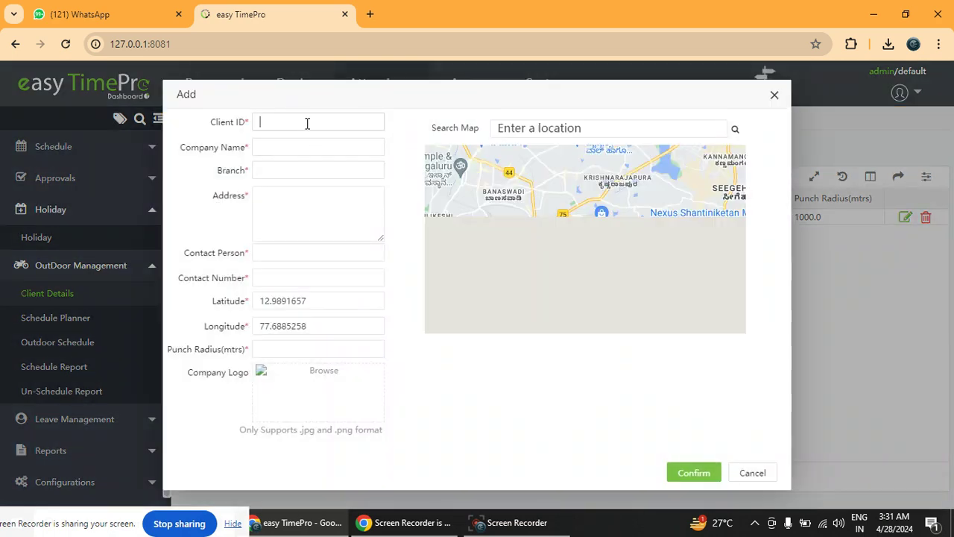
pyautogui.write('2')
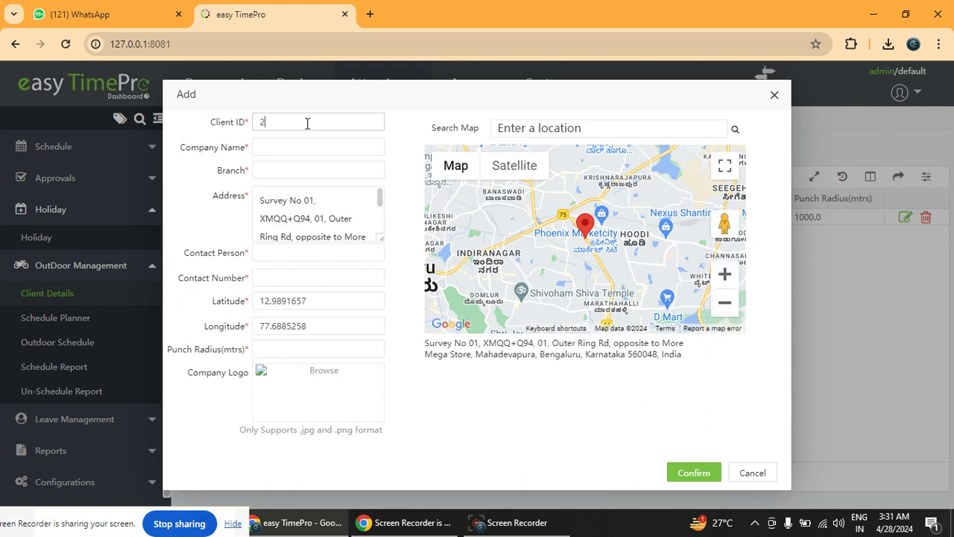
pyautogui.press('Tab')
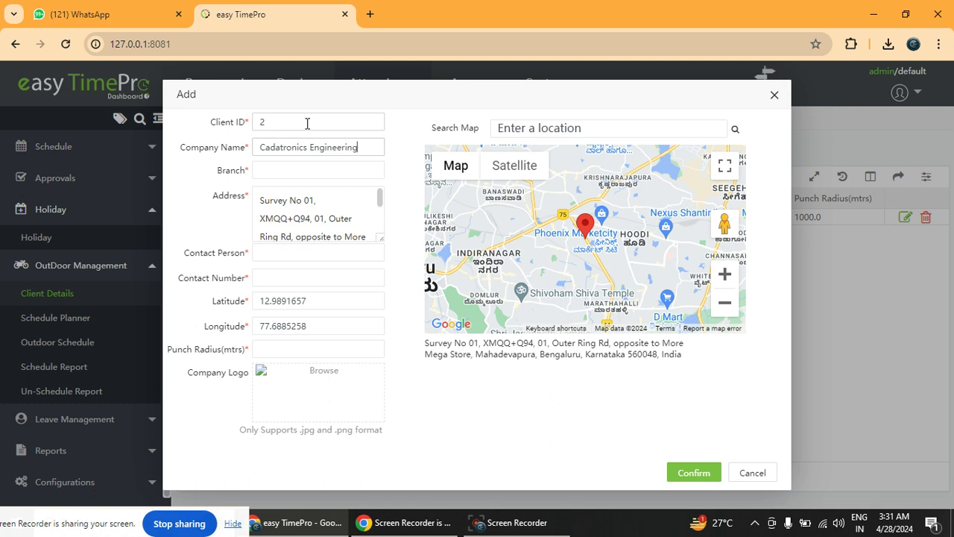
pyautogui.click(307, 171)
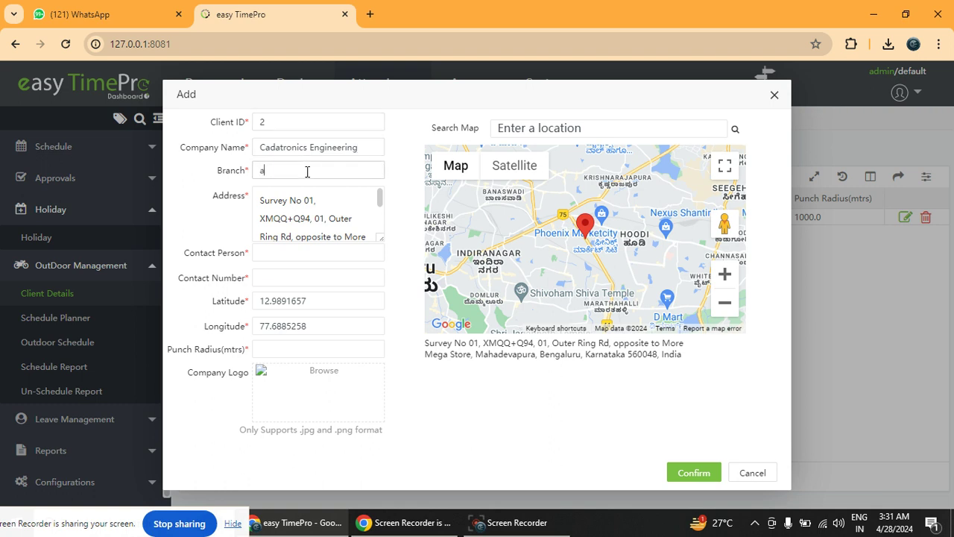
# - Set the client's address and coordinates by finding Ahmedabad, Gujarat, India in the map search
pyautogui.click(299, 218)
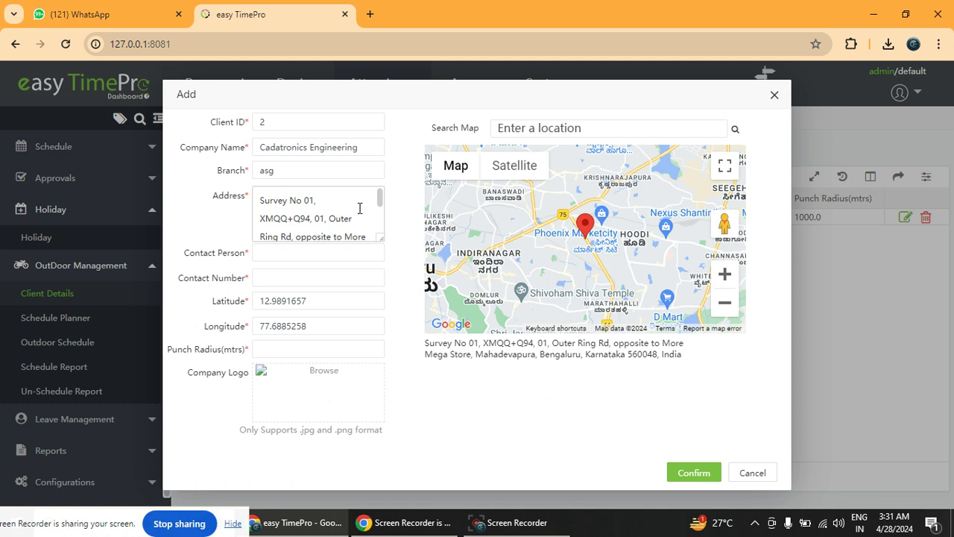
pyautogui.click(576, 129)
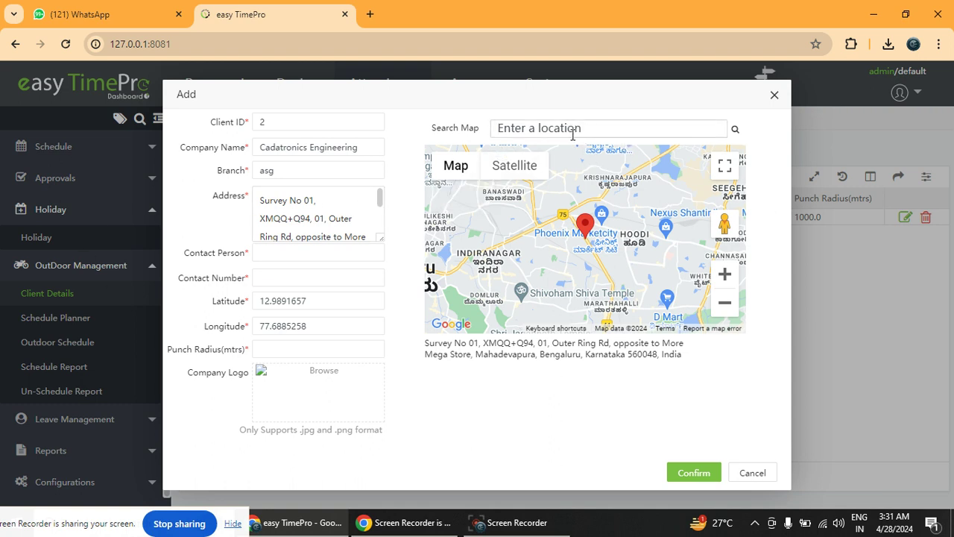
pyautogui.write('ahmeda')
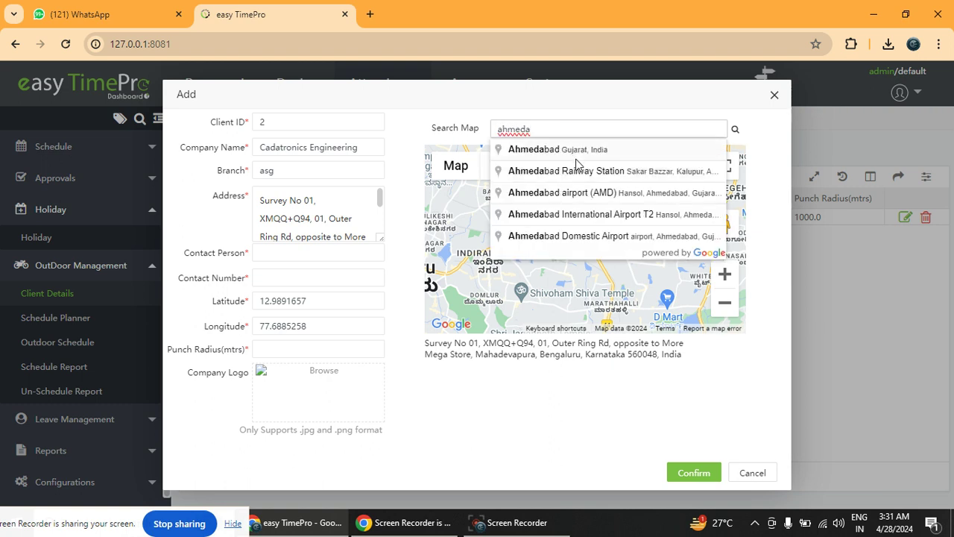
pyautogui.click(577, 153)
pyautogui.moveTo(459, 165)
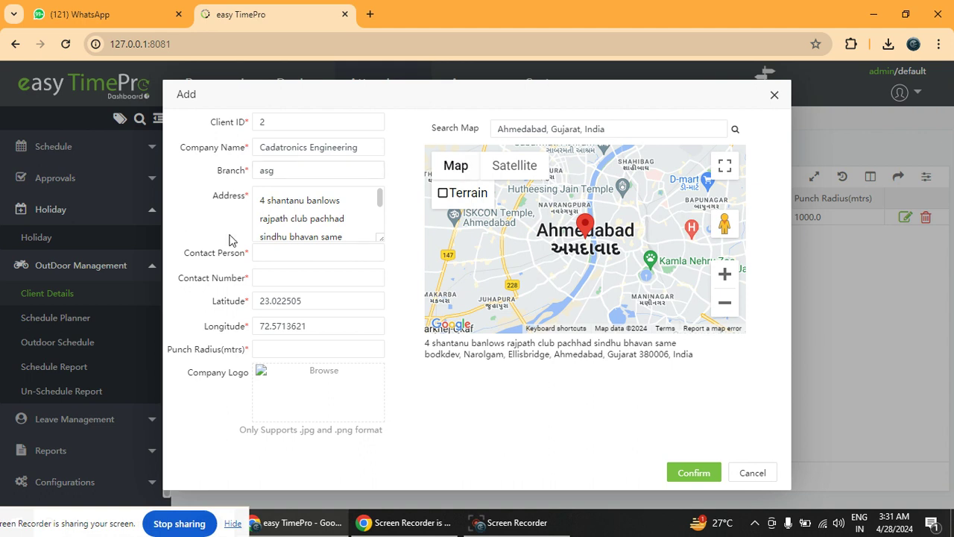
# - Enter the client's contact person and contact number, and set the punch radius to 100 metres
pyautogui.click(280, 252)
pyautogui.write('shubham')
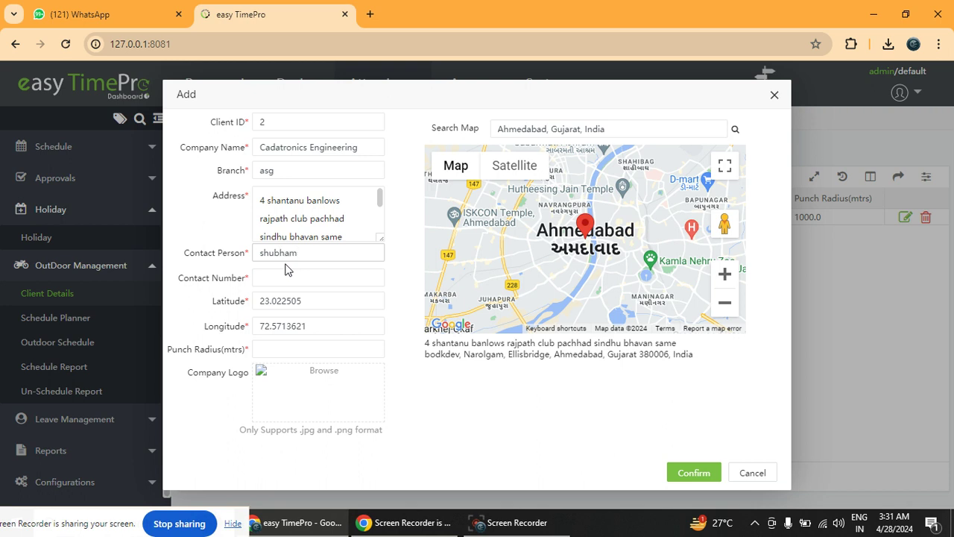
pyautogui.click(289, 278)
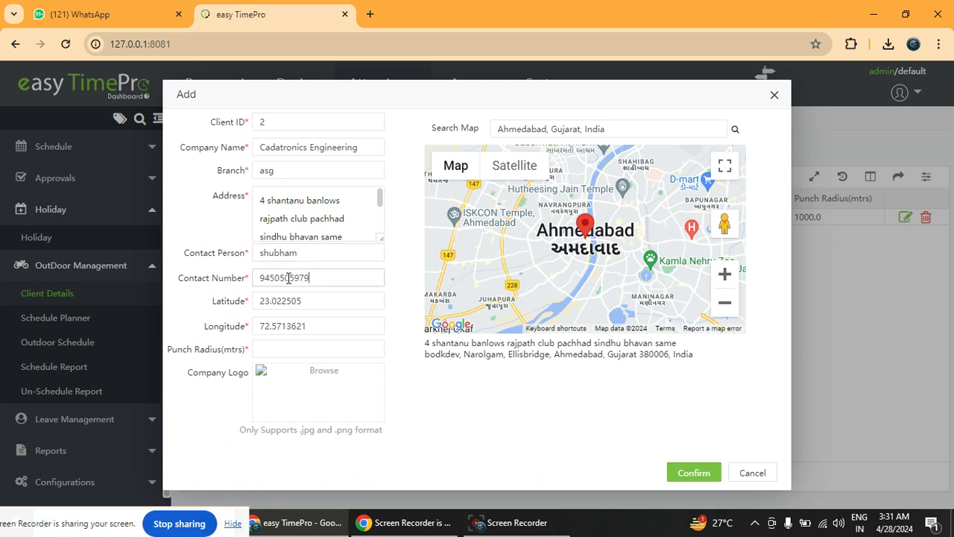
pyautogui.click(275, 306)
pyautogui.click(380, 348)
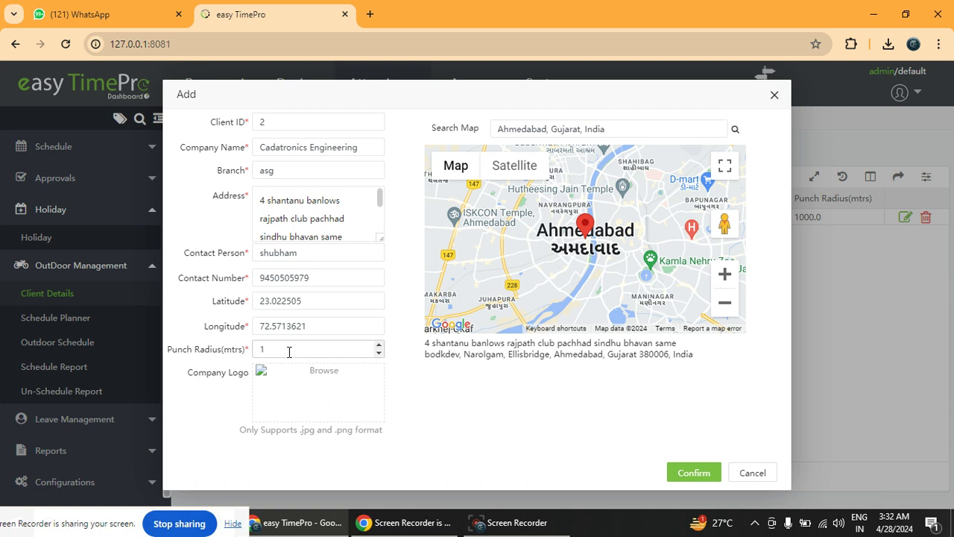
pyautogui.write('000')
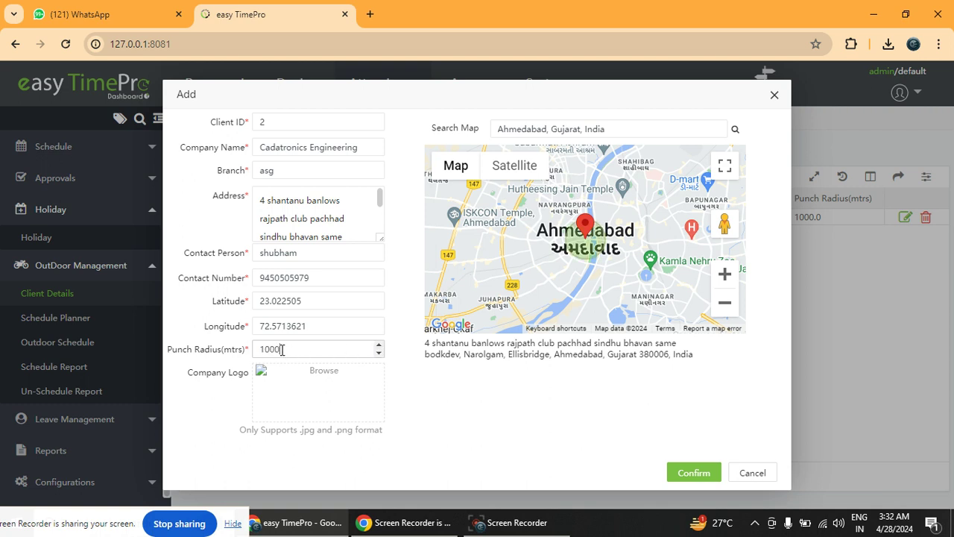
pyautogui.press('BackSpace')
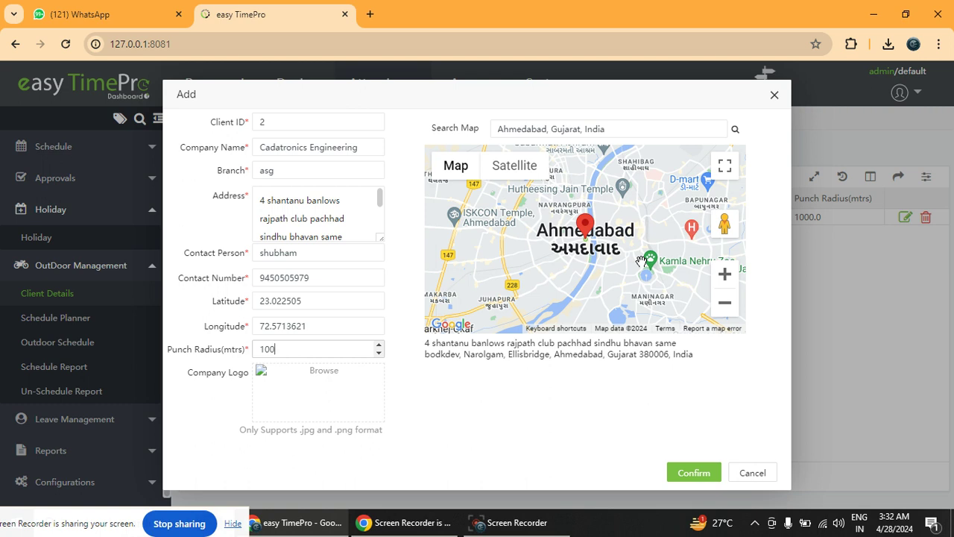
# - Upload a Cadatronics logo image from the Downloads folder as the company logo and save the new client
pyautogui.click(261, 371)
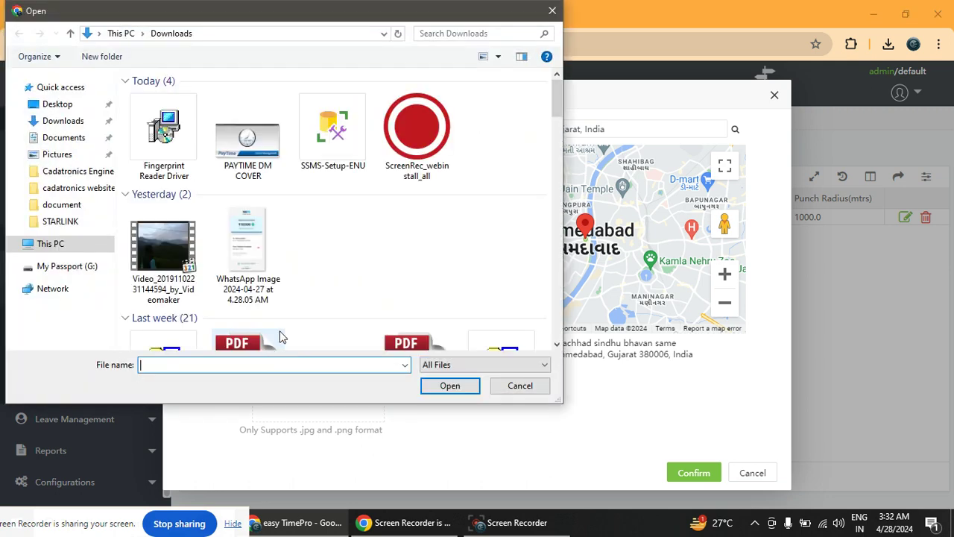
pyautogui.scroll(-6, 158, 166)
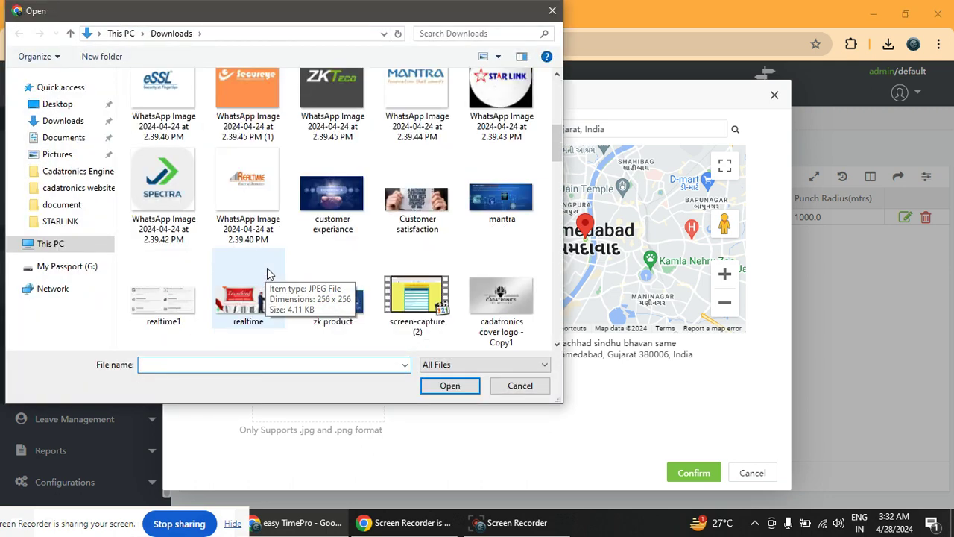
pyautogui.scroll(-5, 361, 184)
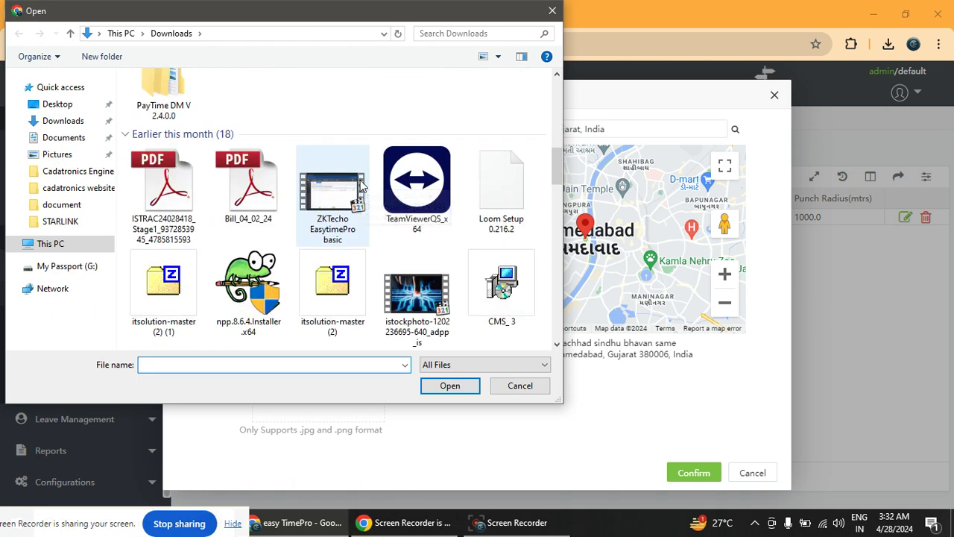
pyautogui.scroll(-2, 361, 185)
pyautogui.scroll(-3, 361, 185)
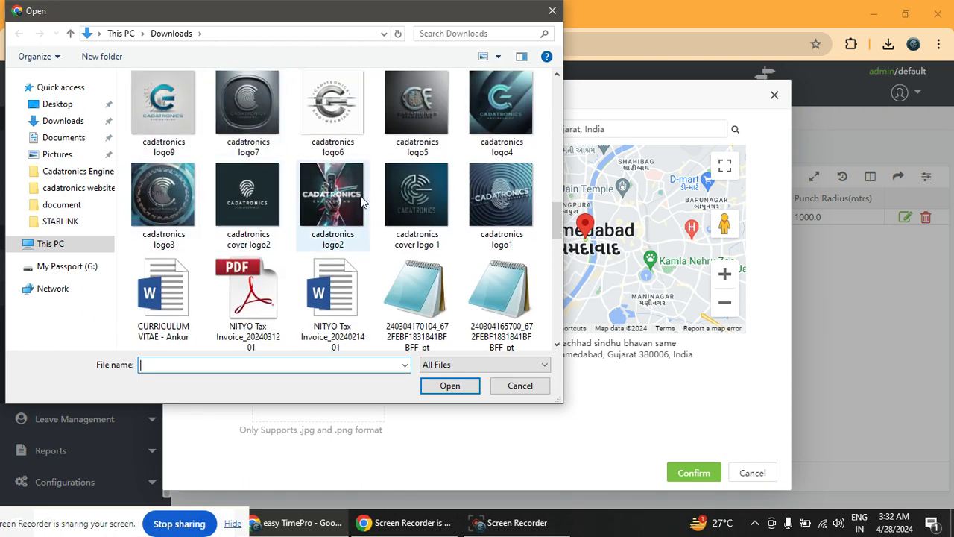
pyautogui.scroll(1, 417, 201)
pyautogui.doubleClick(419, 140)
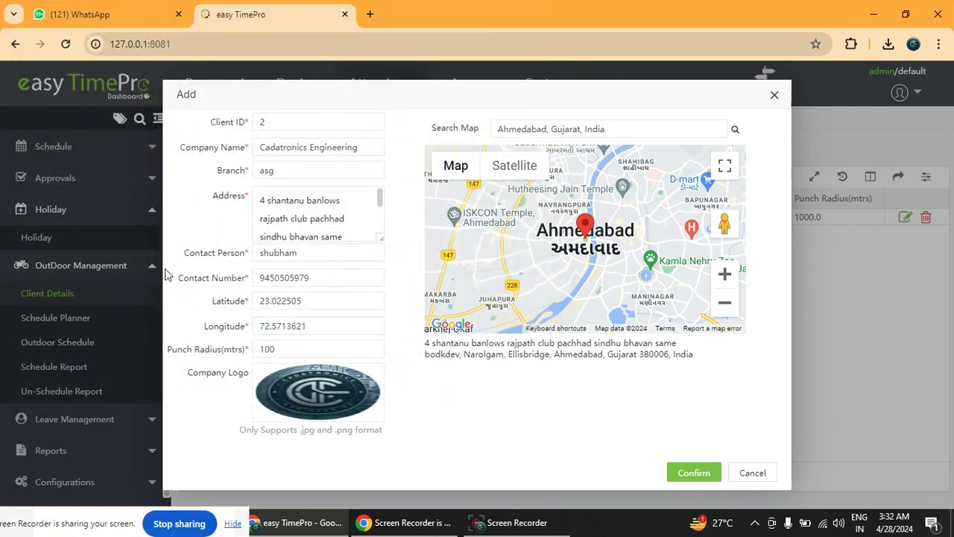
pyautogui.click(694, 473)
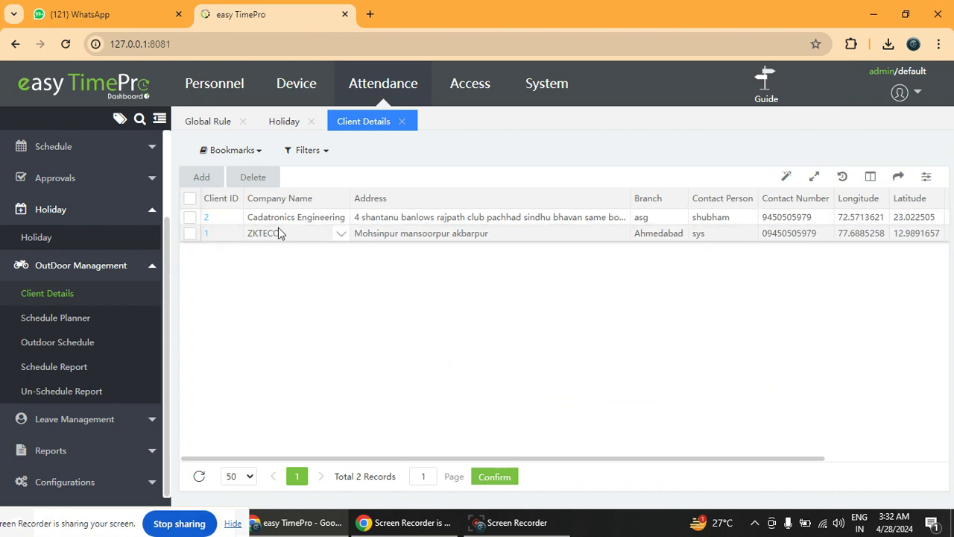
# - Review the saved details of the Cadatronics Engineering client and close the record without changes
pyautogui.click(208, 218)
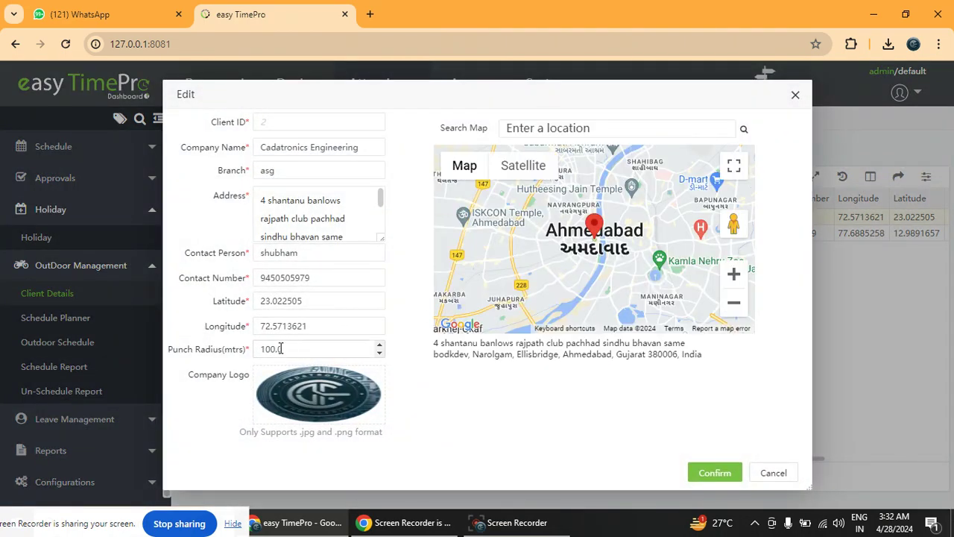
pyautogui.click(779, 475)
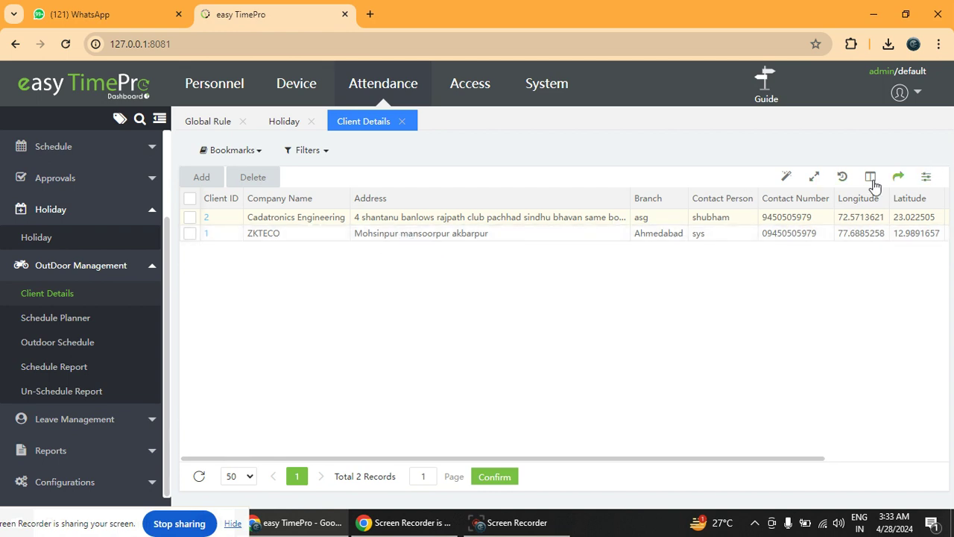
# - Add a Schedule Planner entry named cadatronics for the company Cadatronics Engineering, dated 2024-04-30
pyautogui.click(67, 323)
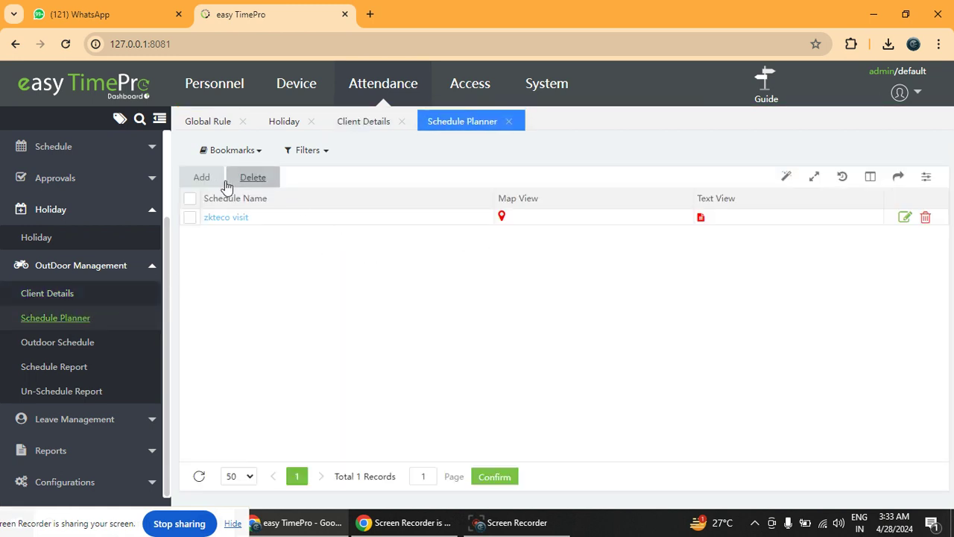
pyautogui.click(203, 177)
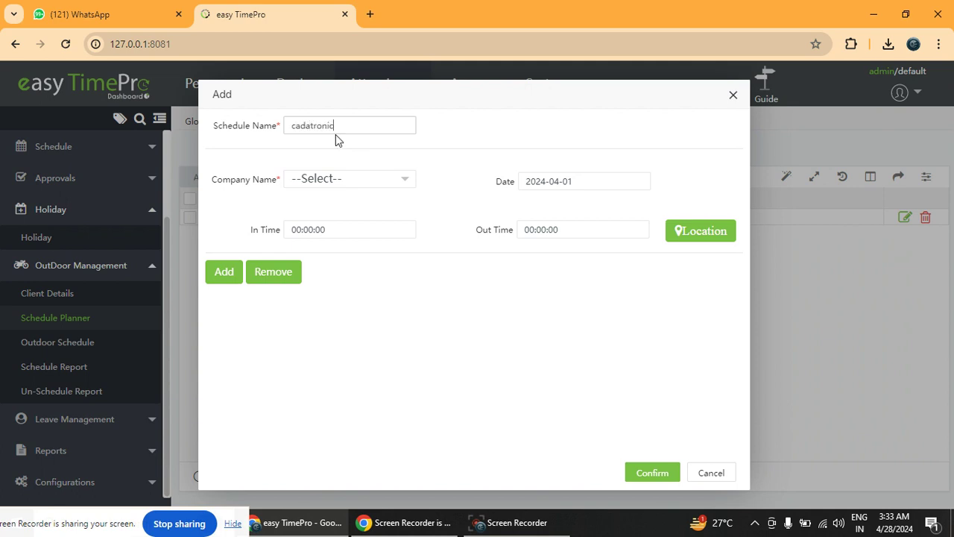
pyautogui.click(394, 184)
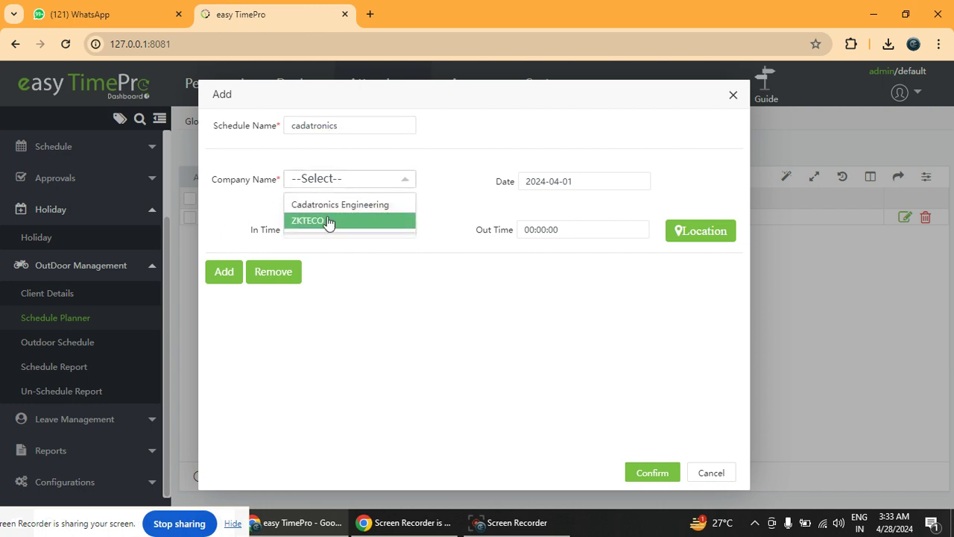
pyautogui.click(357, 205)
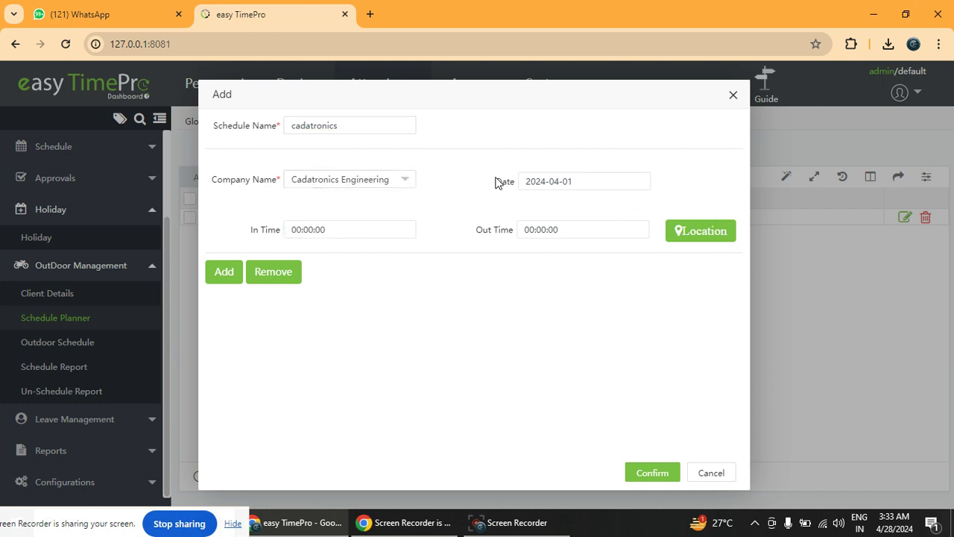
pyautogui.click(587, 177)
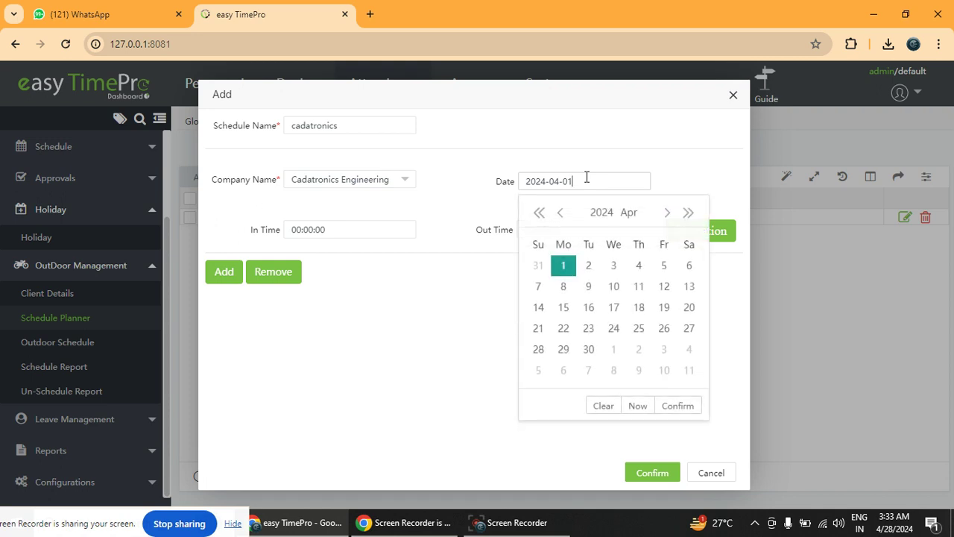
pyautogui.click(595, 354)
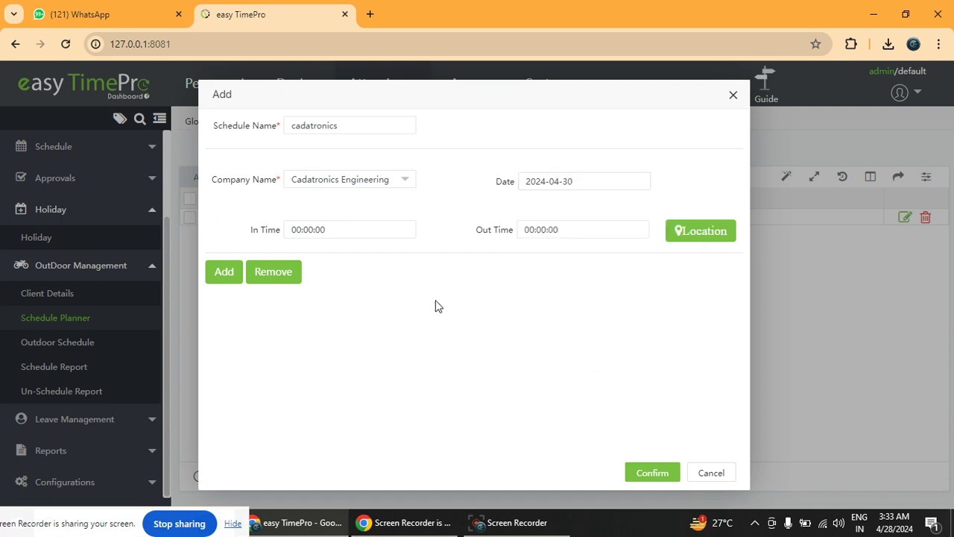
# - Set the schedule's in time to 11:00:00 and its out time to 18:00:00
pyautogui.click(351, 232)
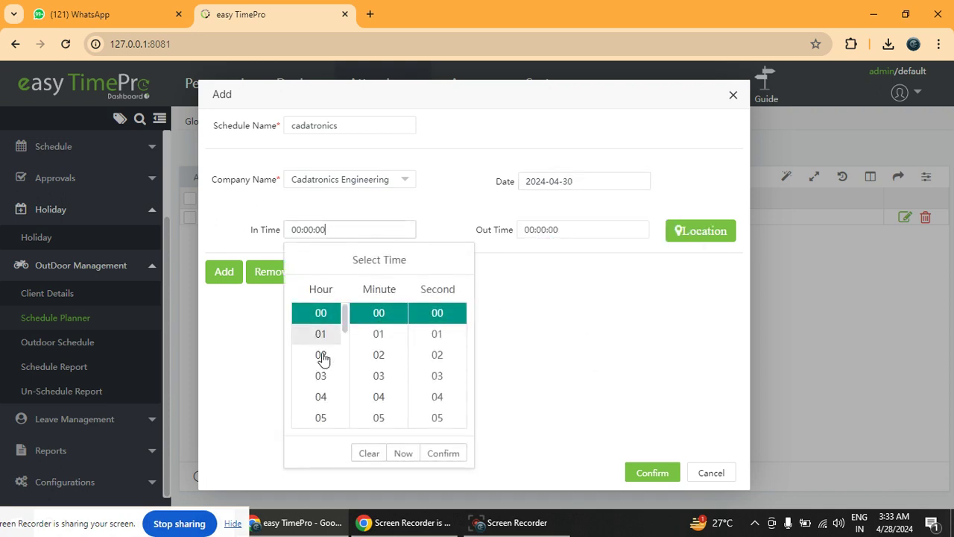
pyautogui.scroll(-5, 325, 401)
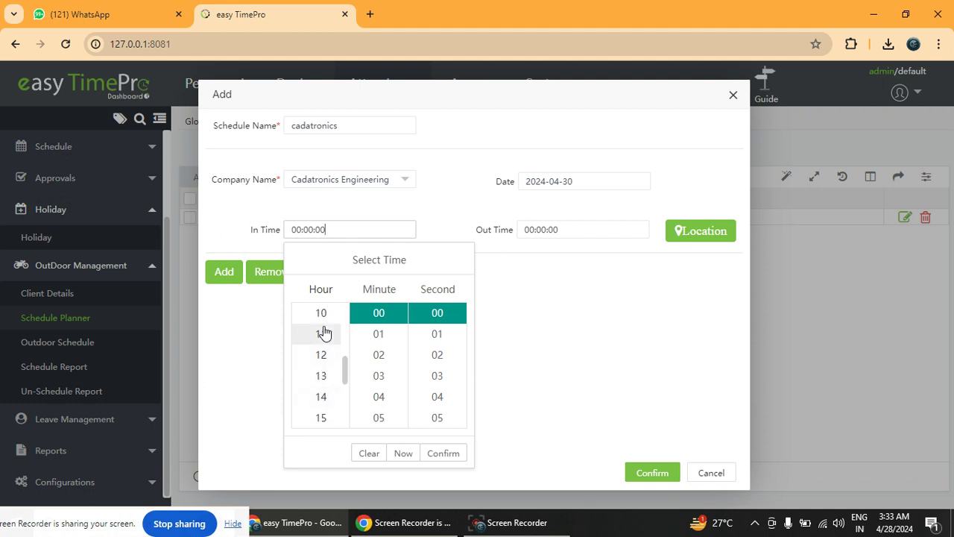
pyautogui.click(321, 332)
pyautogui.click(452, 455)
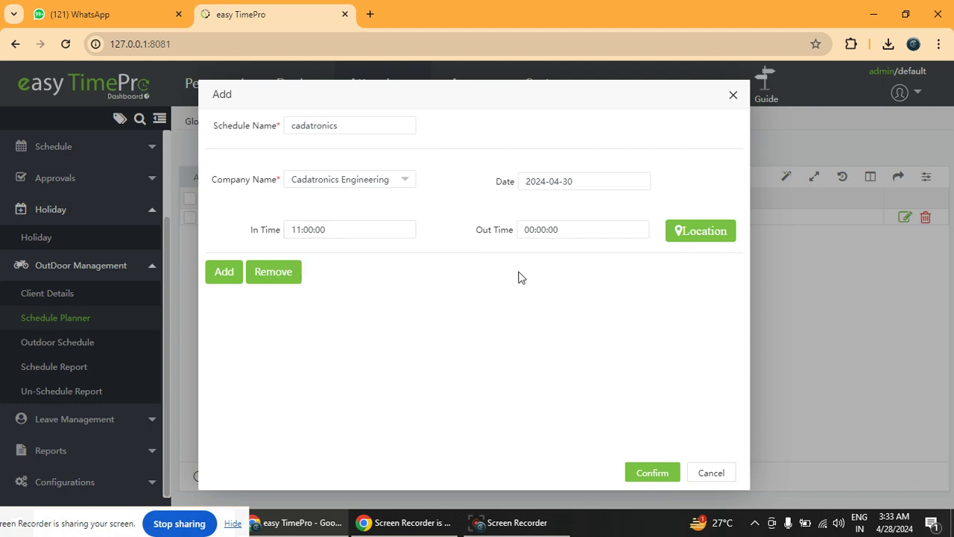
pyautogui.click(538, 229)
pyautogui.scroll(-8, 571, 373)
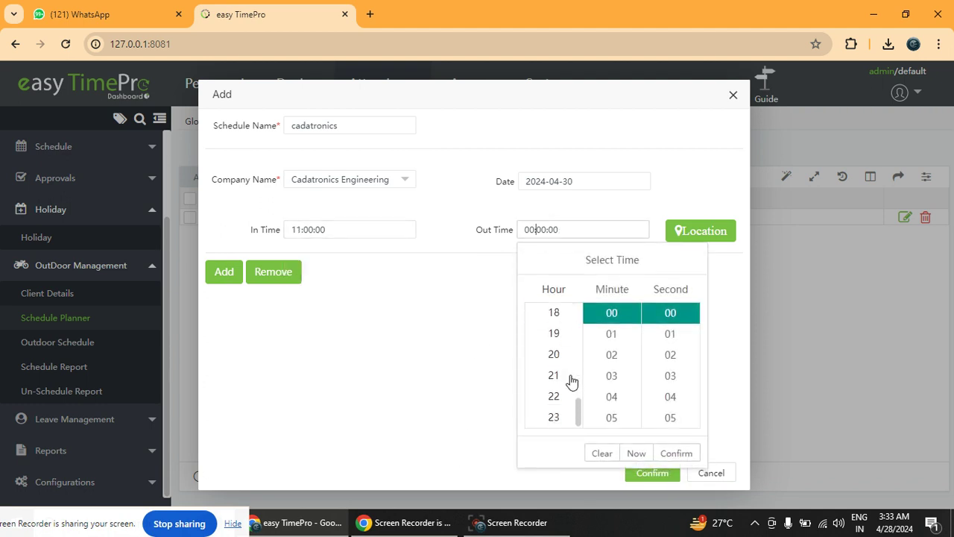
pyautogui.click(554, 315)
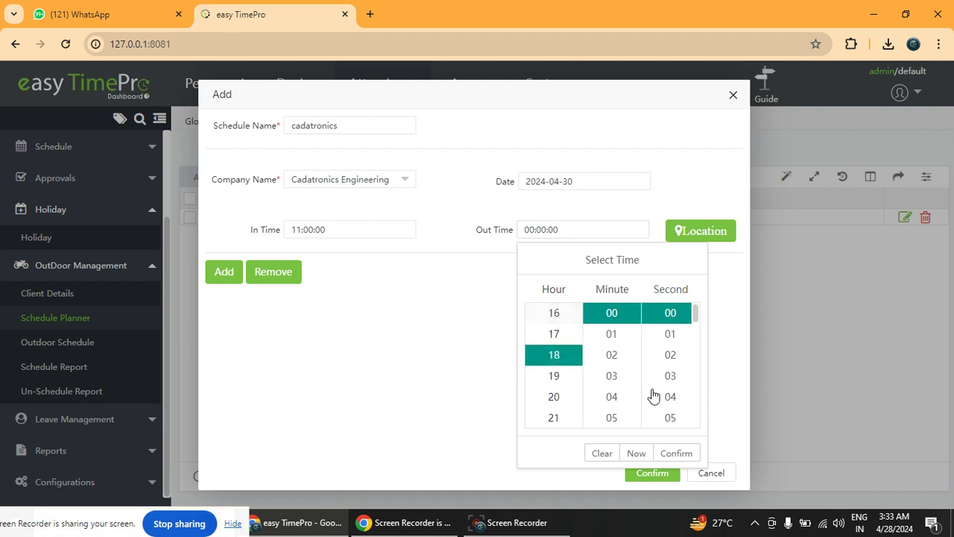
pyautogui.click(670, 454)
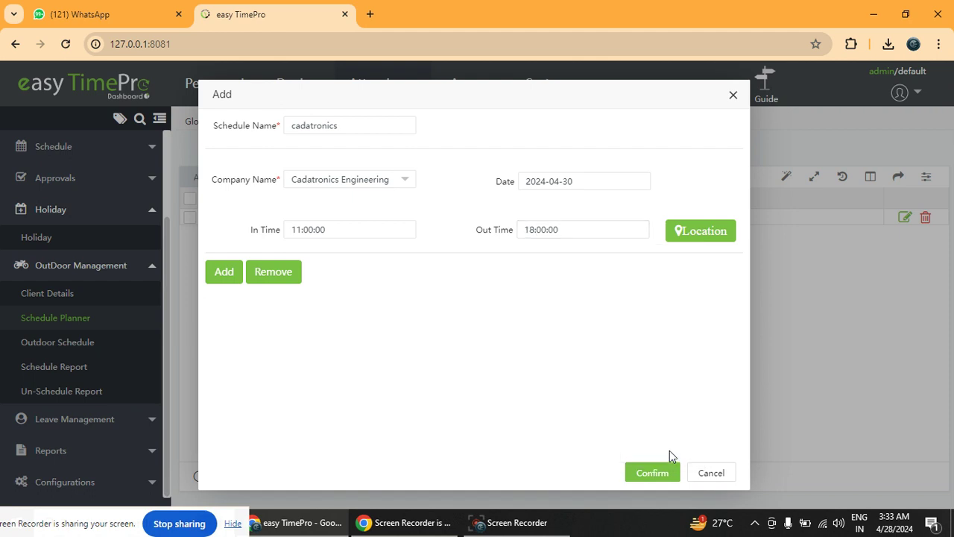
# - Check the company's location on the map and save the cadatronics schedule
pyautogui.click(705, 232)
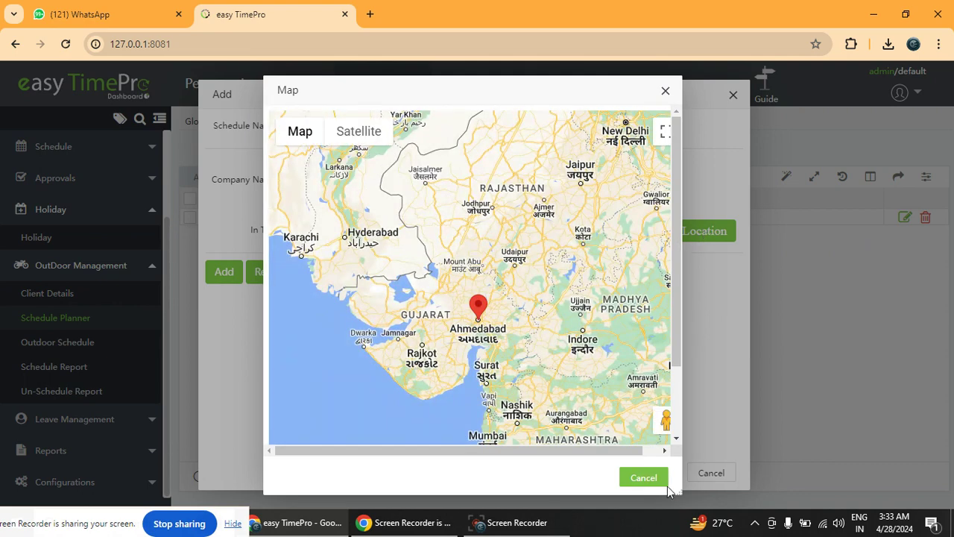
pyautogui.moveTo(661, 289); pyautogui.dragTo(676, 330)
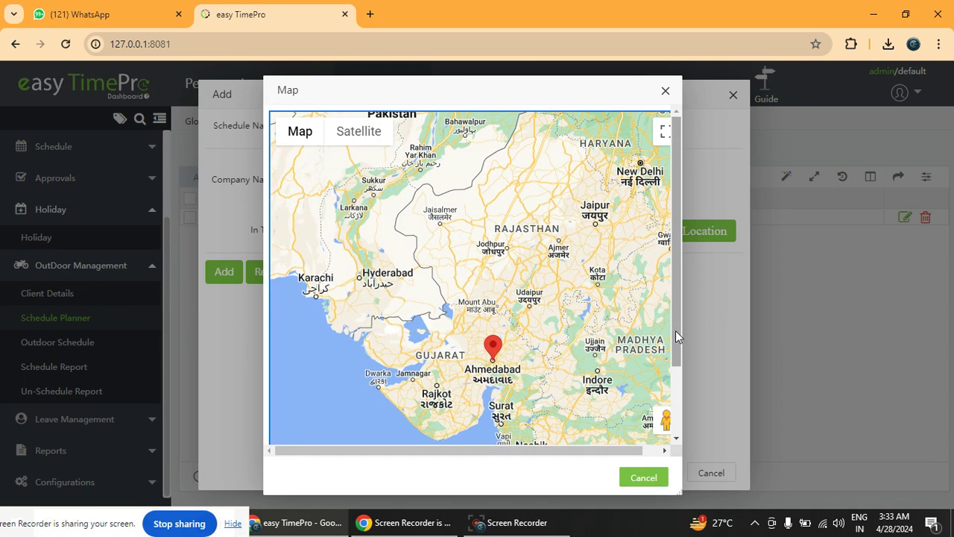
pyautogui.scroll(-3, 675, 330)
pyautogui.click(646, 479)
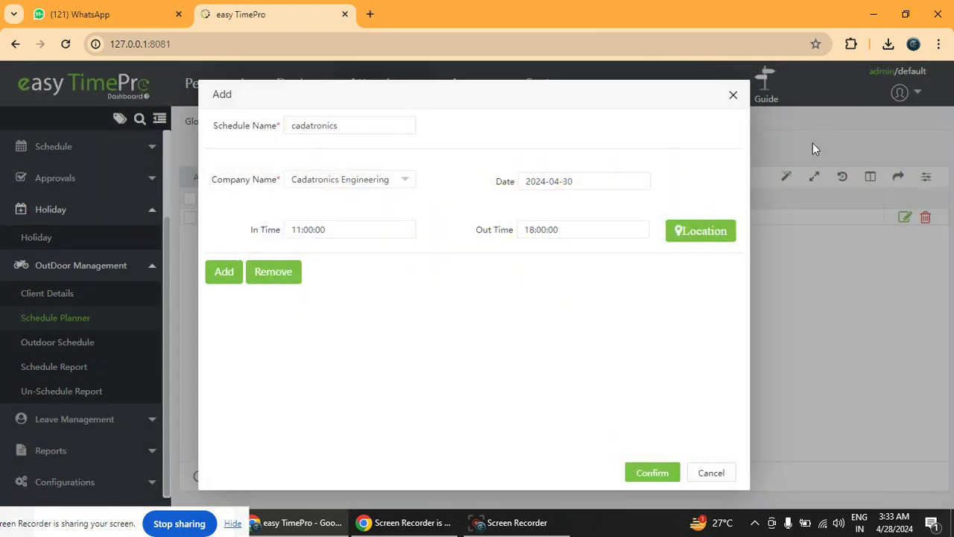
pyautogui.click(646, 477)
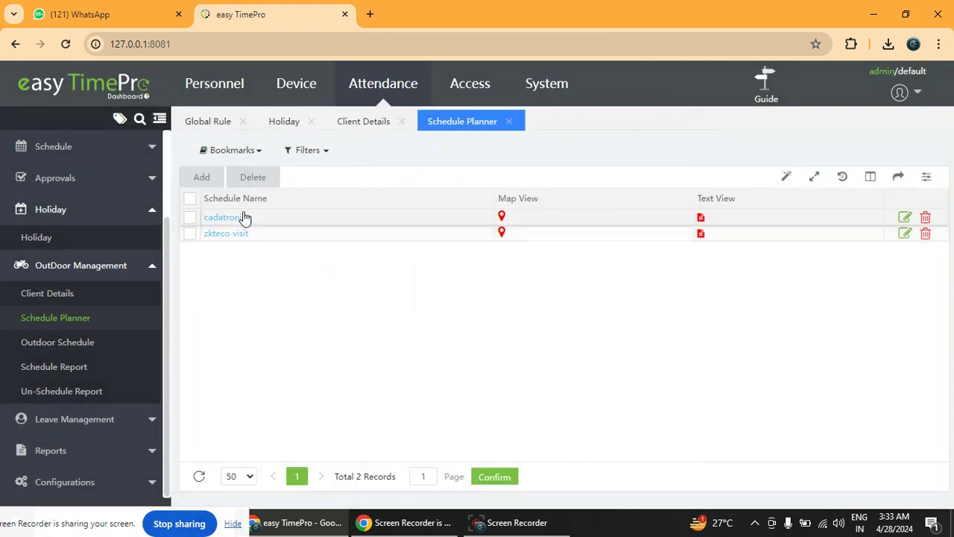
# - Assign the cadatronics visit to the first listed employee in Outdoor Schedule, with start and end date 2024-04-30, and save
pyautogui.click(54, 350)
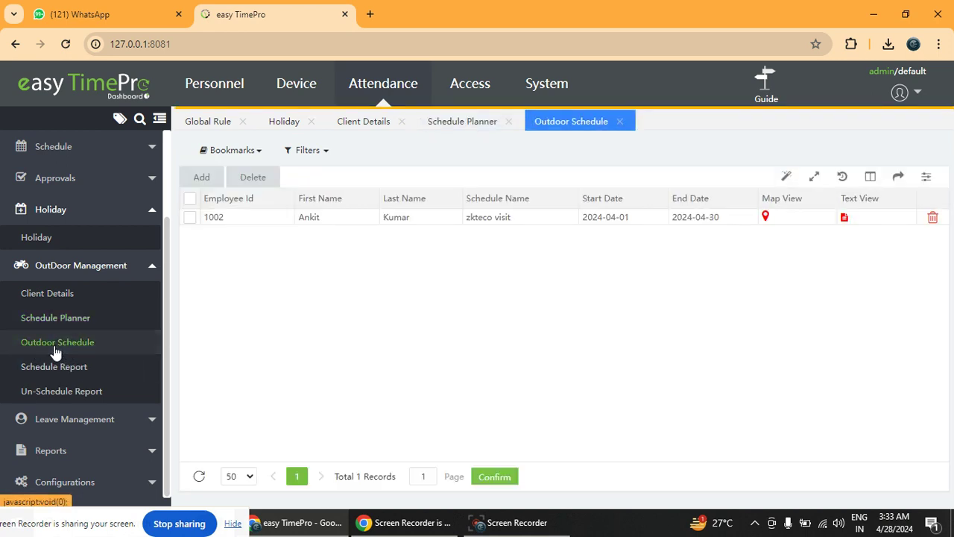
pyautogui.click(202, 177)
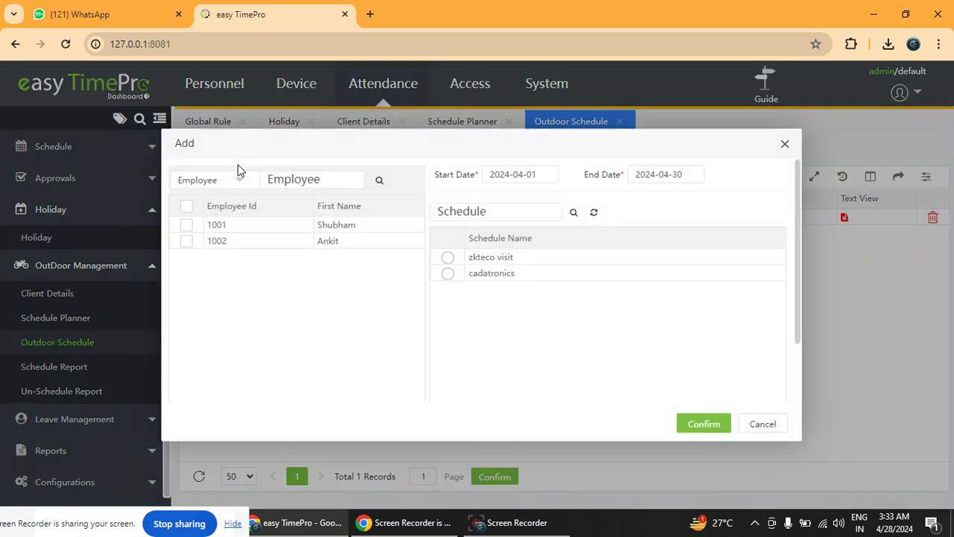
pyautogui.click(187, 225)
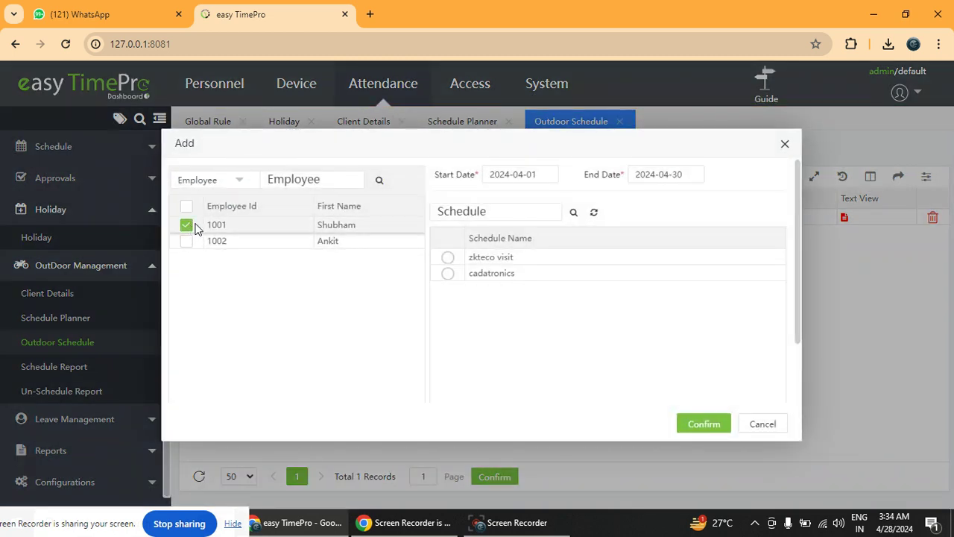
pyautogui.click(452, 275)
pyautogui.click(539, 174)
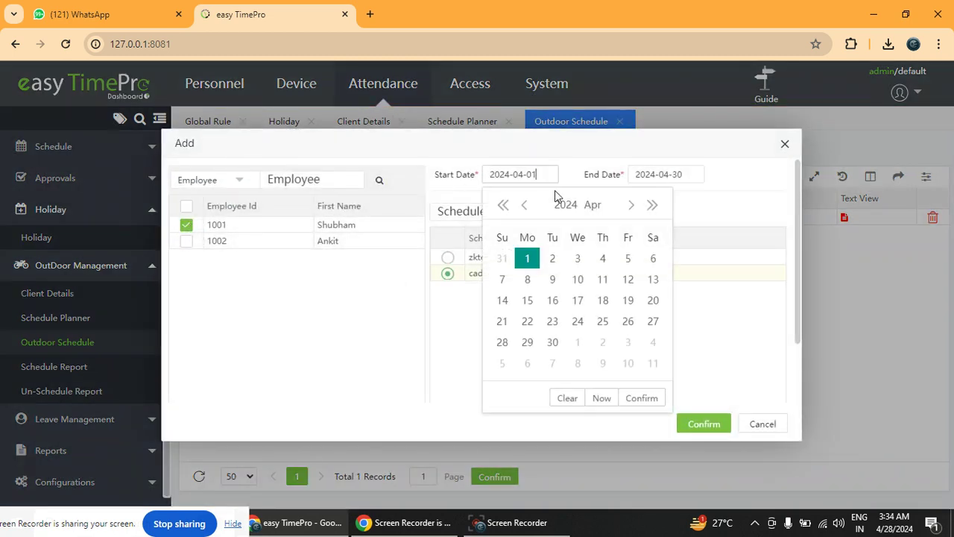
pyautogui.click(552, 342)
pyautogui.click(682, 166)
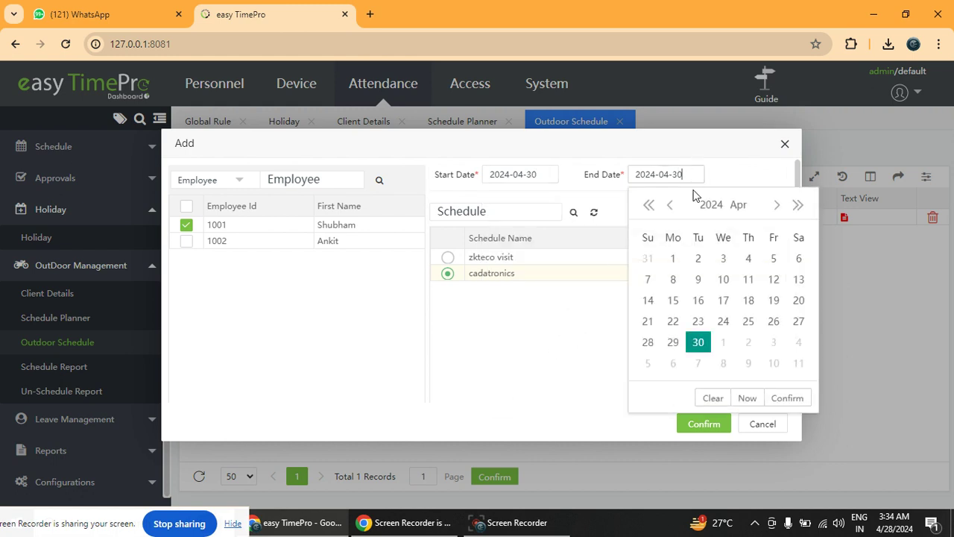
pyautogui.click(520, 368)
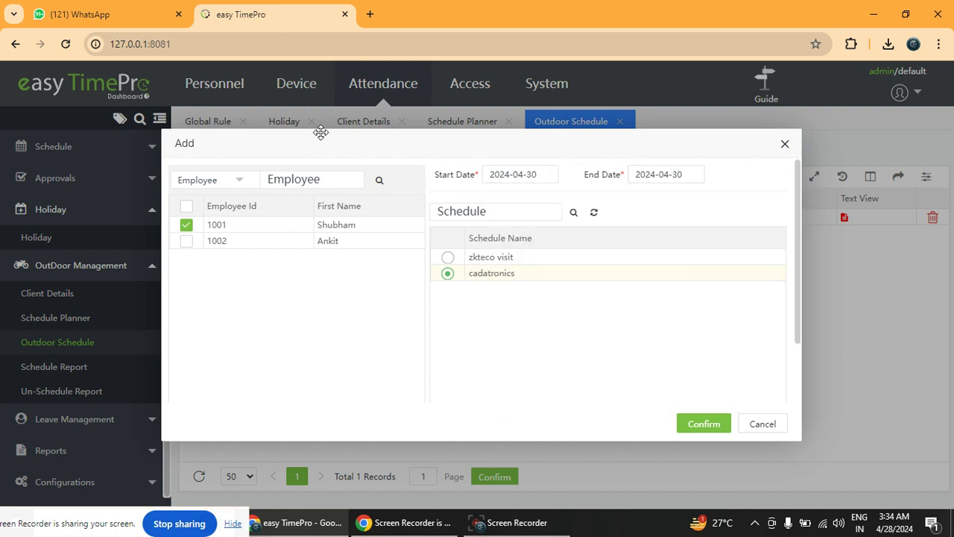
pyautogui.click(718, 426)
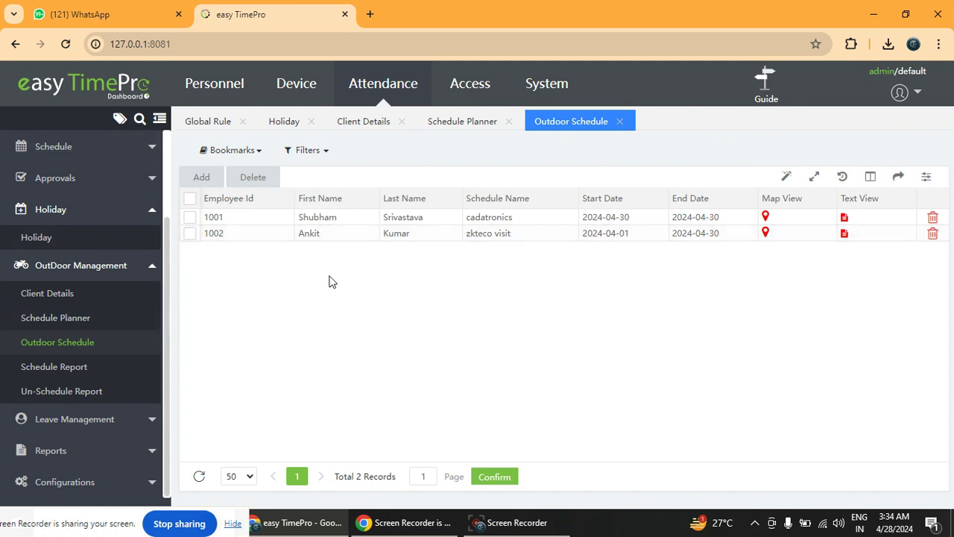
# - Set the Schedule Report filter to 2024-01-01 through 2024-04-30 for Department, Sales and Account
pyautogui.click(24, 370)
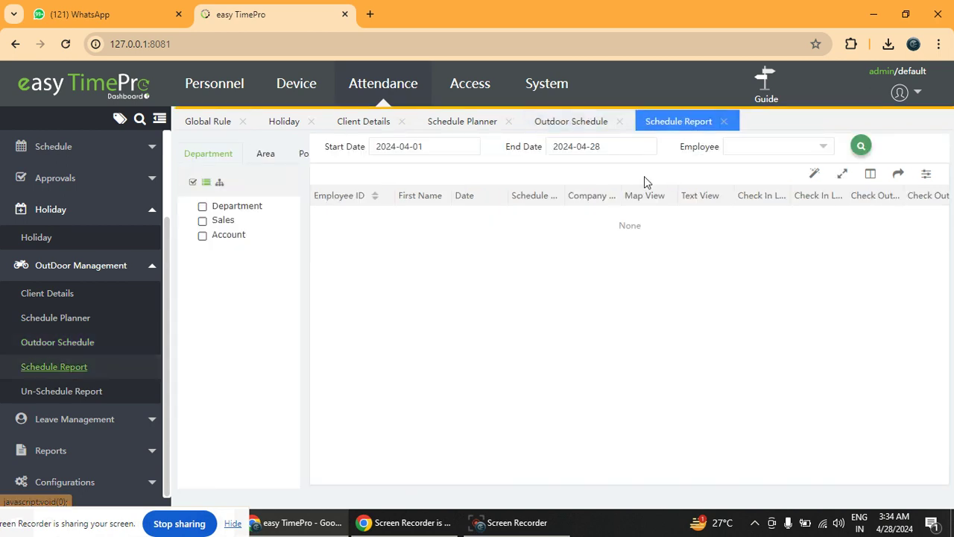
pyautogui.click(617, 146)
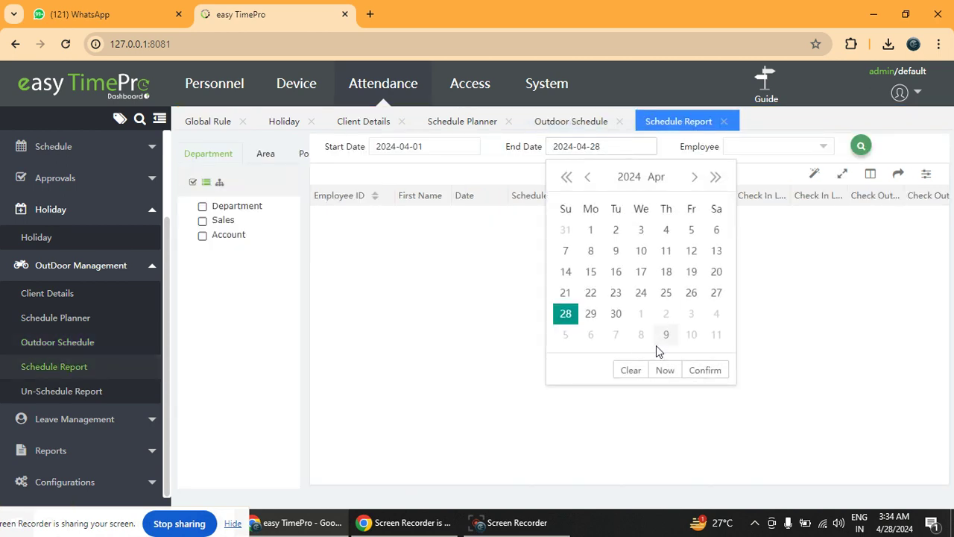
pyautogui.click(616, 314)
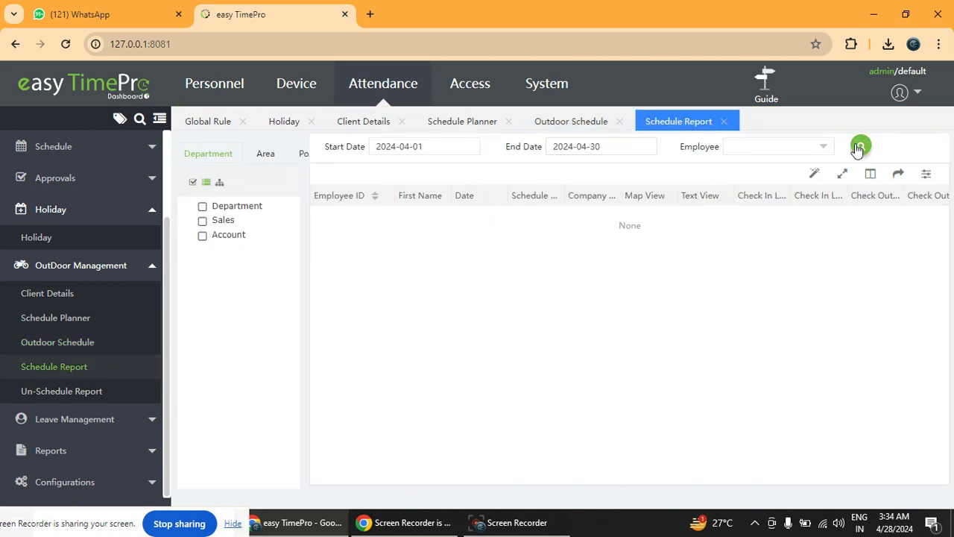
pyautogui.click(202, 208)
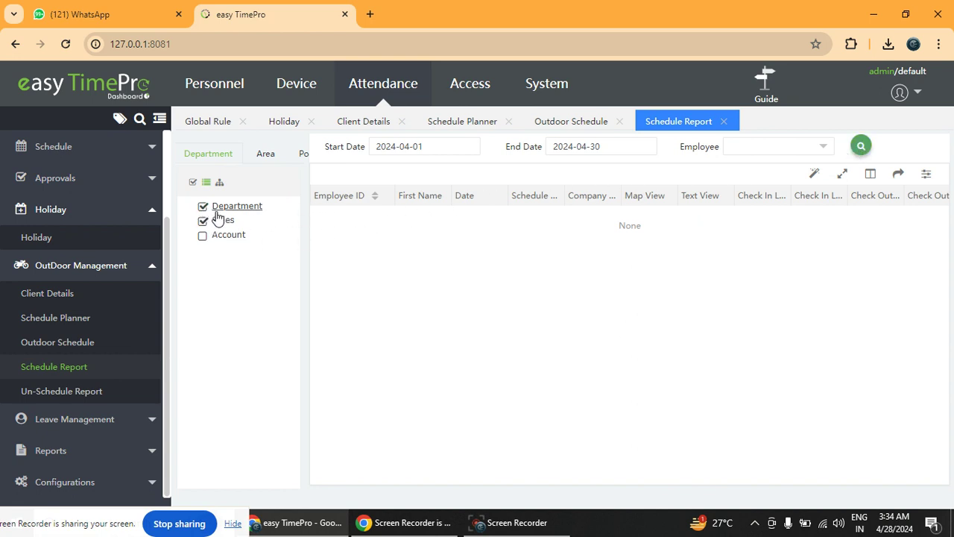
pyautogui.click(433, 146)
pyautogui.click(411, 179)
pyautogui.click(410, 179)
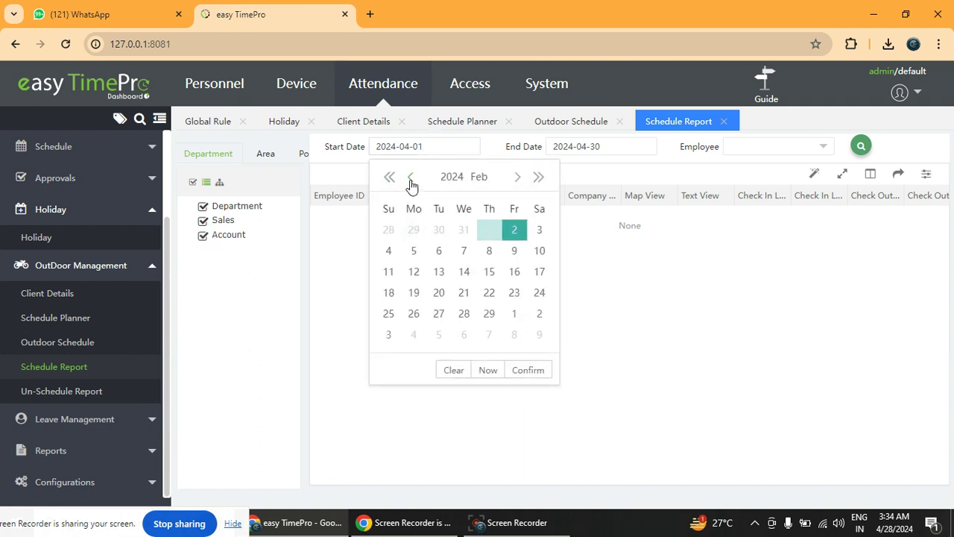
pyautogui.click(411, 179)
pyautogui.click(413, 230)
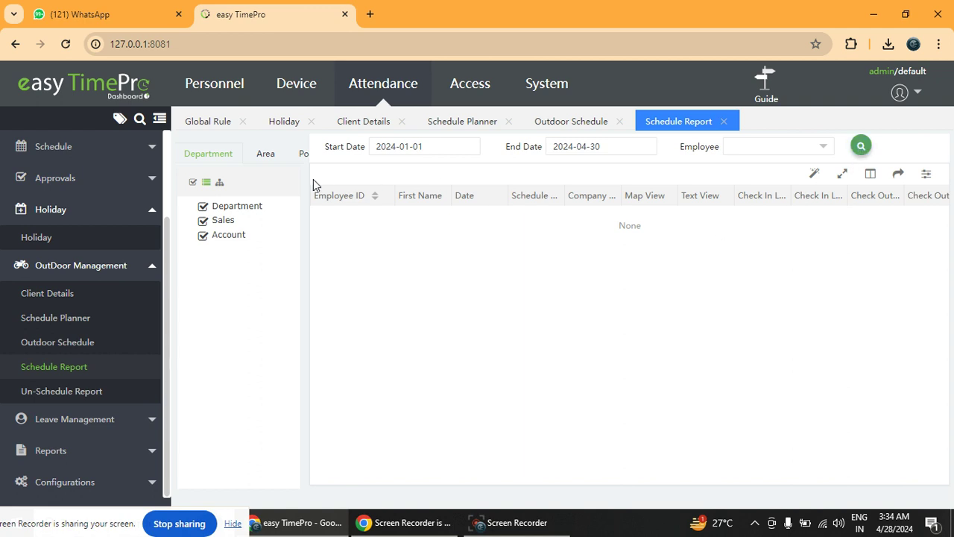
# - Examine the Un-Schedule Report with Department, Sales and Account selected, and return to the Outdoor Schedule list
pyautogui.click(28, 391)
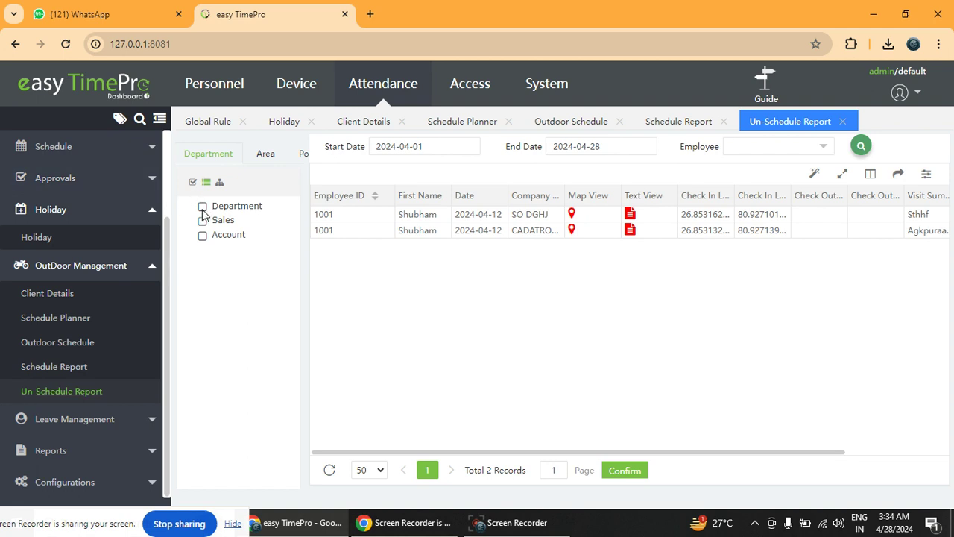
pyautogui.click(202, 236)
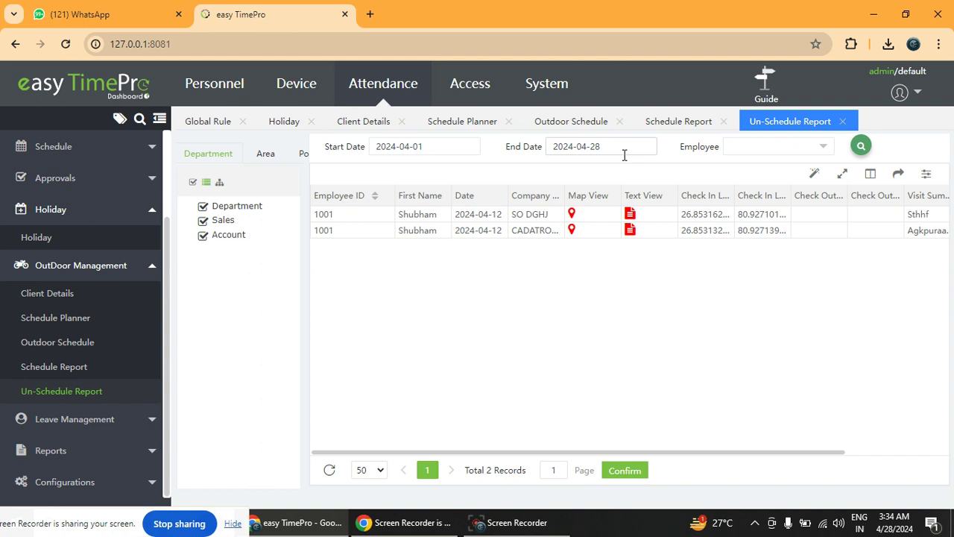
pyautogui.click(48, 344)
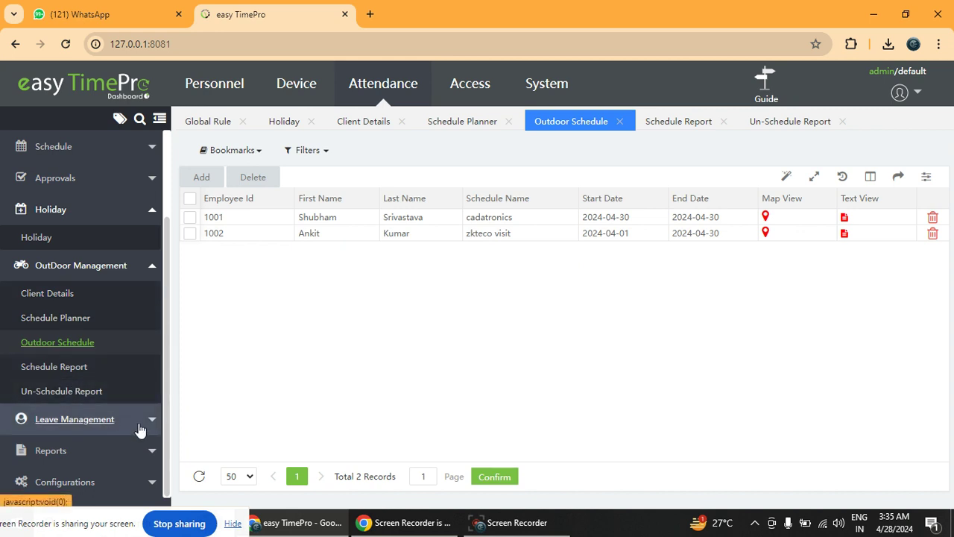
pyautogui.click(151, 266)
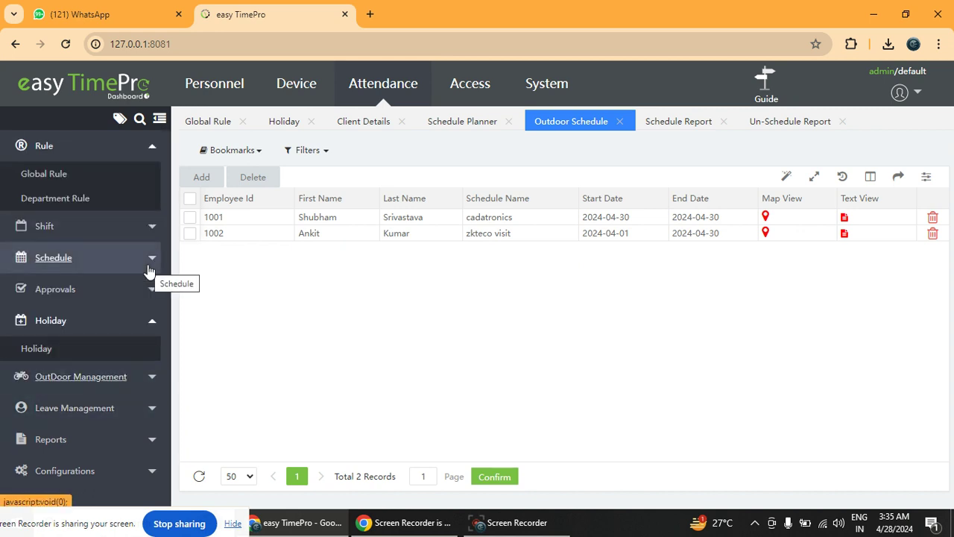
pyautogui.click(152, 410)
pyautogui.scroll(-1, 152, 406)
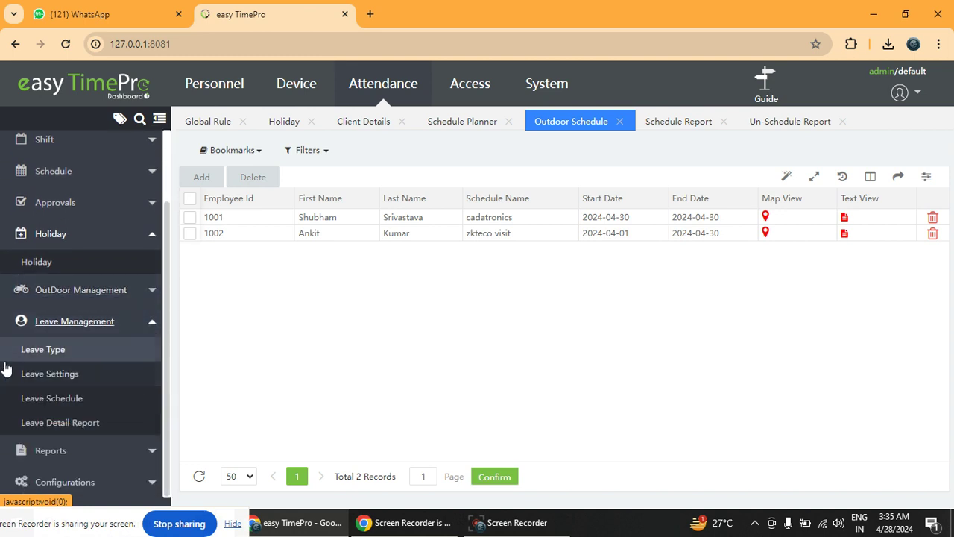
pyautogui.click(156, 327)
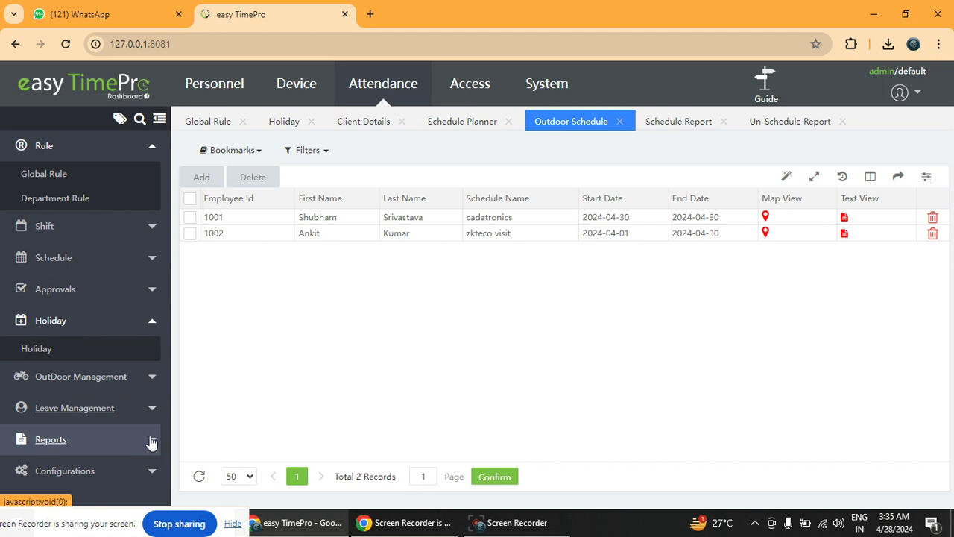
# - Examine the Access module's Device, Time Period, Combination, Privilege and Groups pages
pyautogui.click(472, 82)
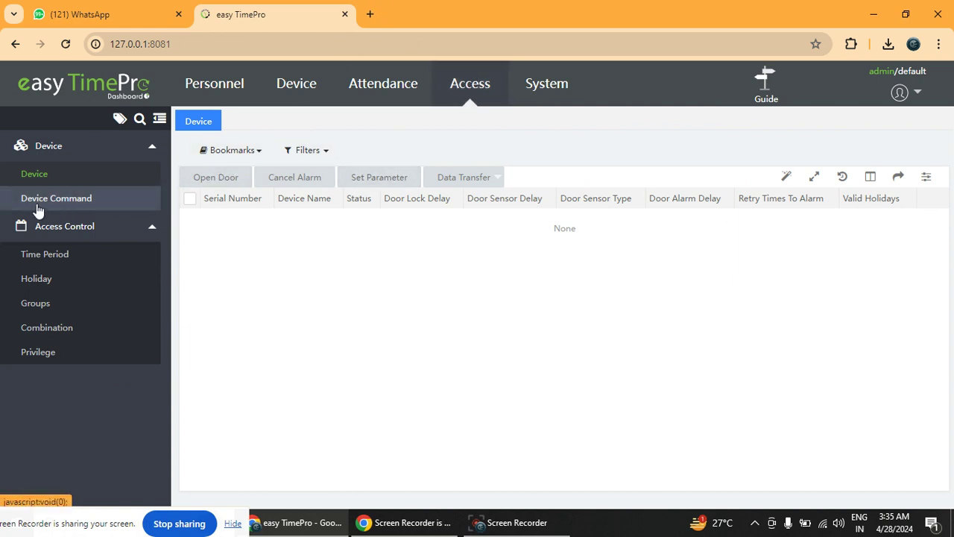
pyautogui.click(64, 258)
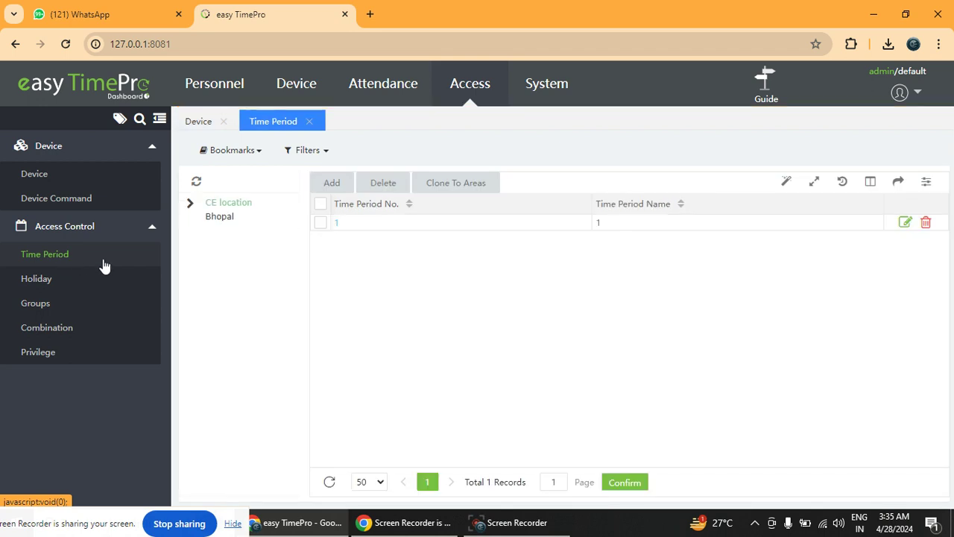
pyautogui.click(59, 330)
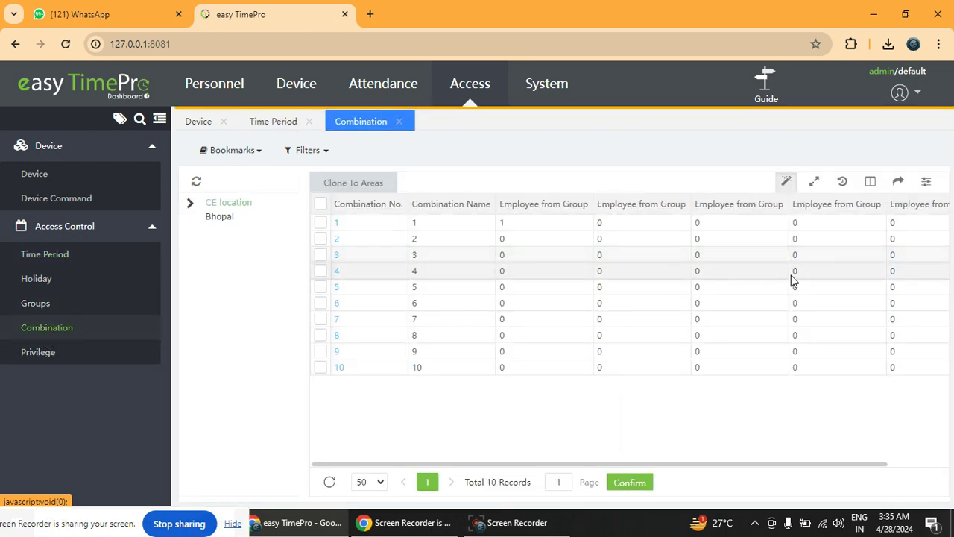
pyautogui.click(52, 355)
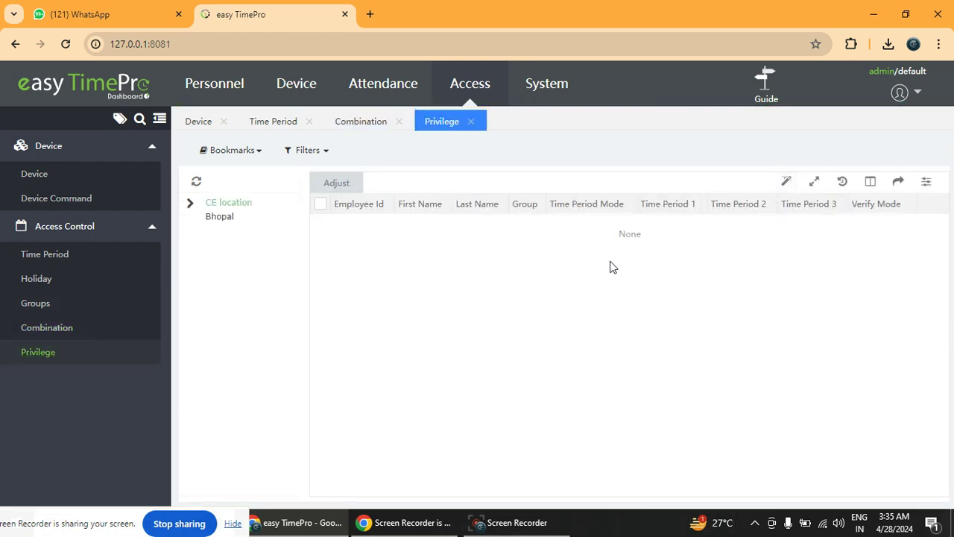
pyautogui.click(49, 328)
pyautogui.click(47, 305)
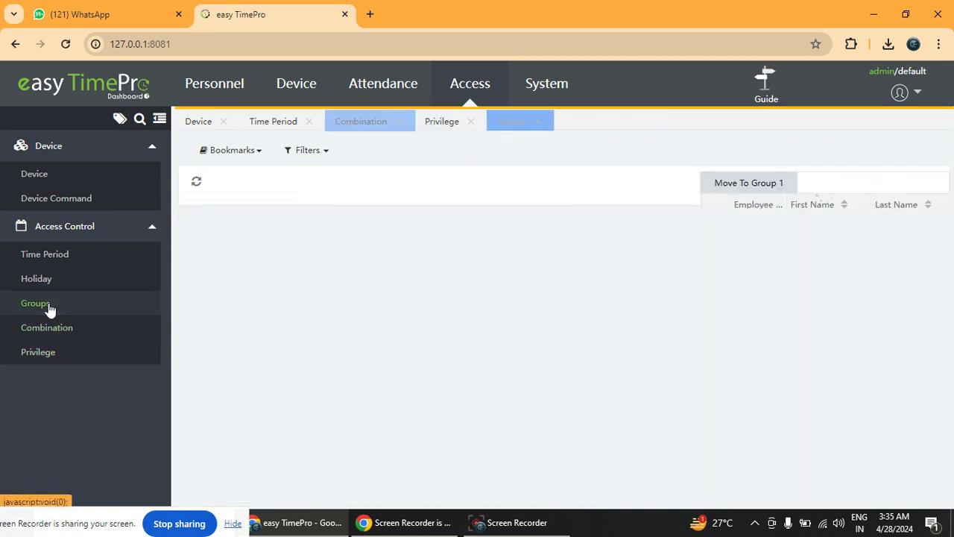
# - View the blank form for a new access control holiday and close it without saving
pyautogui.click(10, 282)
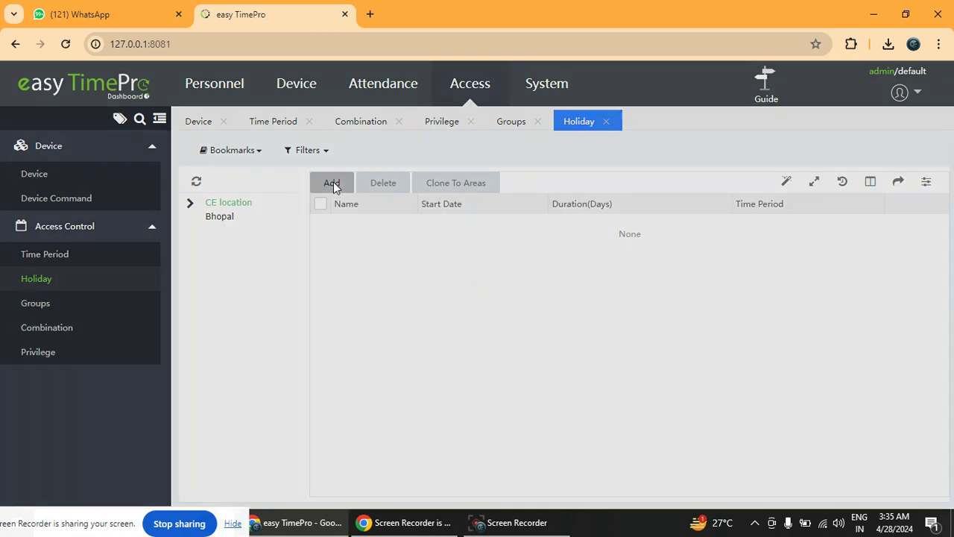
pyautogui.click(332, 184)
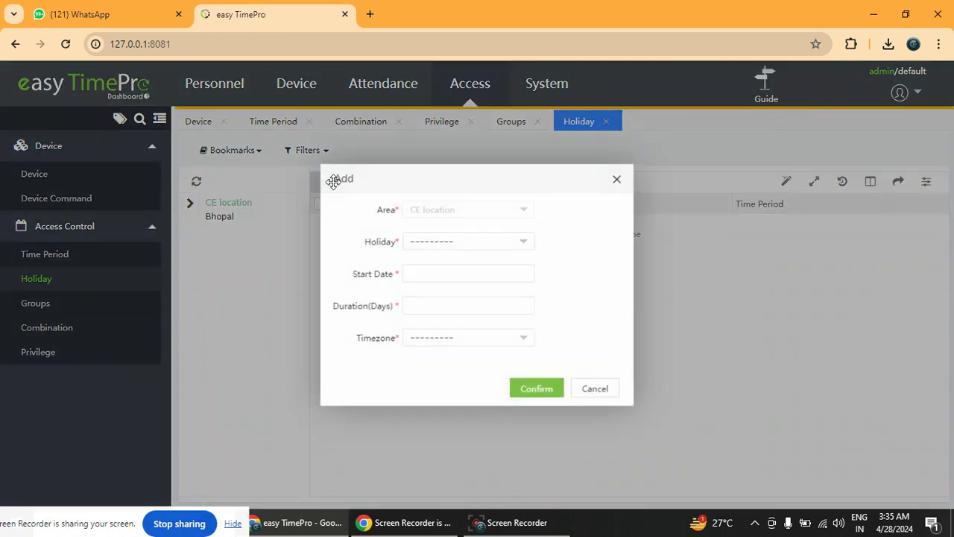
pyautogui.click(598, 393)
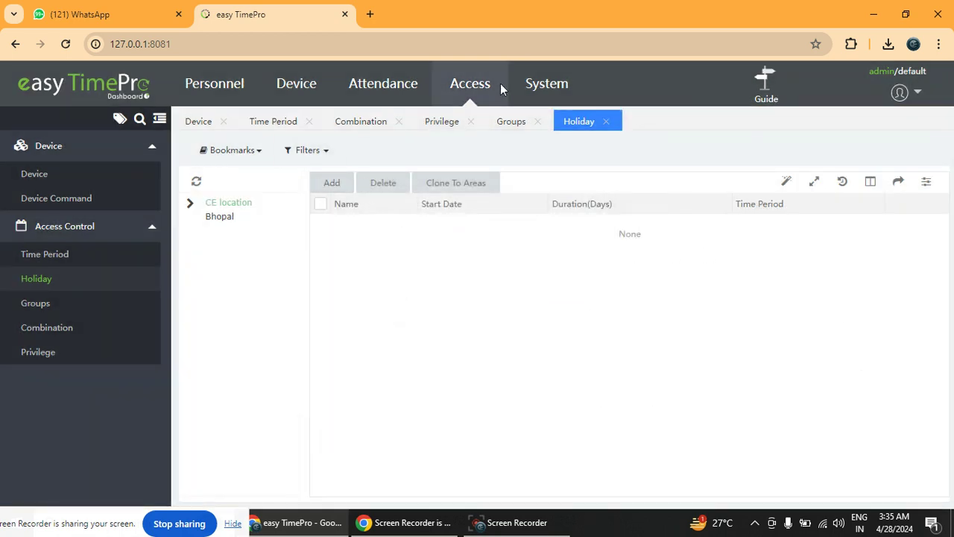
# - Examine the System module's Database, Integration and Middleware Table sections
pyautogui.click(545, 85)
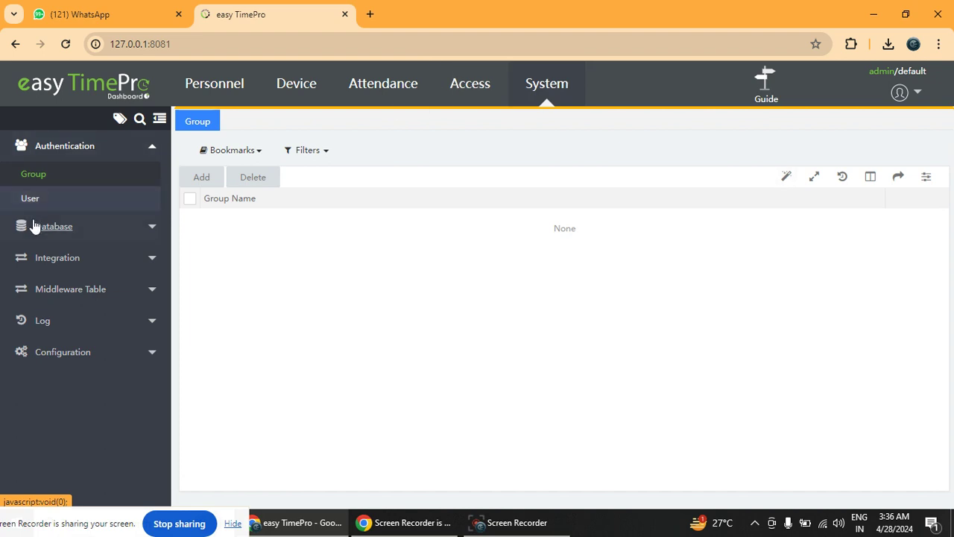
pyautogui.click(152, 228)
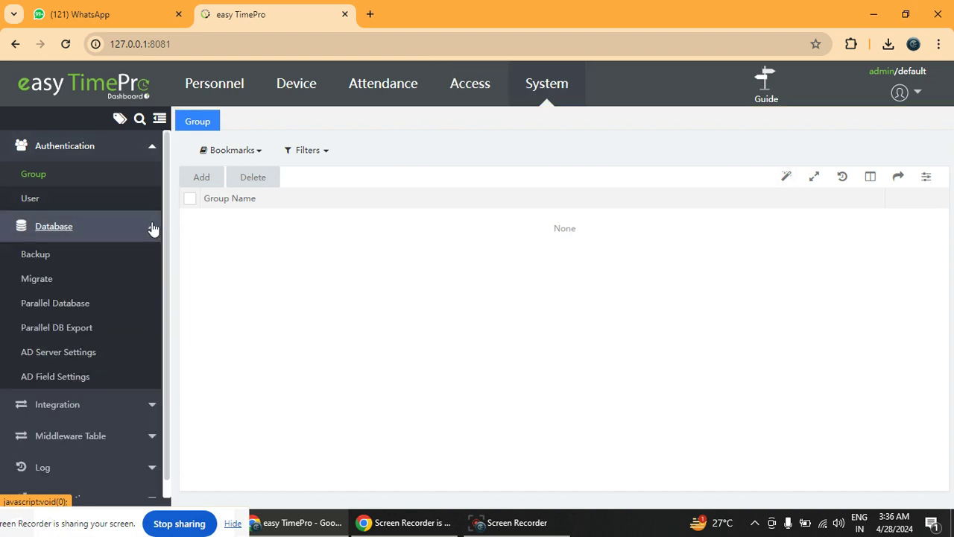
pyautogui.click(150, 239)
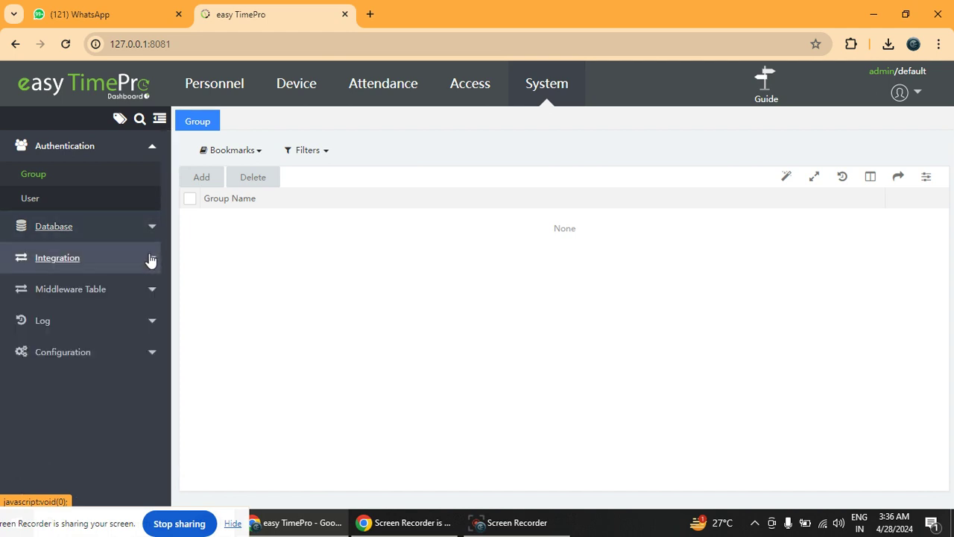
pyautogui.click(149, 258)
pyautogui.click(152, 259)
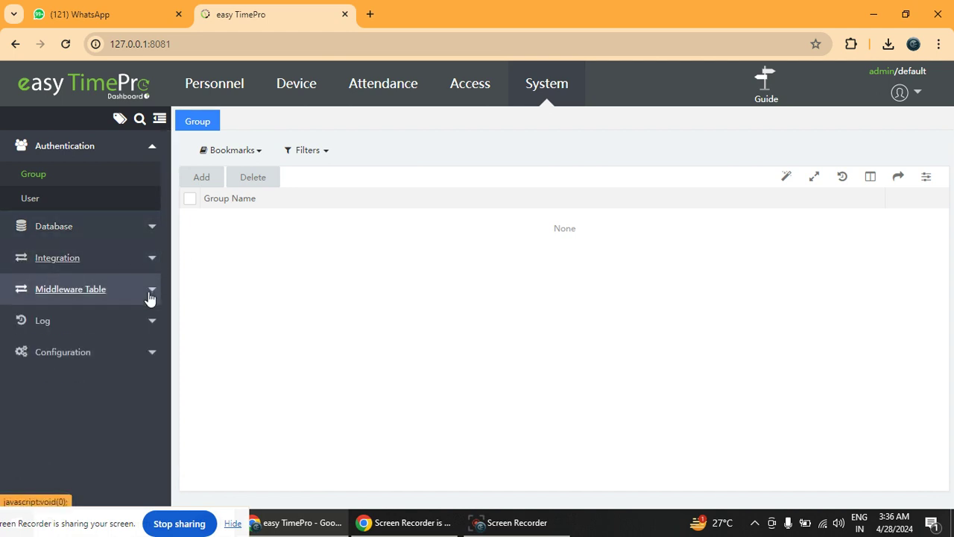
pyautogui.click(149, 295)
pyautogui.click(149, 295)
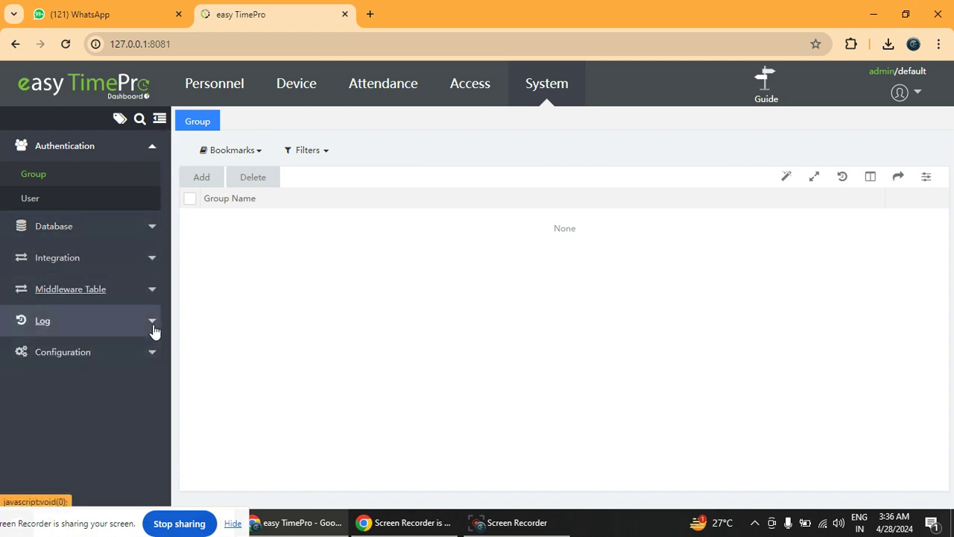
# - Open the System module's Log page and review the recorded user actions
pyautogui.click(153, 328)
pyautogui.click(153, 328)
pyautogui.click(149, 328)
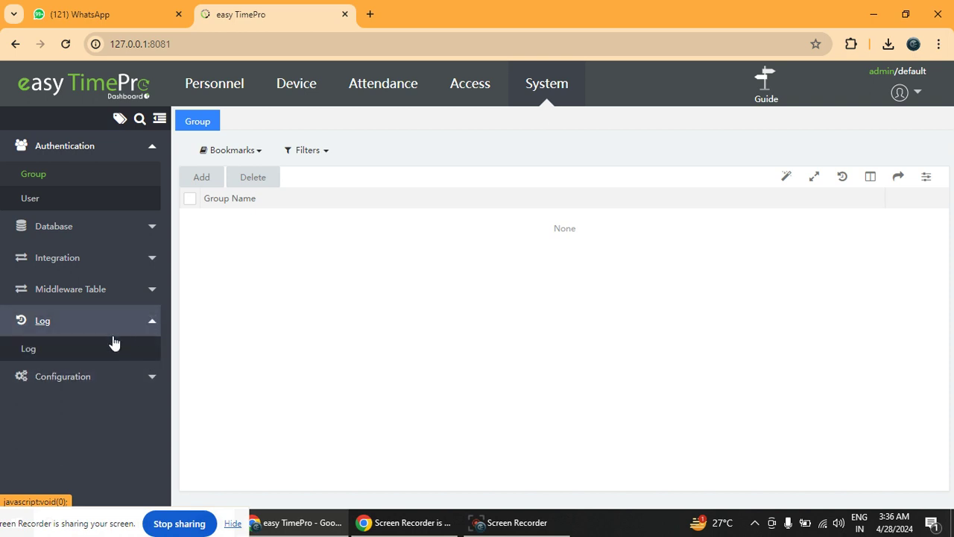
pyautogui.click(29, 355)
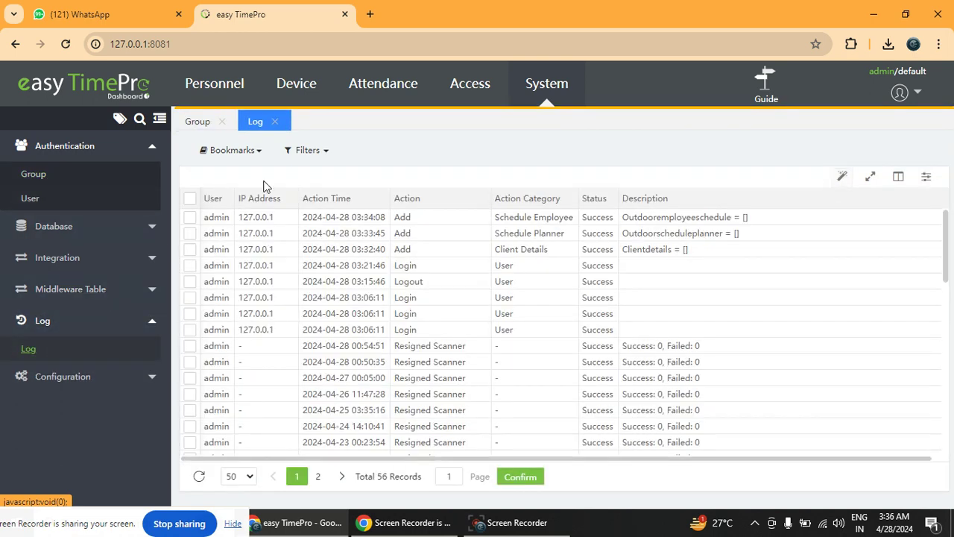
pyautogui.scroll(-8, 398, 365)
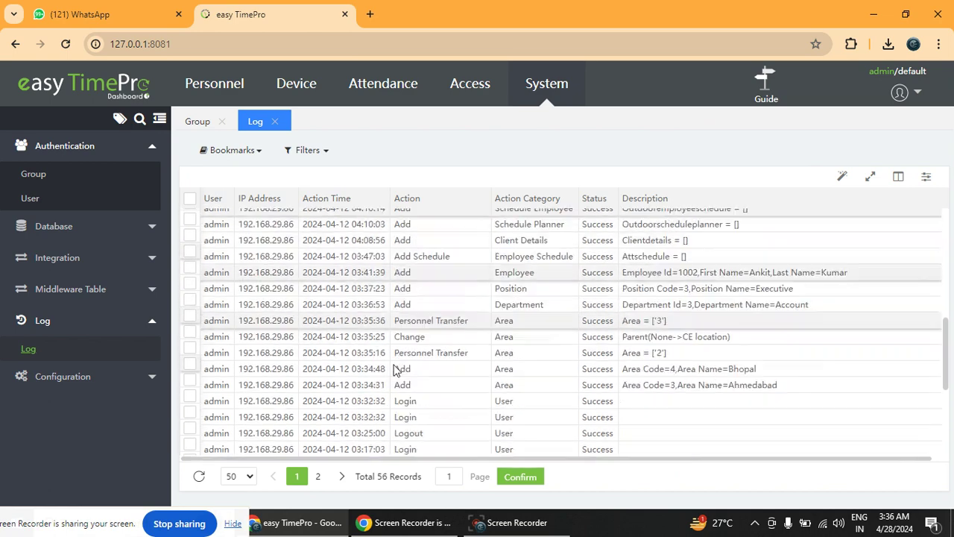
# - Try to upload the PAYTIME DM COVER image as the company logo in Company Settings, and look over the remaining company fields
pyautogui.click(149, 377)
pyautogui.click(66, 405)
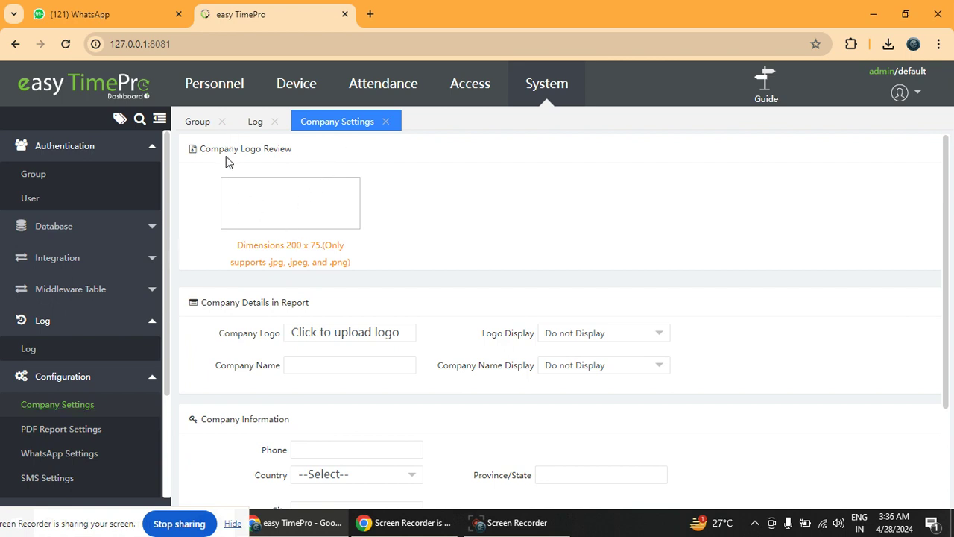
pyautogui.scroll(-2, 308, 250)
pyautogui.scroll(2, 308, 255)
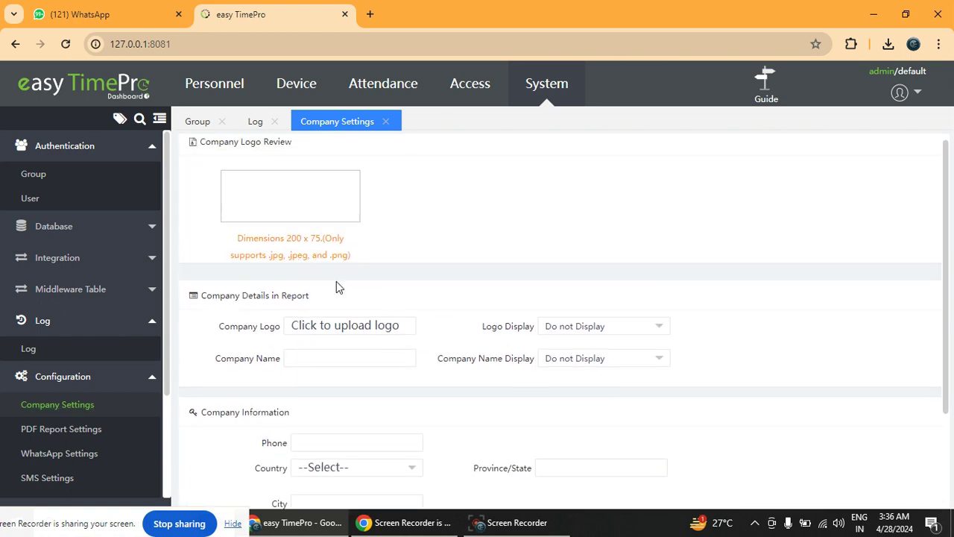
pyautogui.click(333, 326)
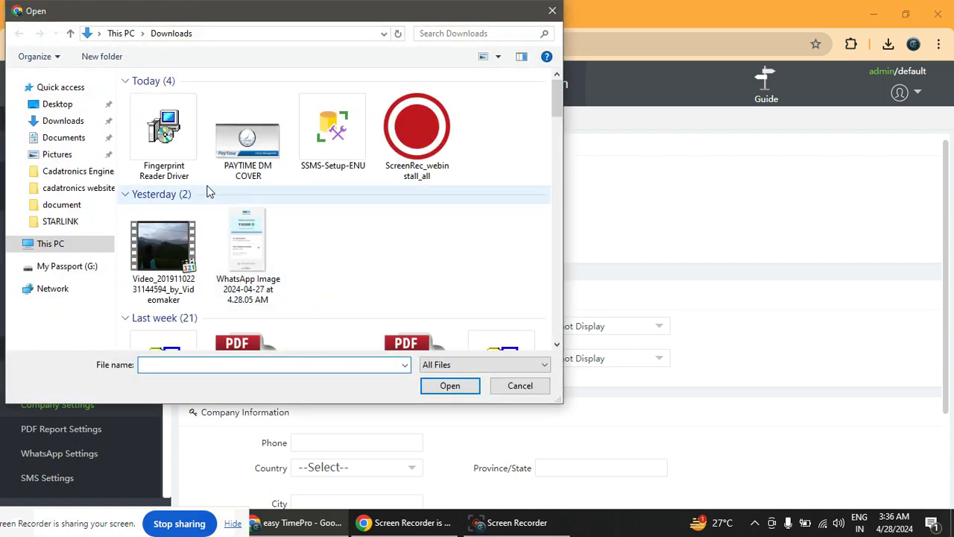
pyautogui.doubleClick(248, 146)
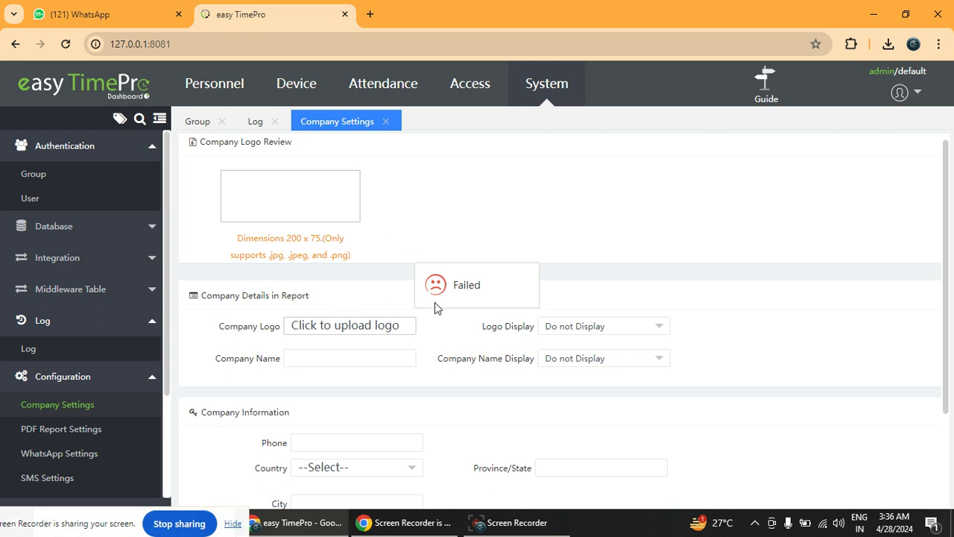
pyautogui.scroll(-2, 454, 264)
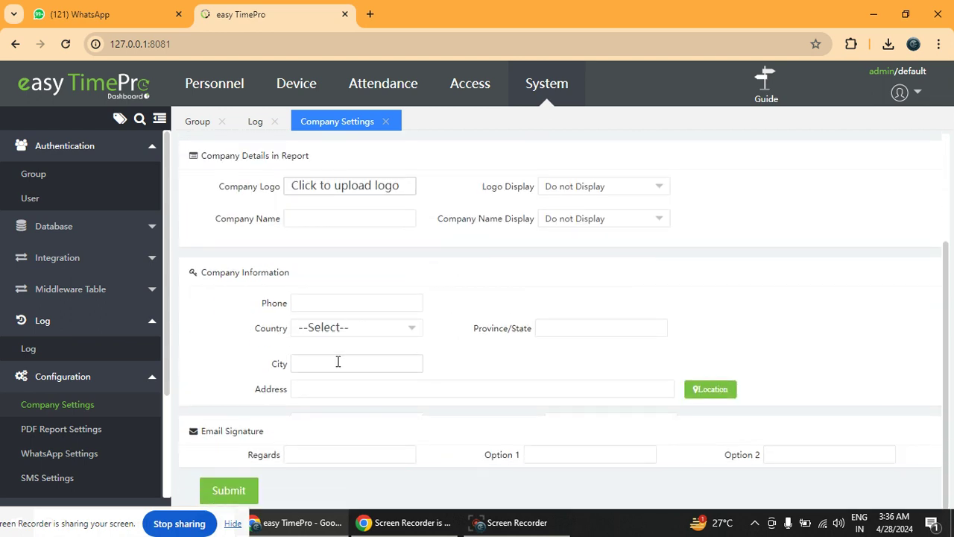
# - Examine the PDF Report Settings, WhatsApp Settings and SMS Settings pages of the system configuration
pyautogui.click(74, 428)
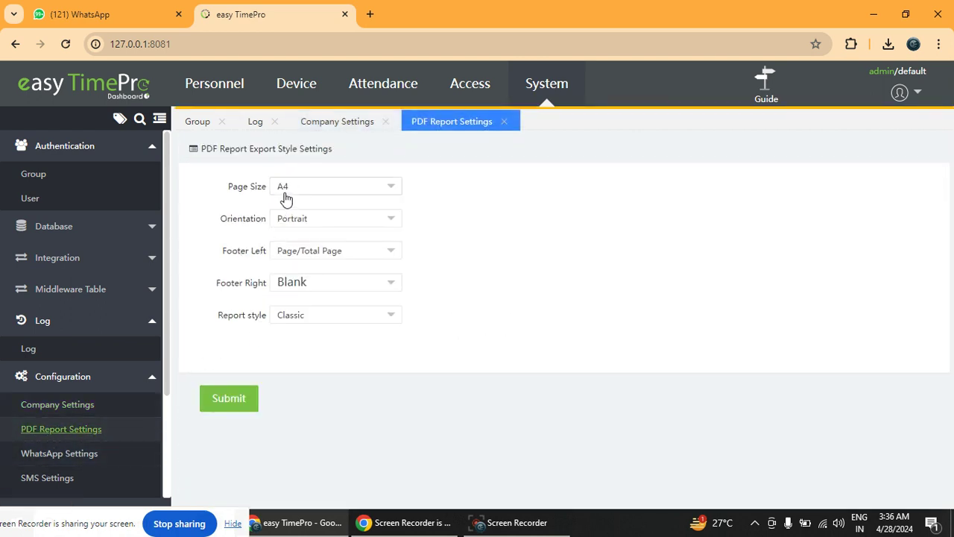
pyautogui.click(45, 453)
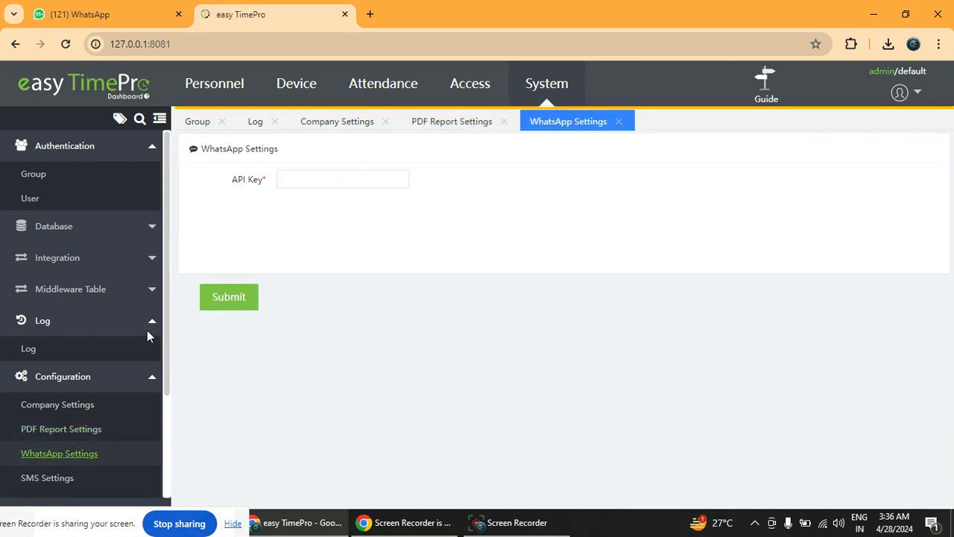
pyautogui.click(49, 478)
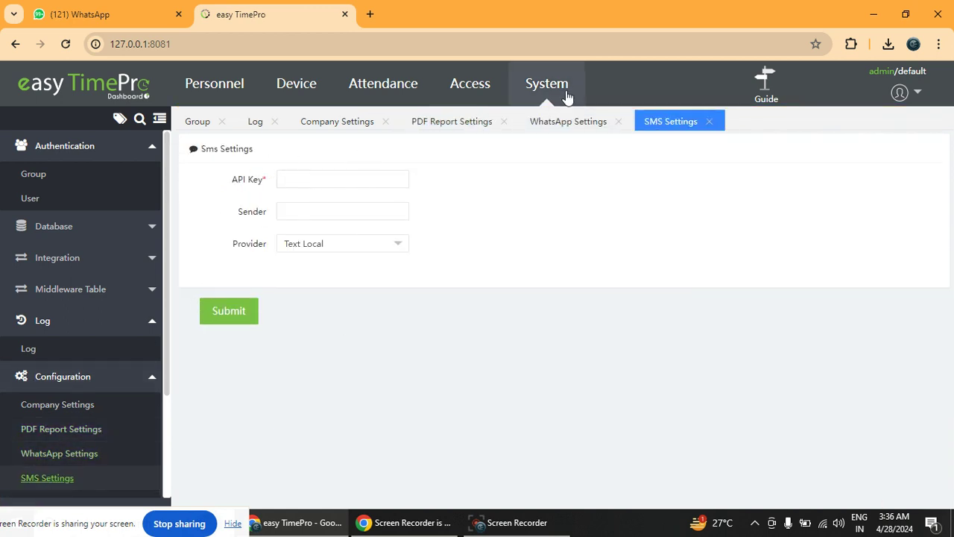
# - Return to the attendance dashboard and view the available account options without choosing any
pyautogui.click(569, 93)
pyautogui.click(468, 86)
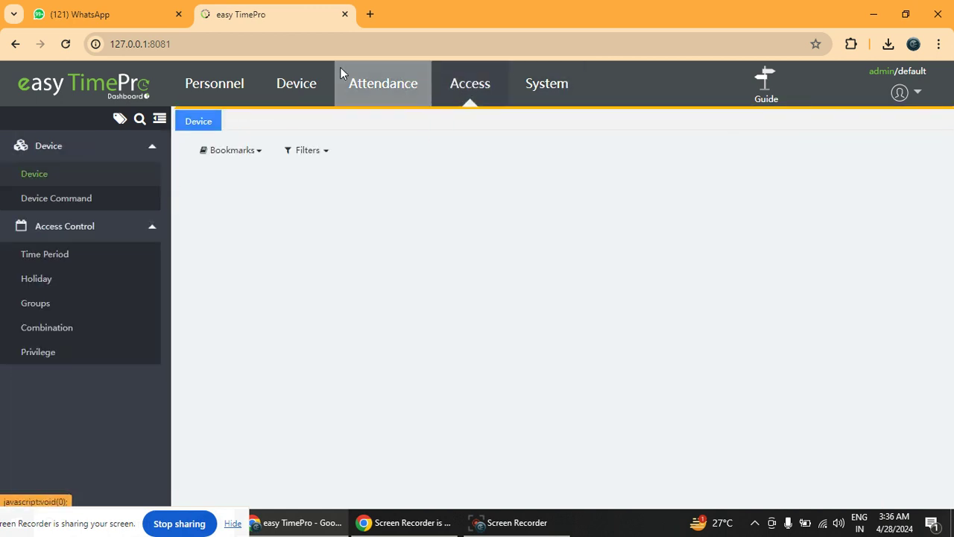
pyautogui.click(293, 88)
pyautogui.click(125, 84)
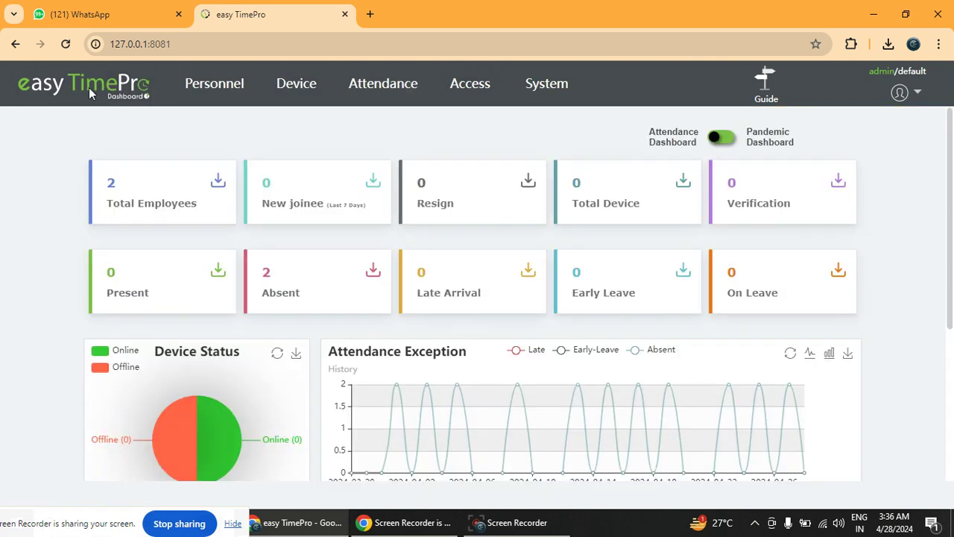
pyautogui.click(922, 94)
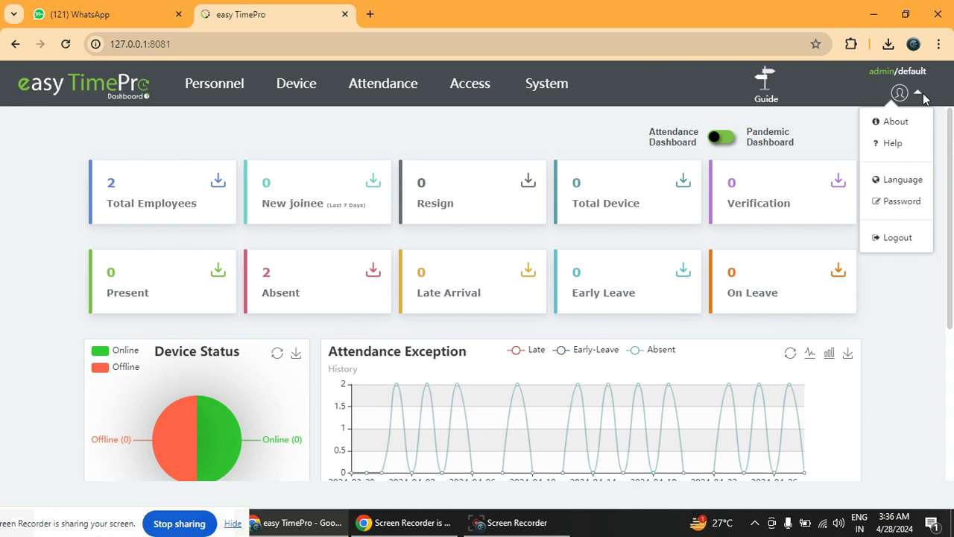
pyautogui.click(177, 145)
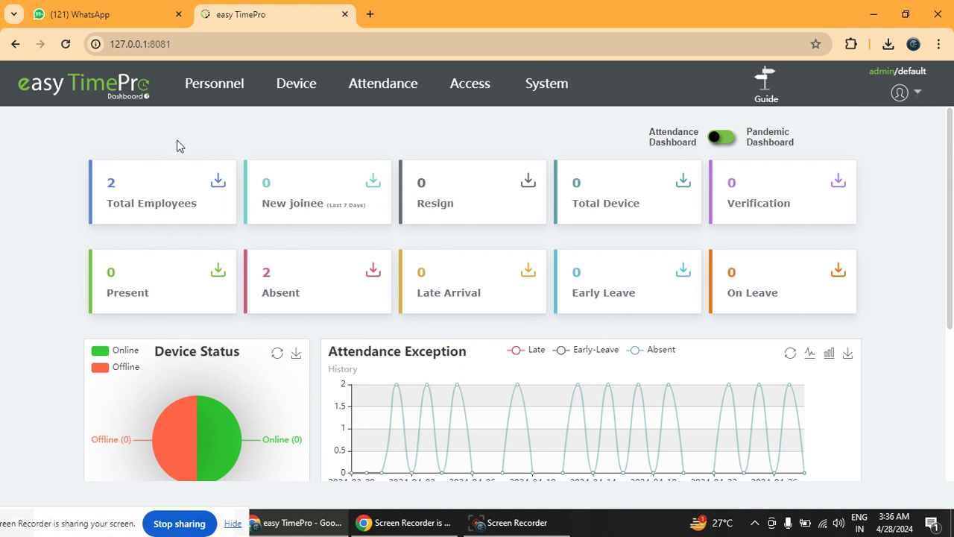